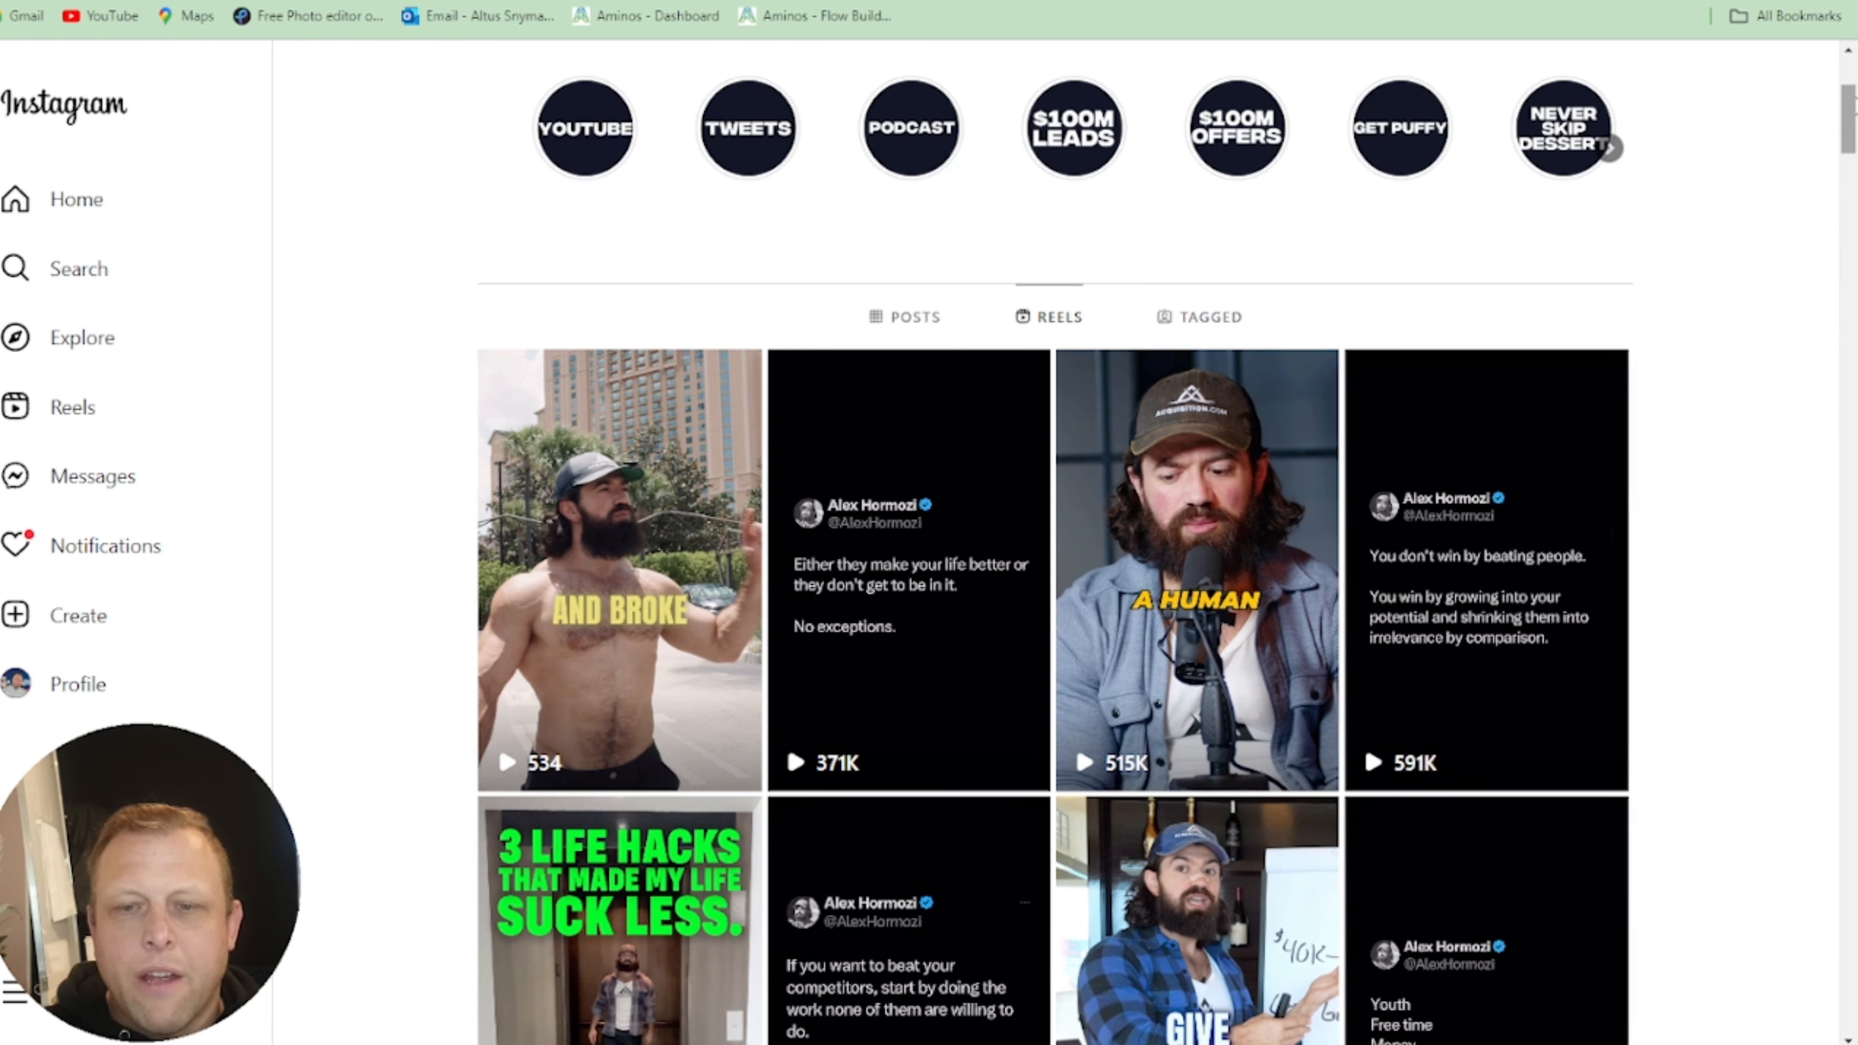
# Step: Browse the Hormozi profile's reels, viewing the "Do you want to pay the price" podcast clip and the quote reel about opportunity and risk
pyautogui.click(1207, 527)
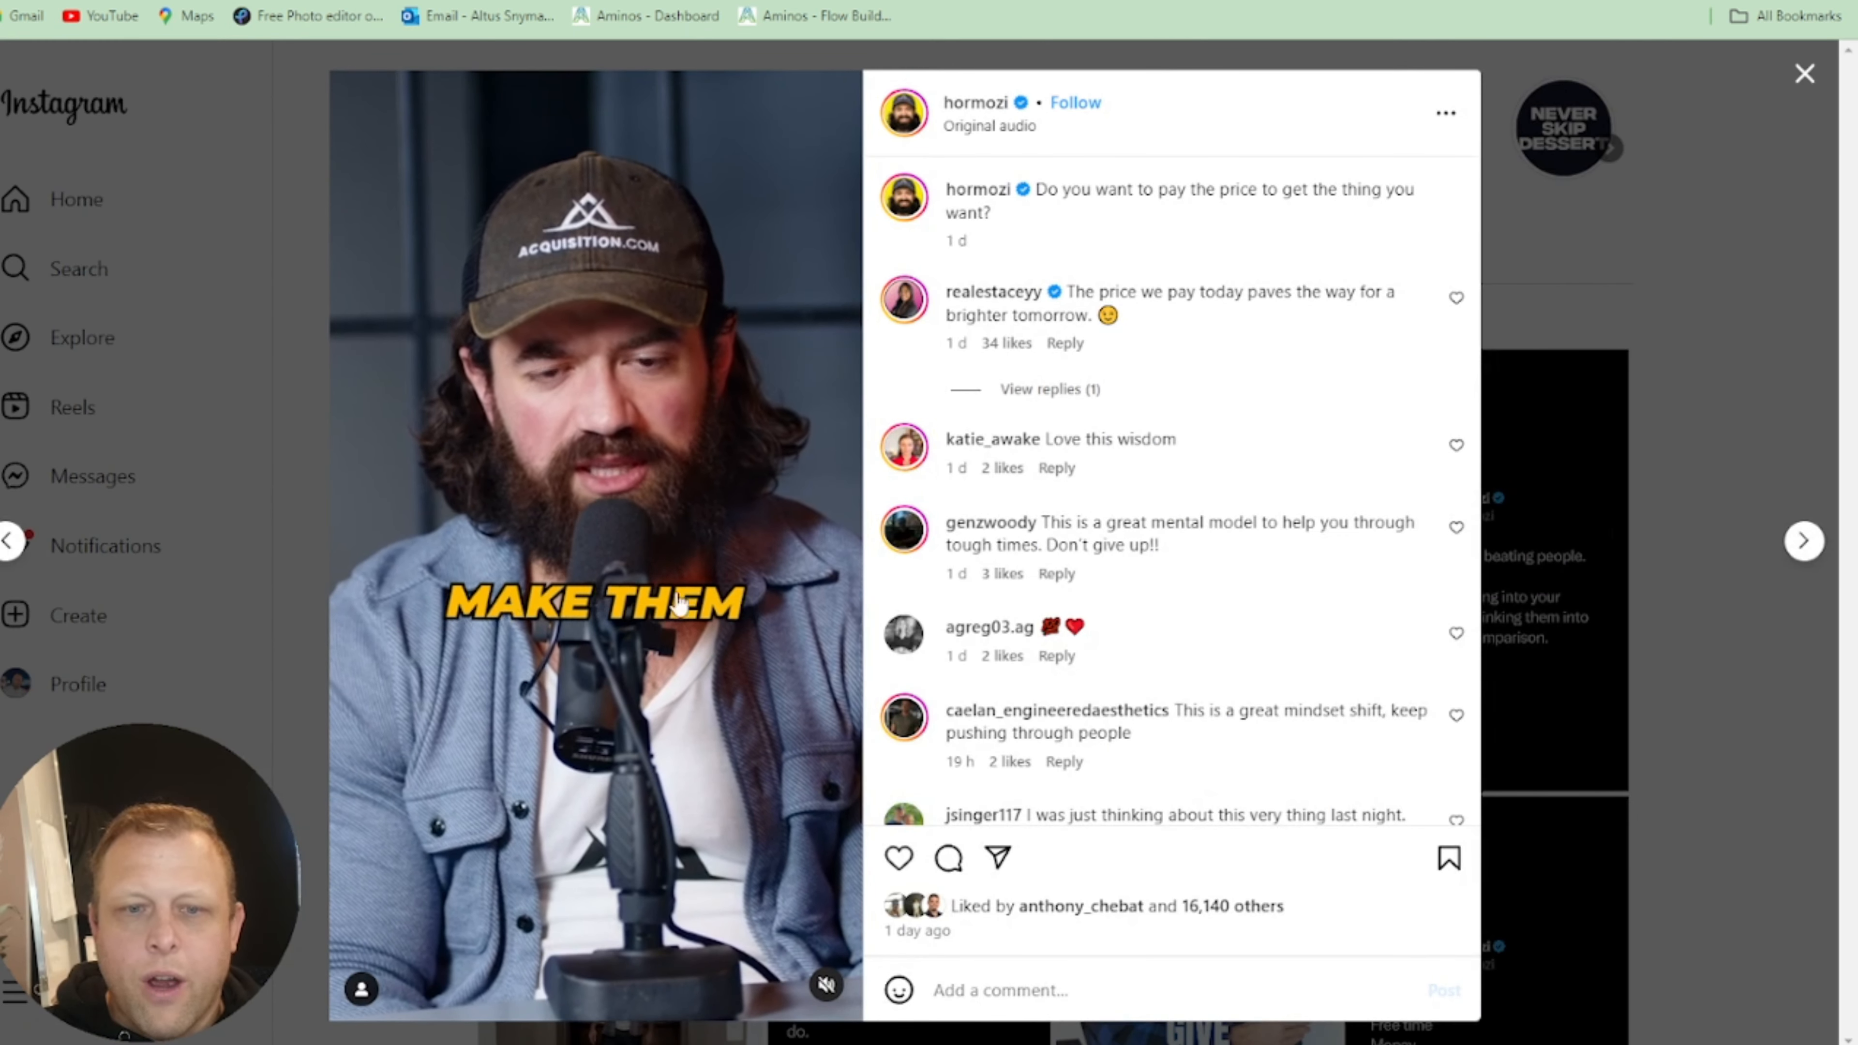
pyautogui.click(1805, 73)
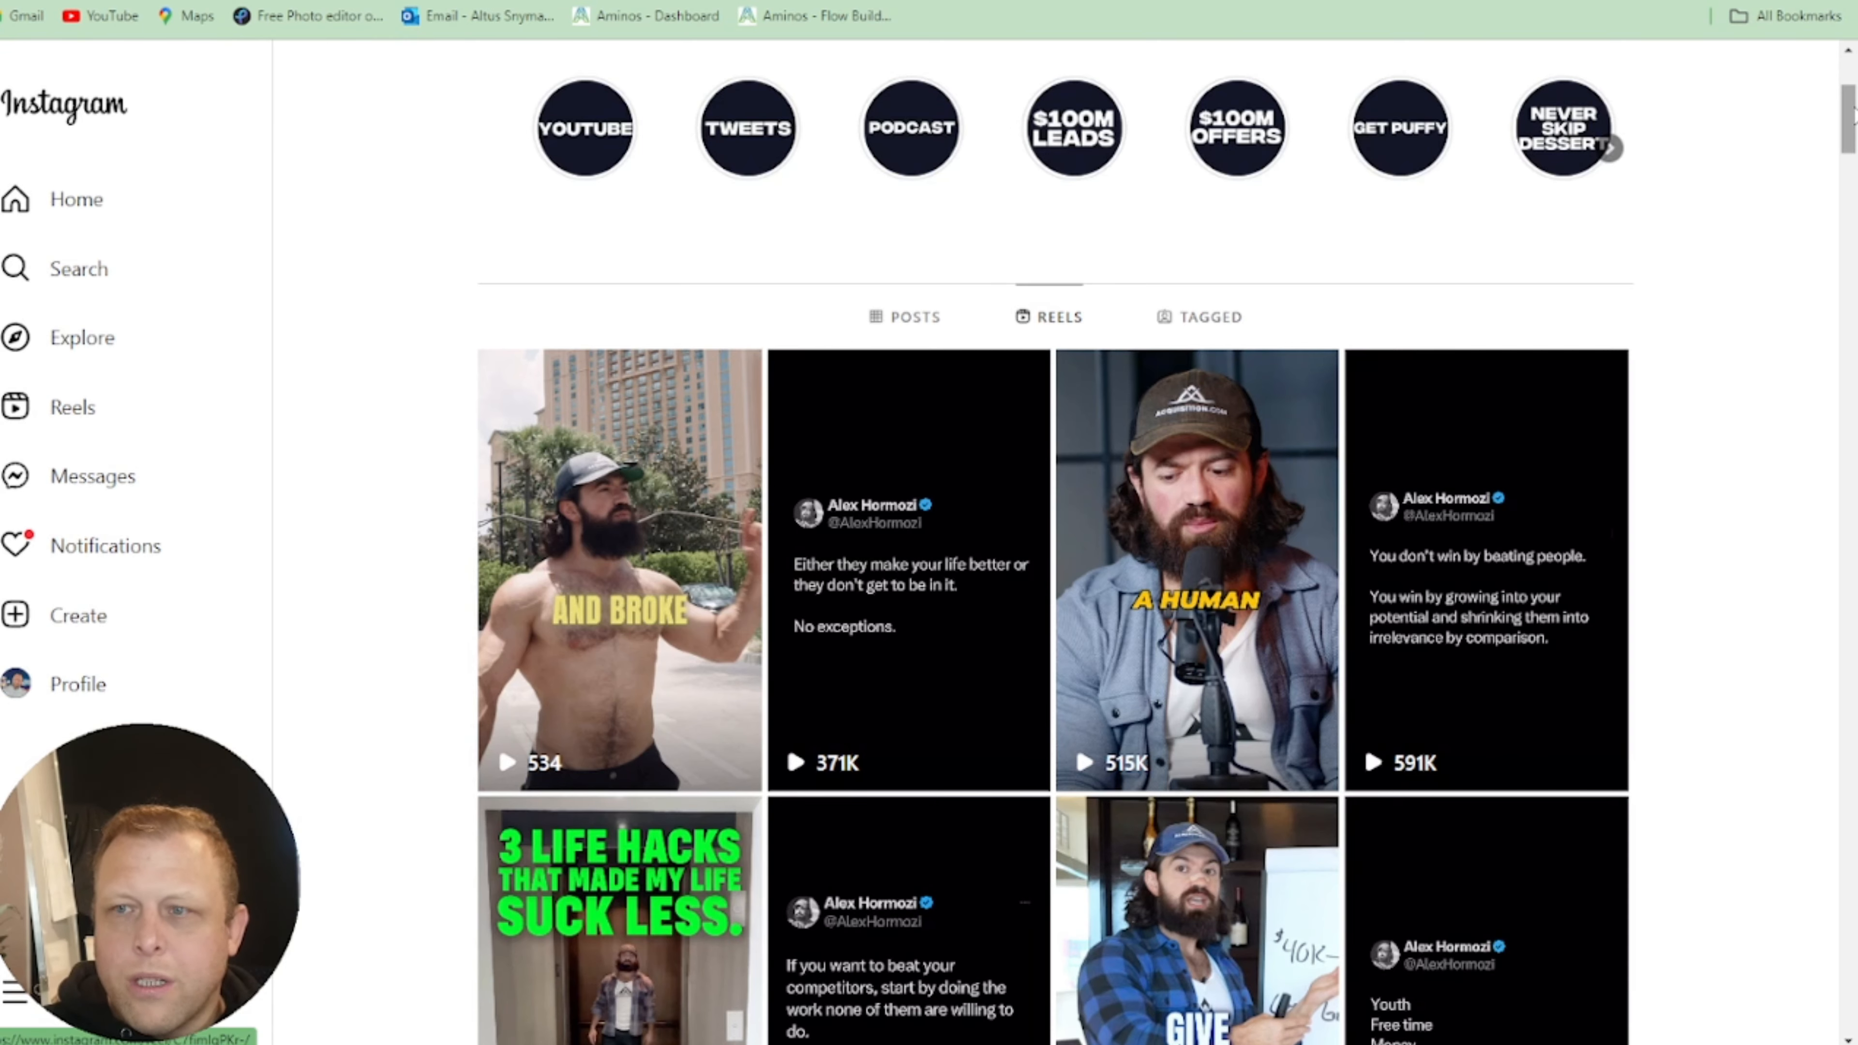
pyautogui.scroll(-5, 1853, 113)
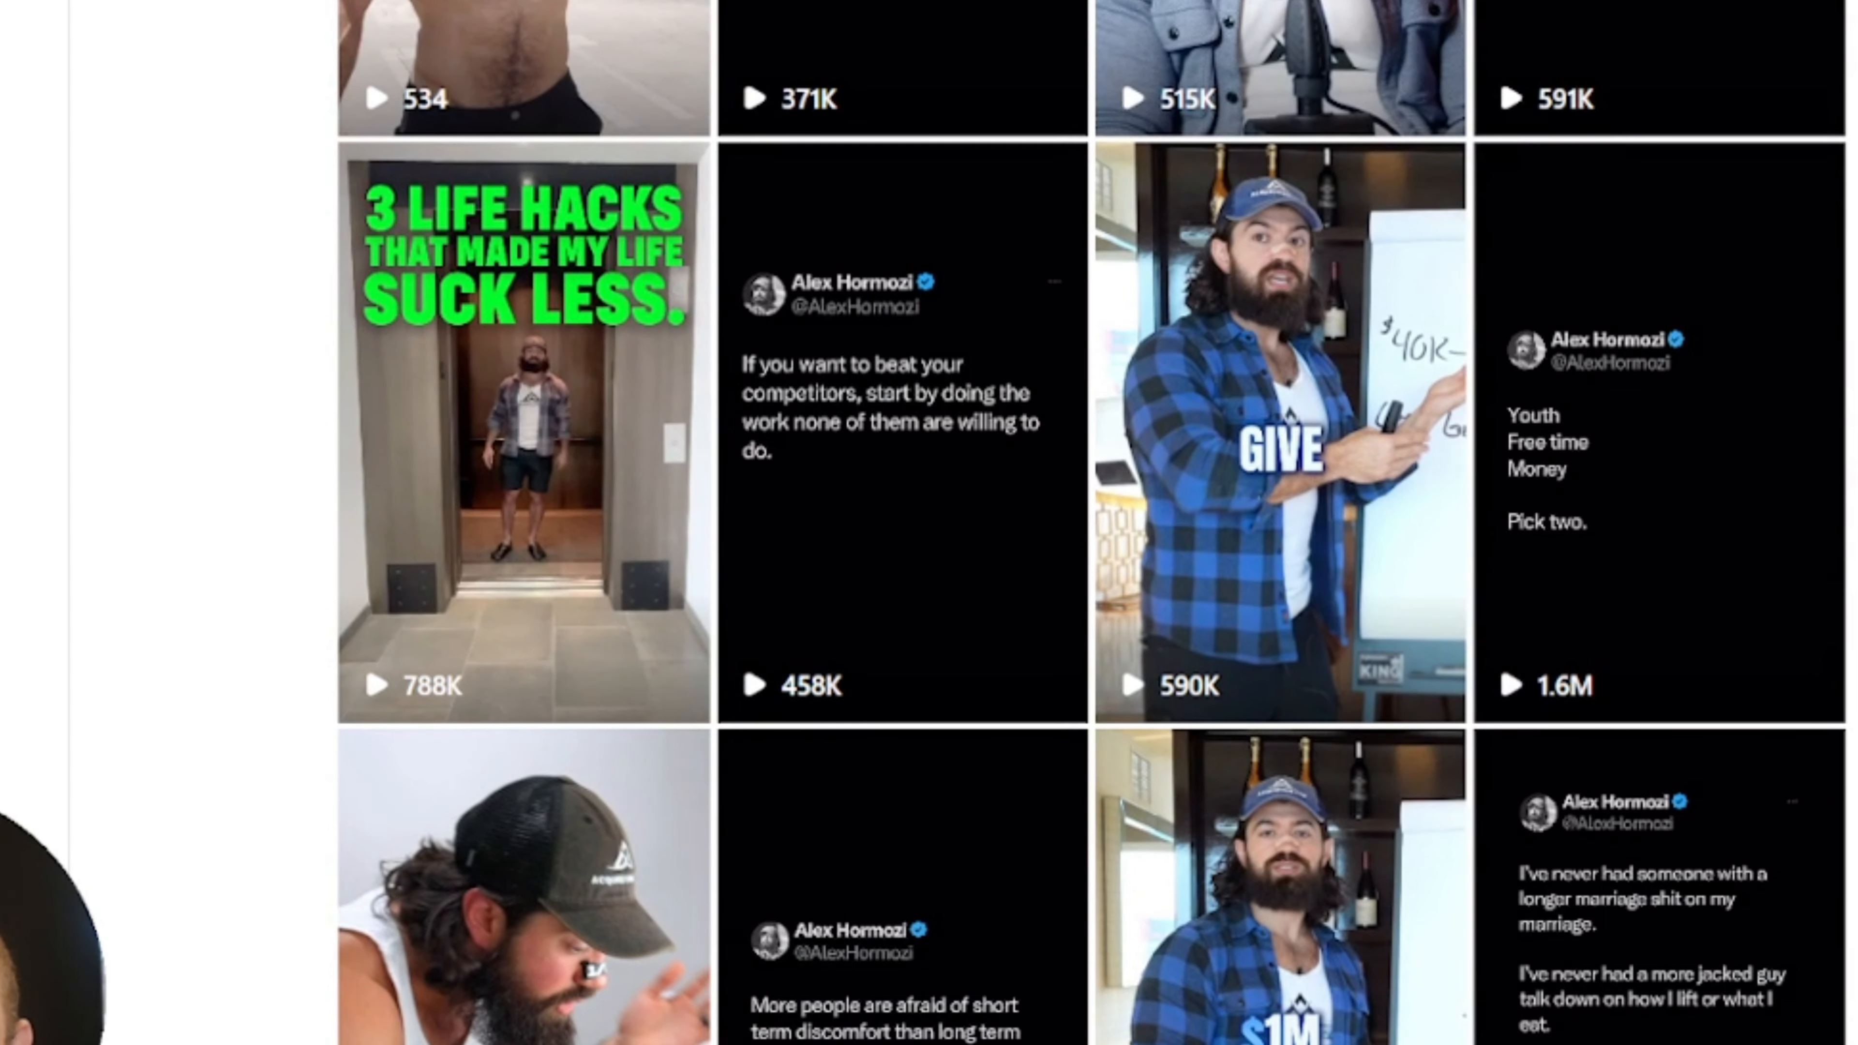
pyautogui.scroll(-5, 1092, 523)
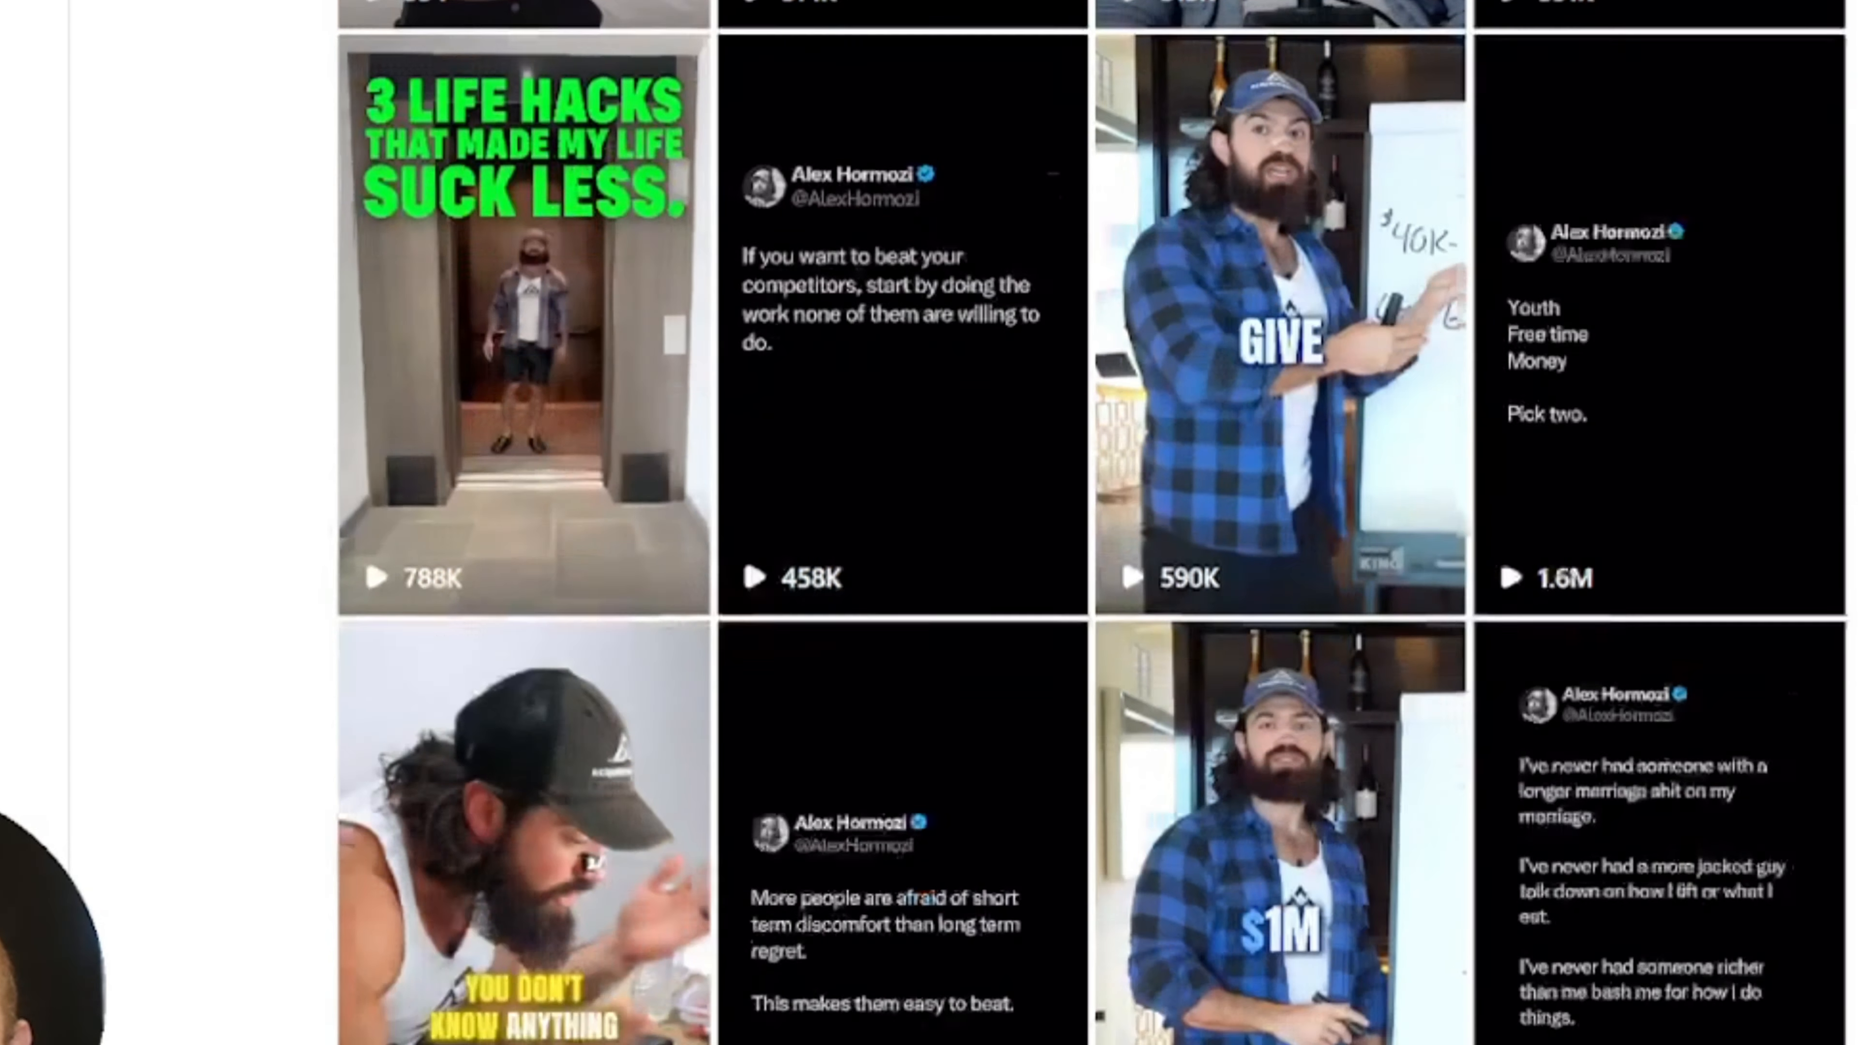
pyautogui.scroll(-8, 1091, 522)
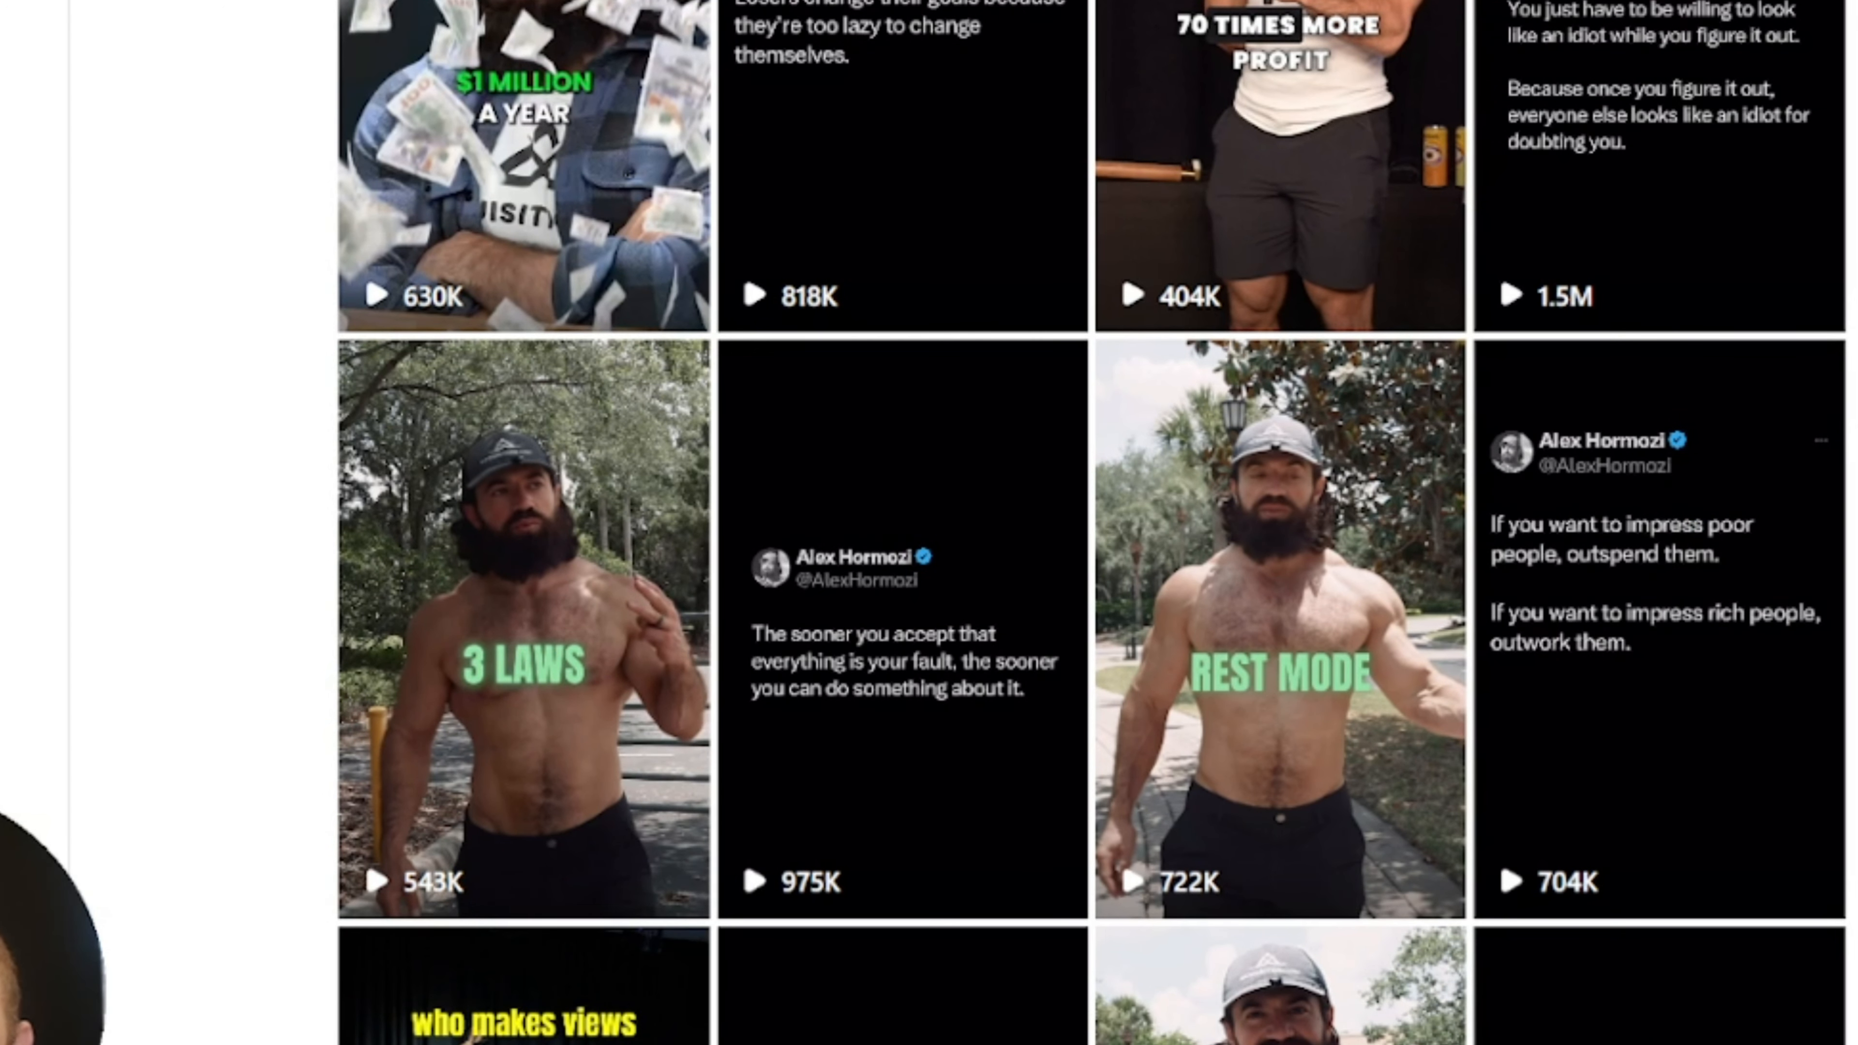
pyautogui.scroll(-2, 842, 581)
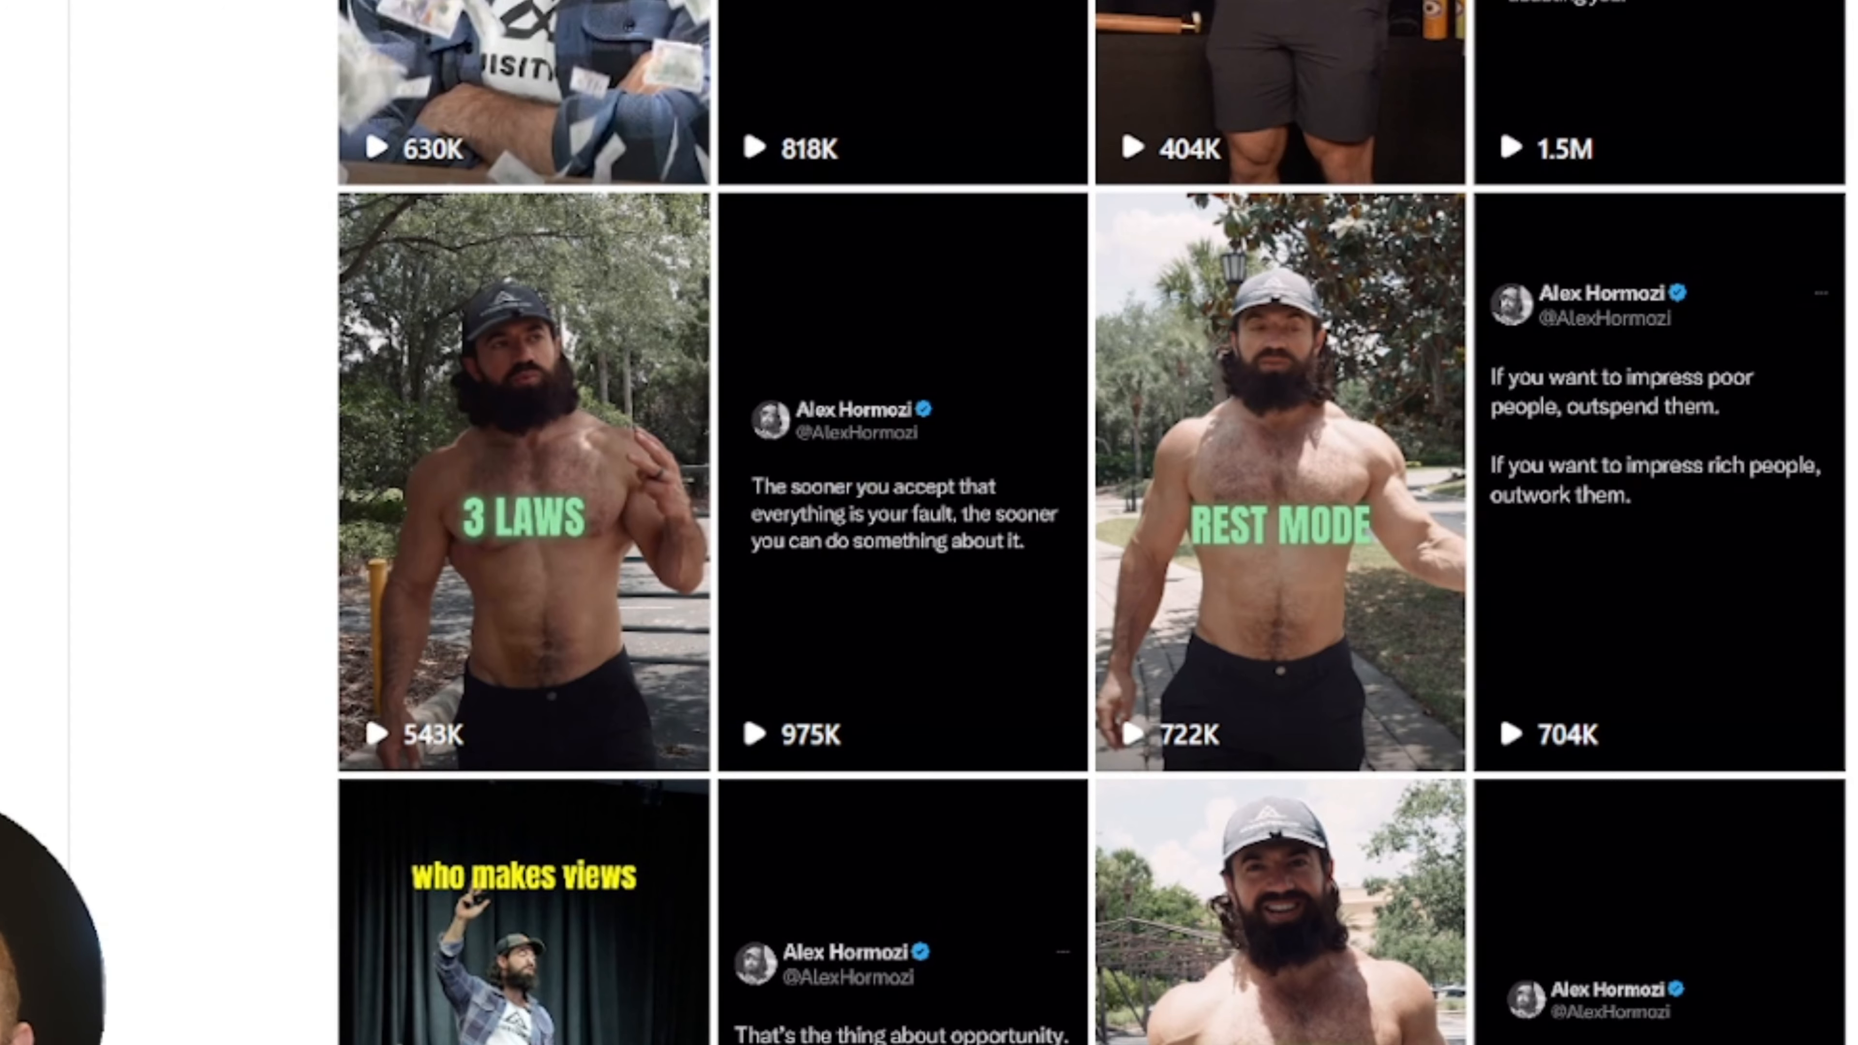
pyautogui.scroll(-15, 914, 22)
pyautogui.click(918, 16)
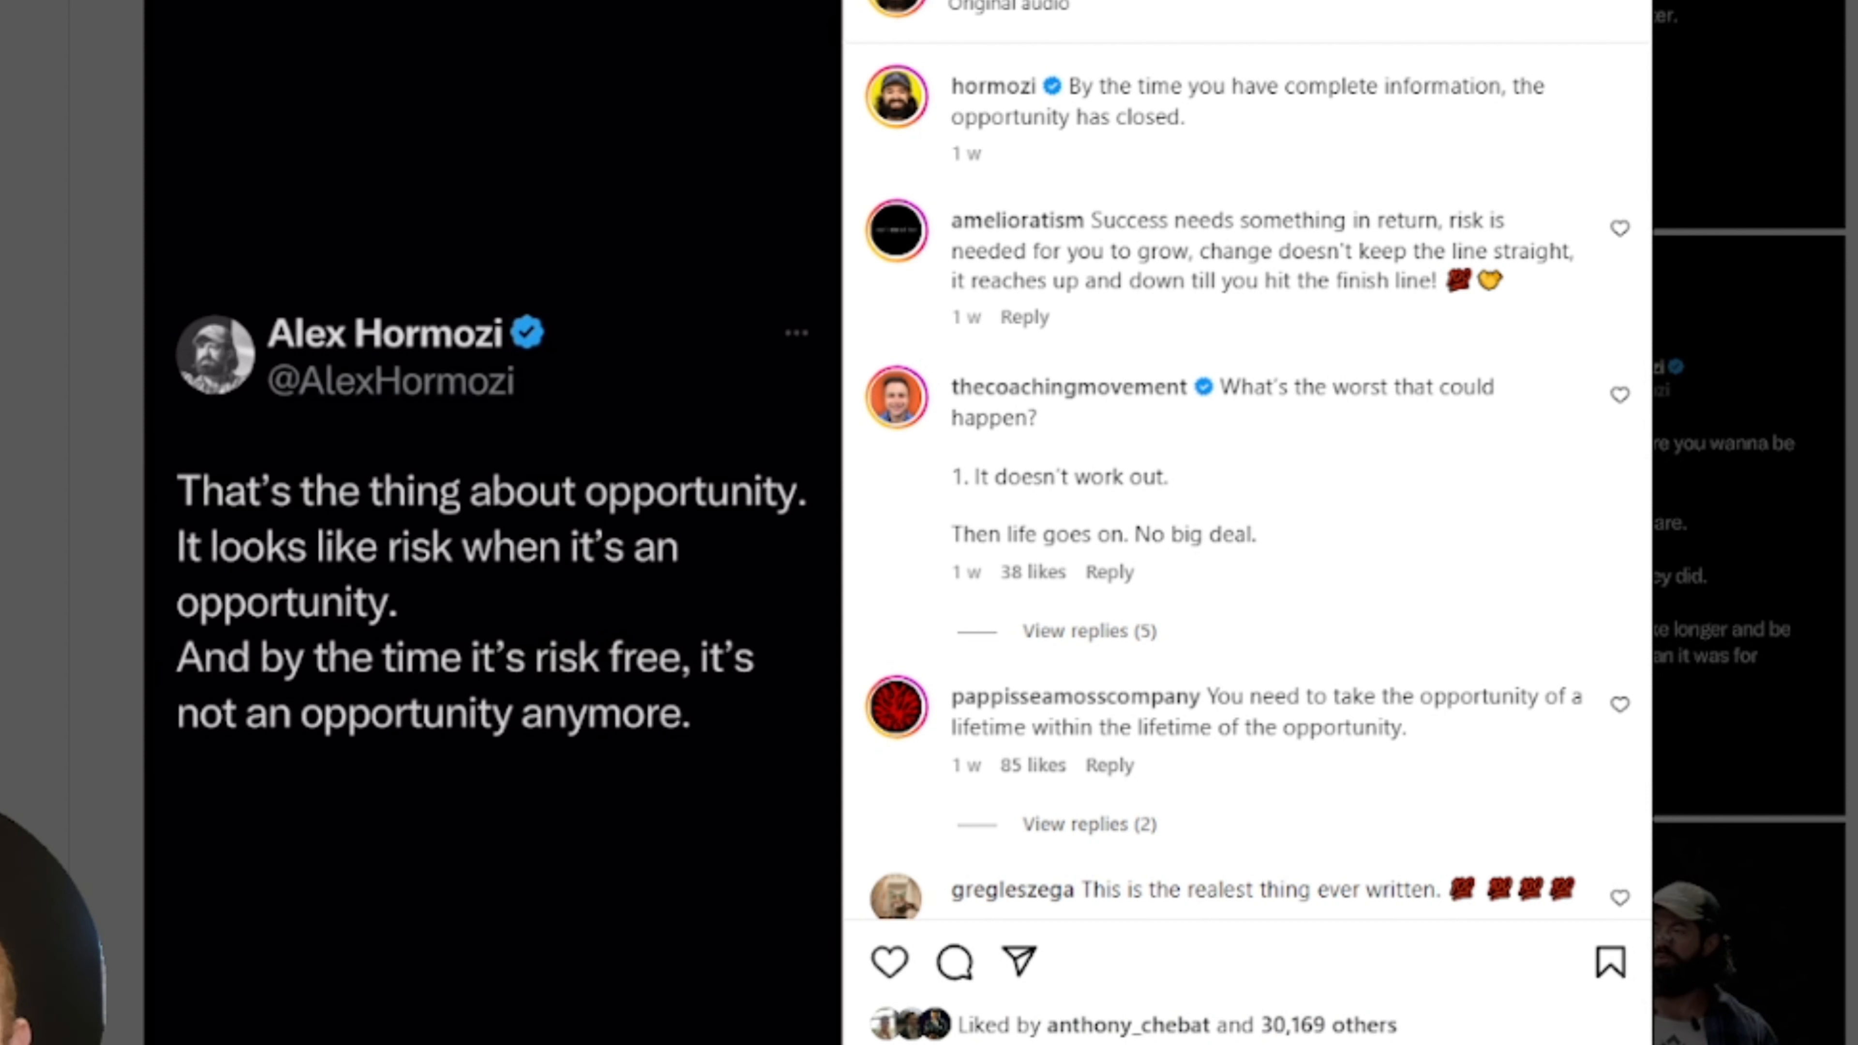
pyautogui.press('Escape')
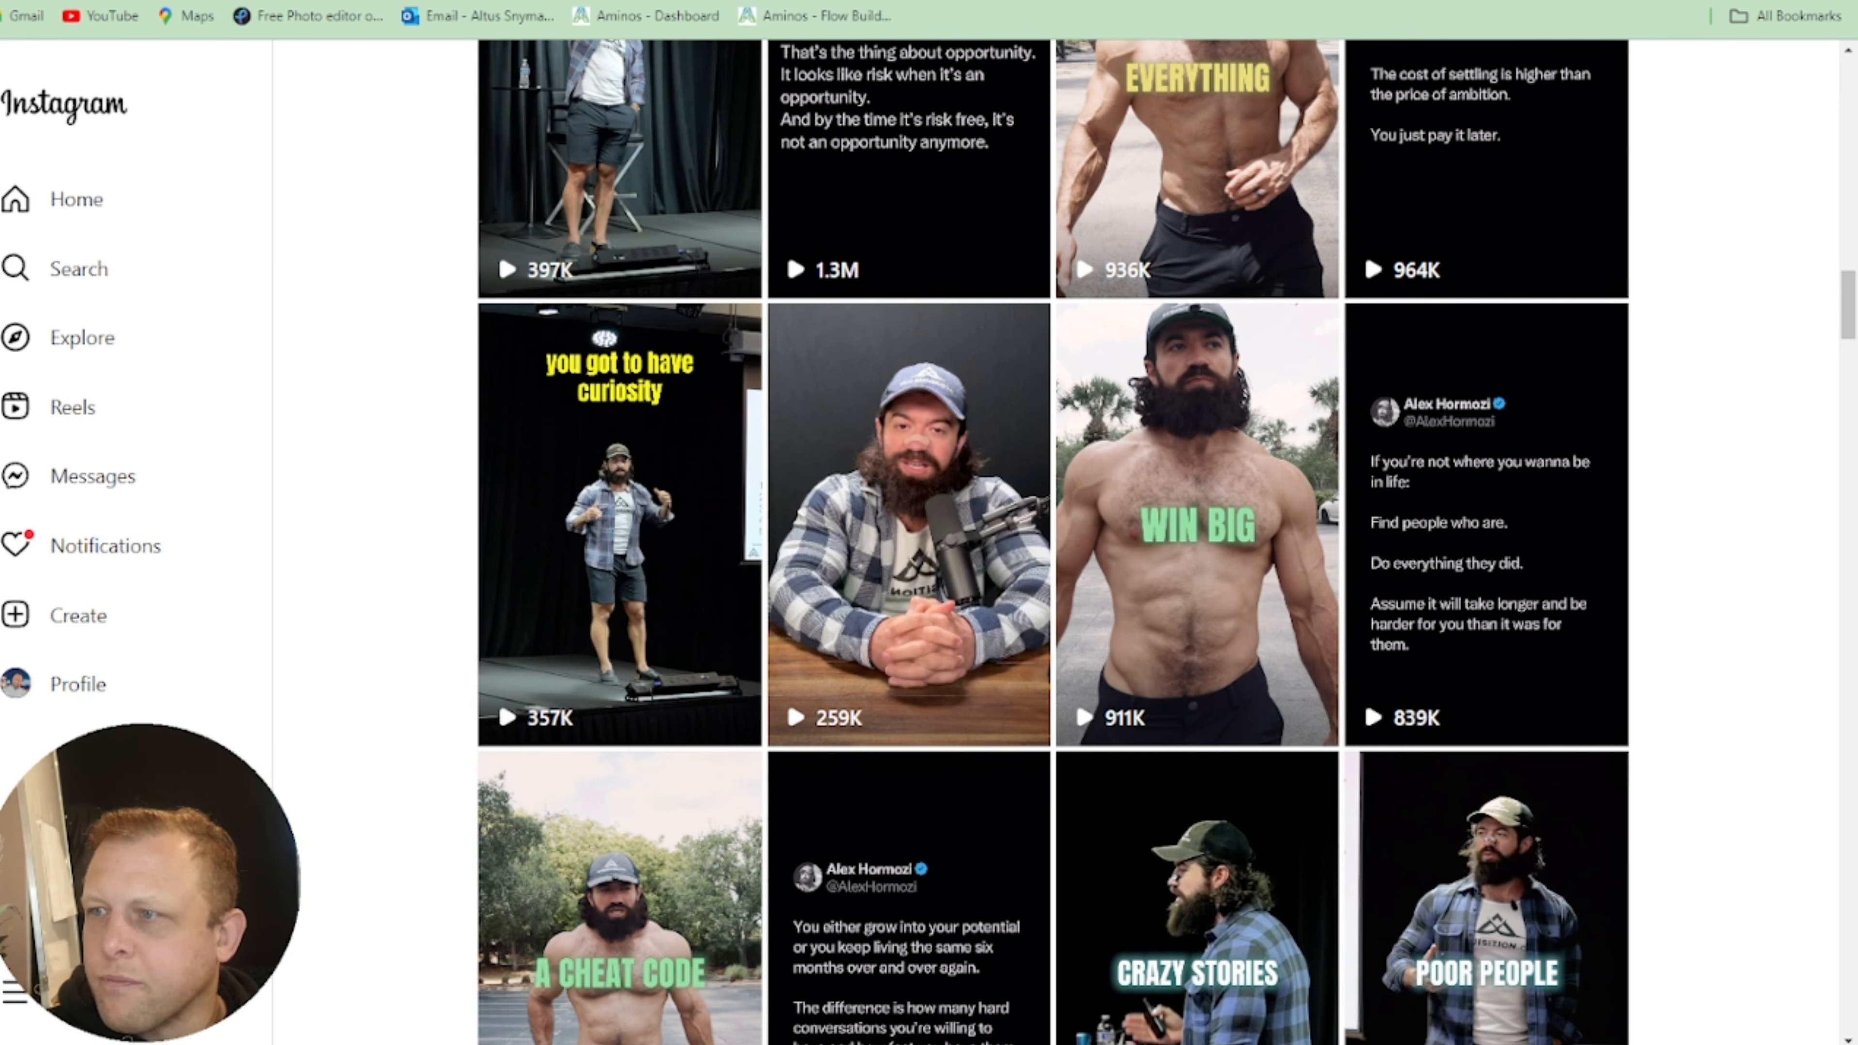
# Step: Switch to the Canva quote video and shift the profile photo slightly toward the card's left edge
pyautogui.moveTo(1850, 292); pyautogui.dragTo(760, 89)
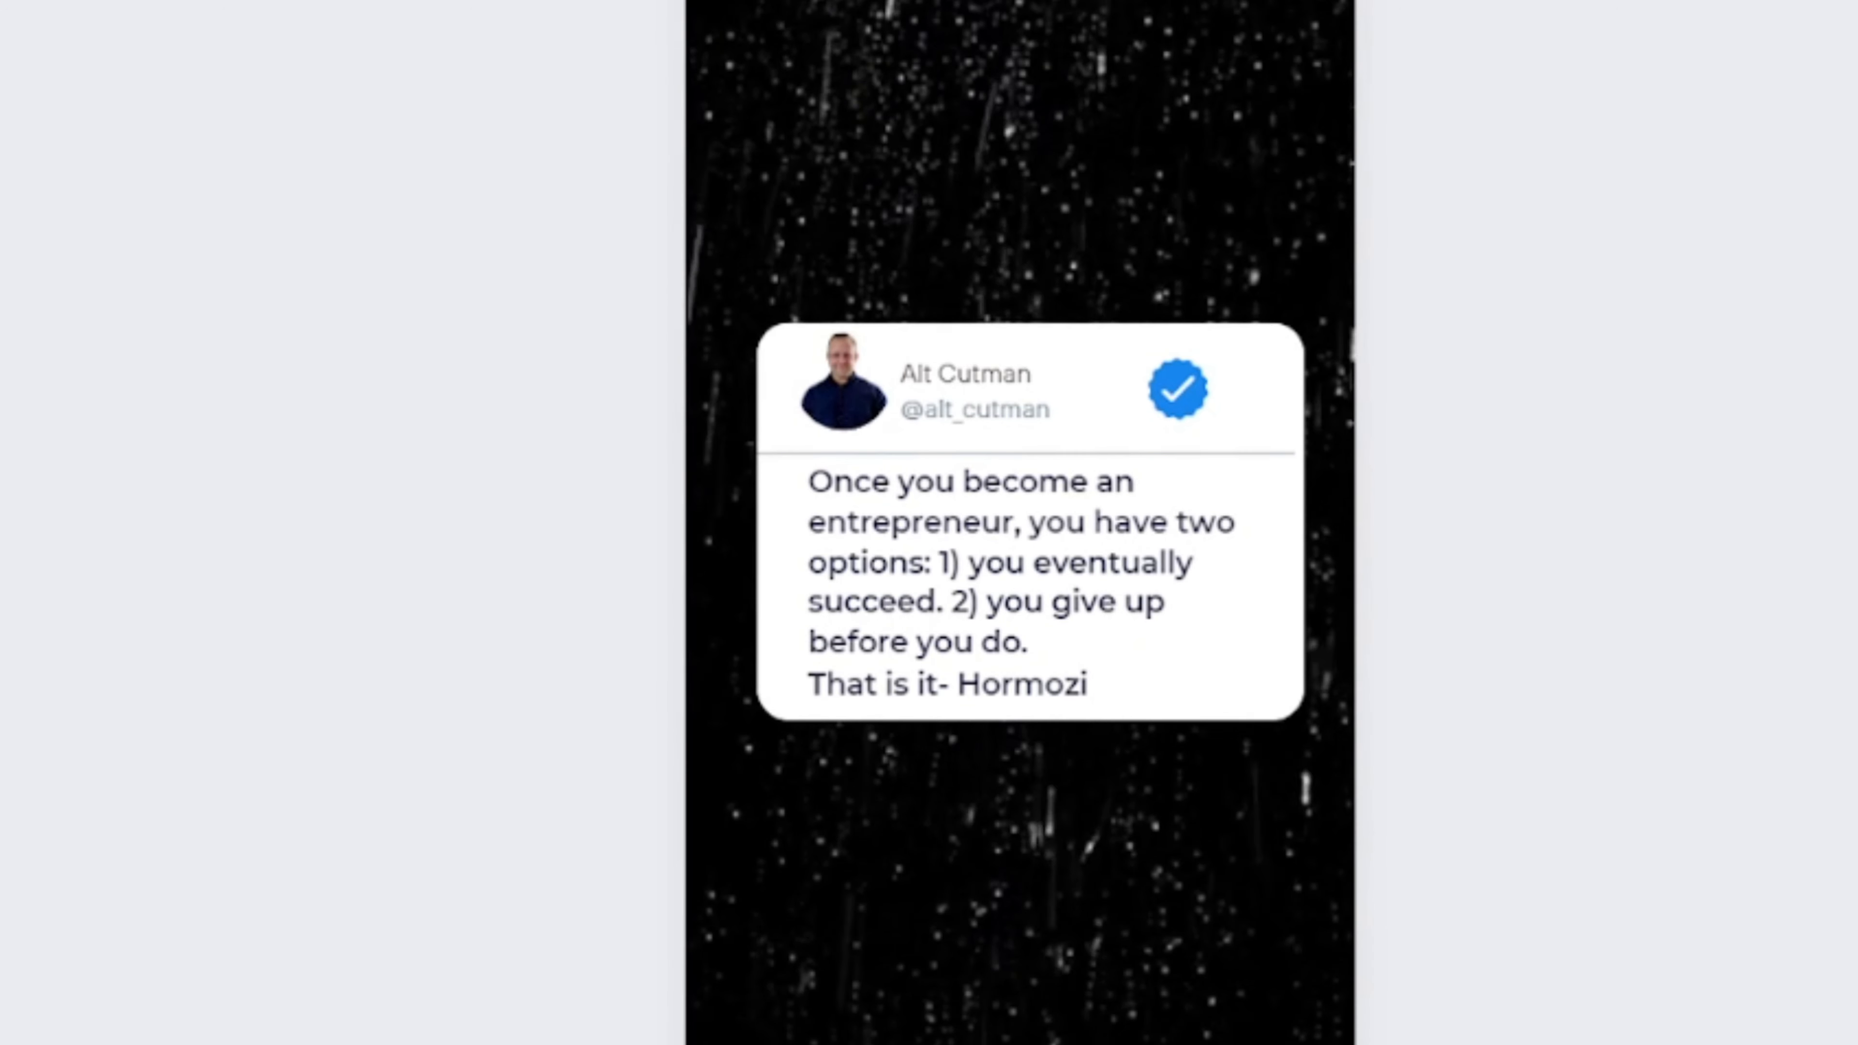
pyautogui.press('Escape')
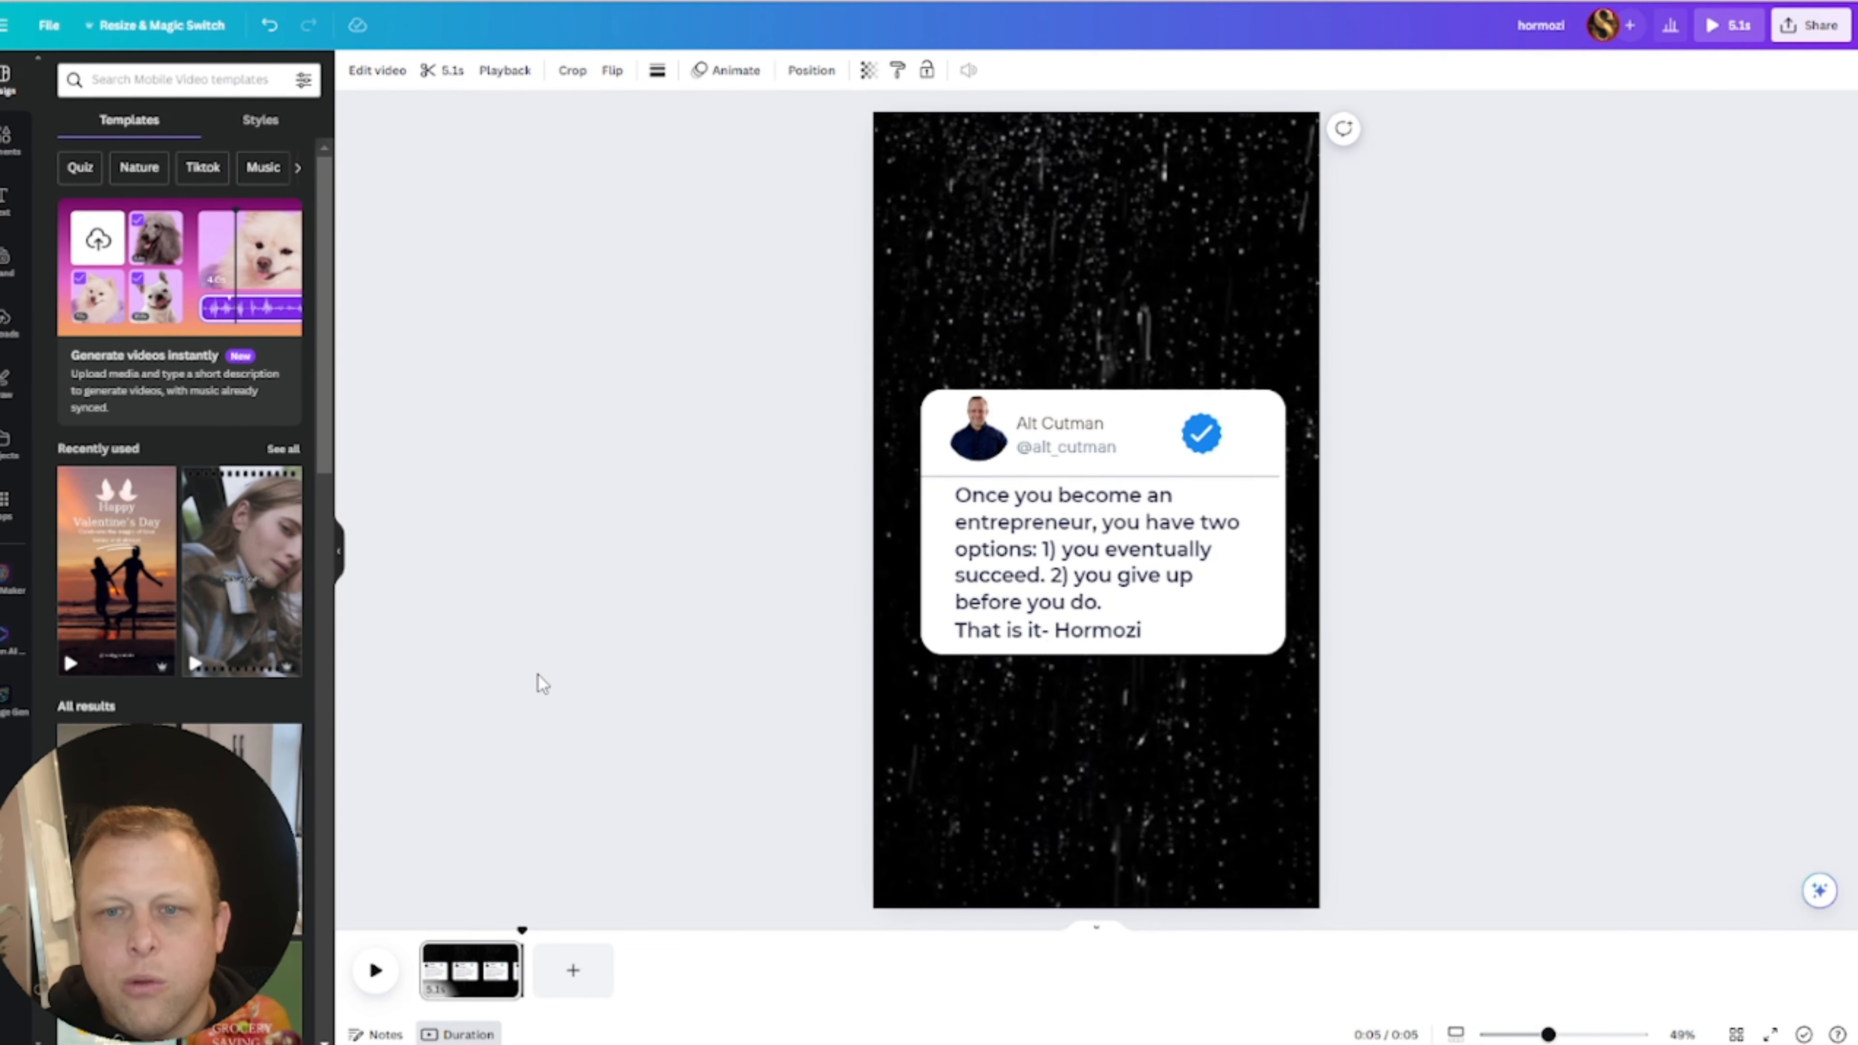
pyautogui.click(1091, 510)
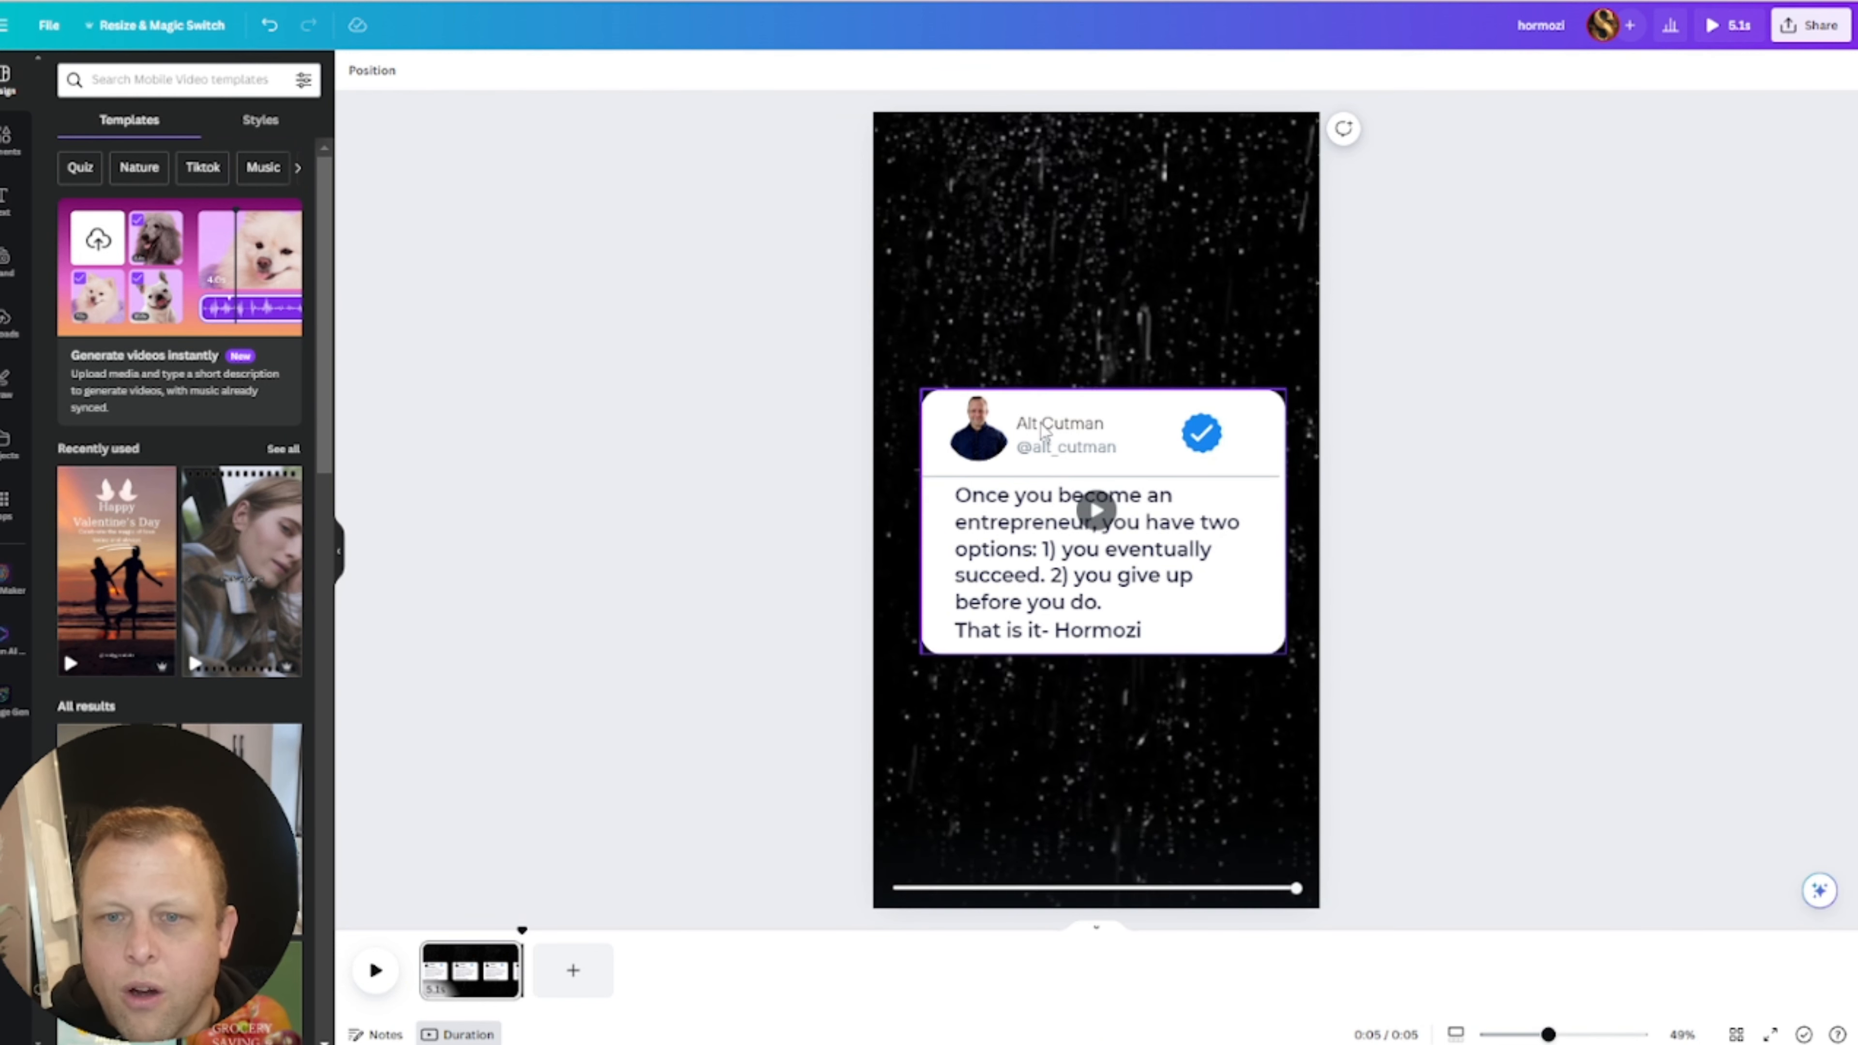
pyautogui.click(982, 444)
pyautogui.moveTo(982, 444); pyautogui.dragTo(953, 440)
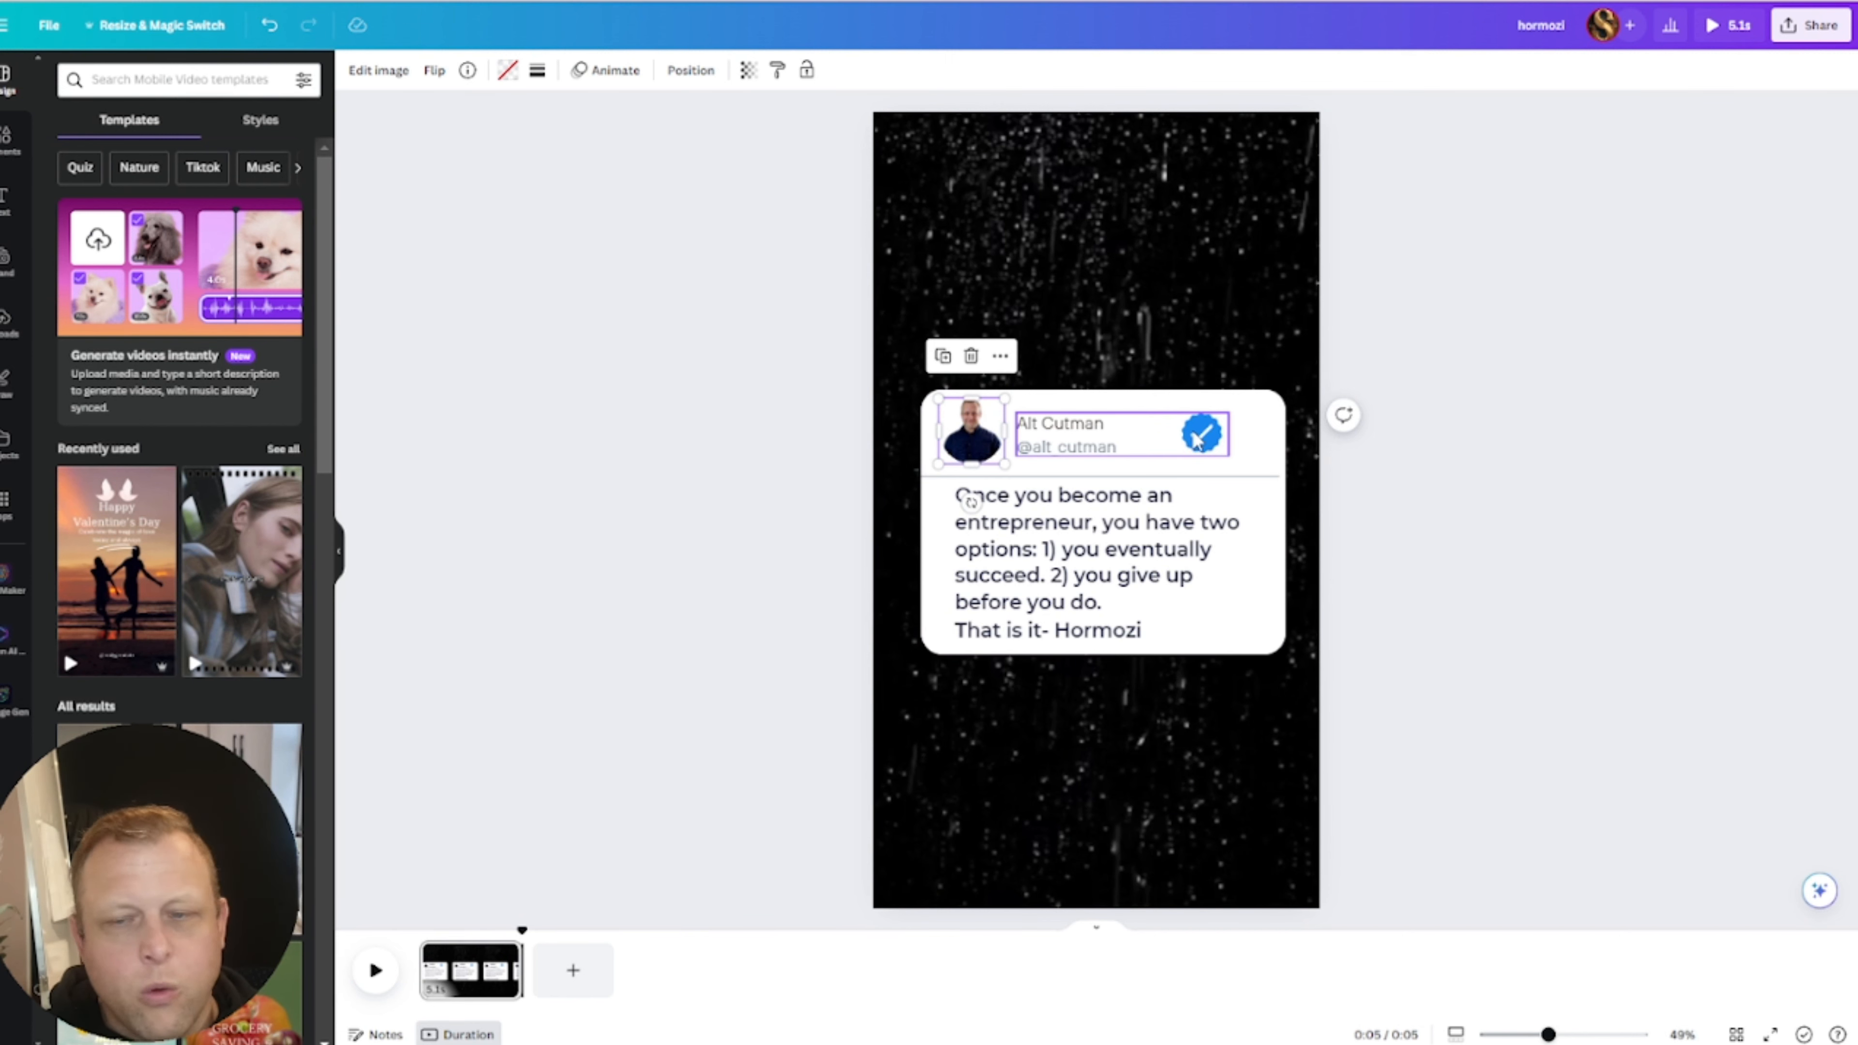
pyautogui.click(1555, 388)
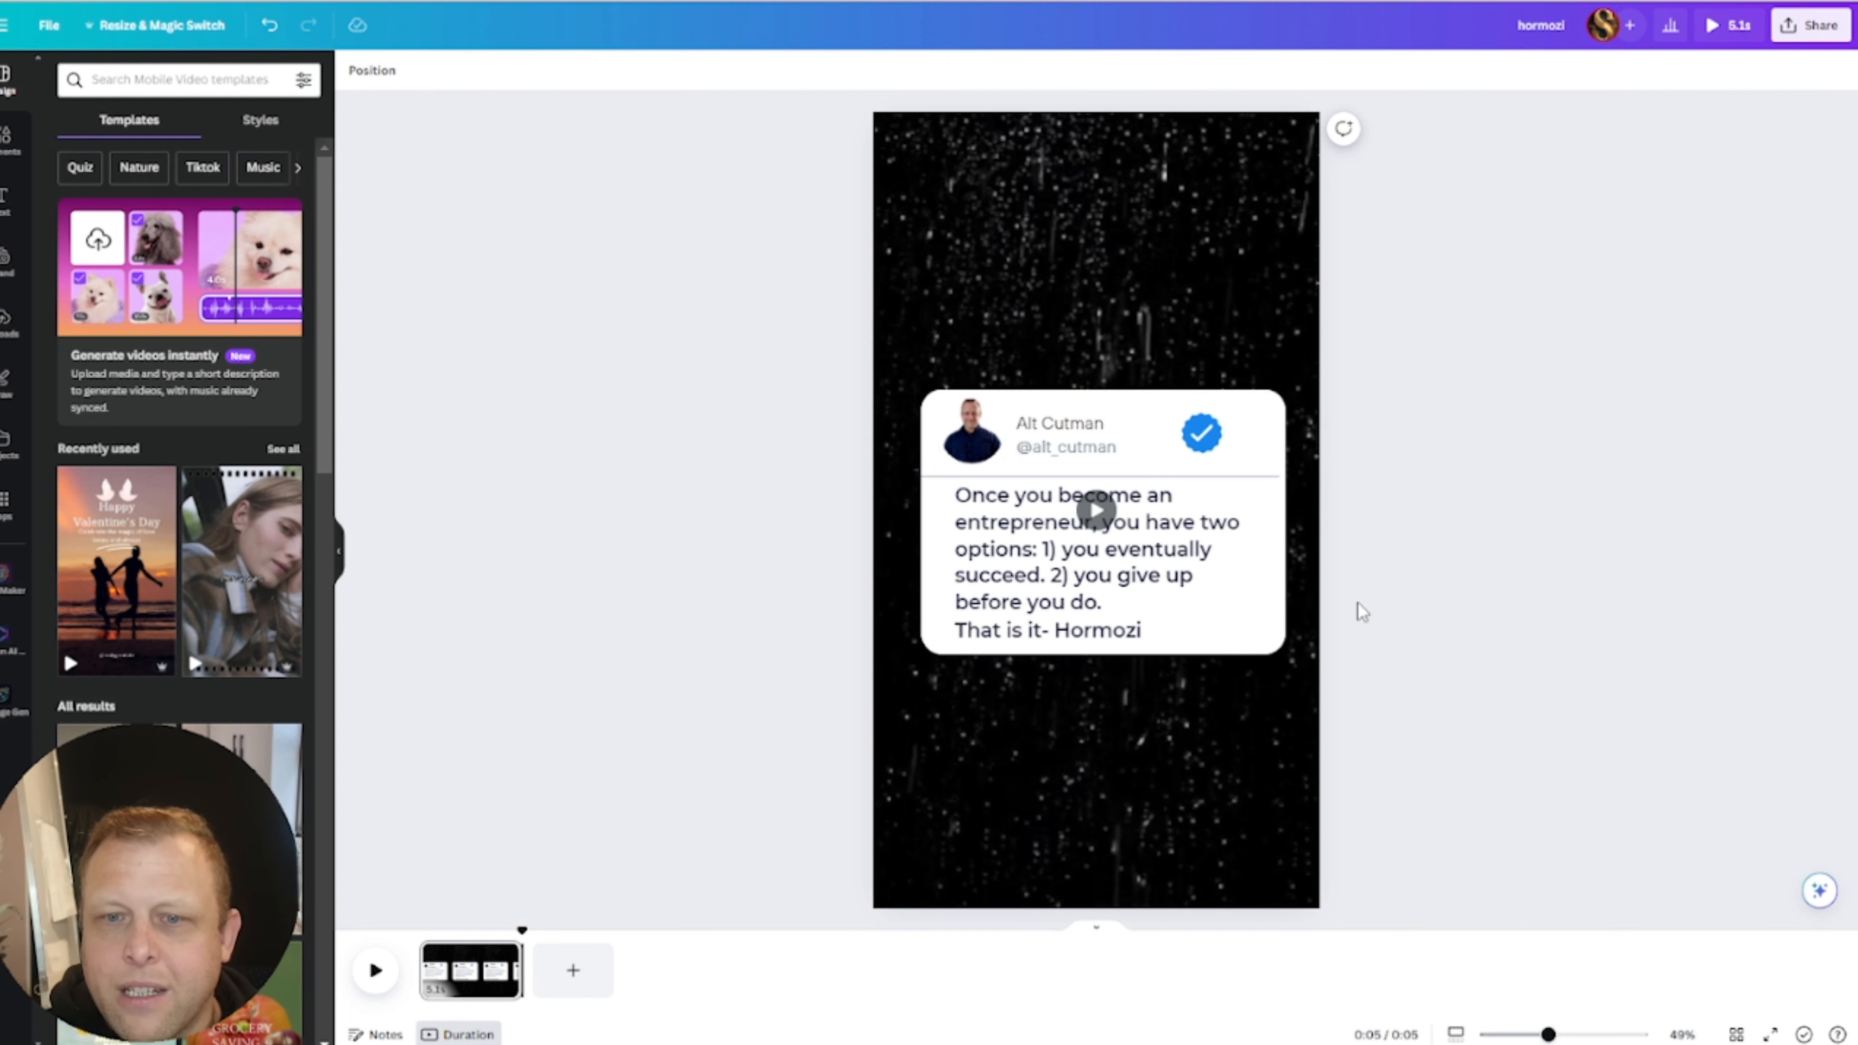
# Step: Nudge the quote text block slightly to the left within the white card
pyautogui.click(1010, 501)
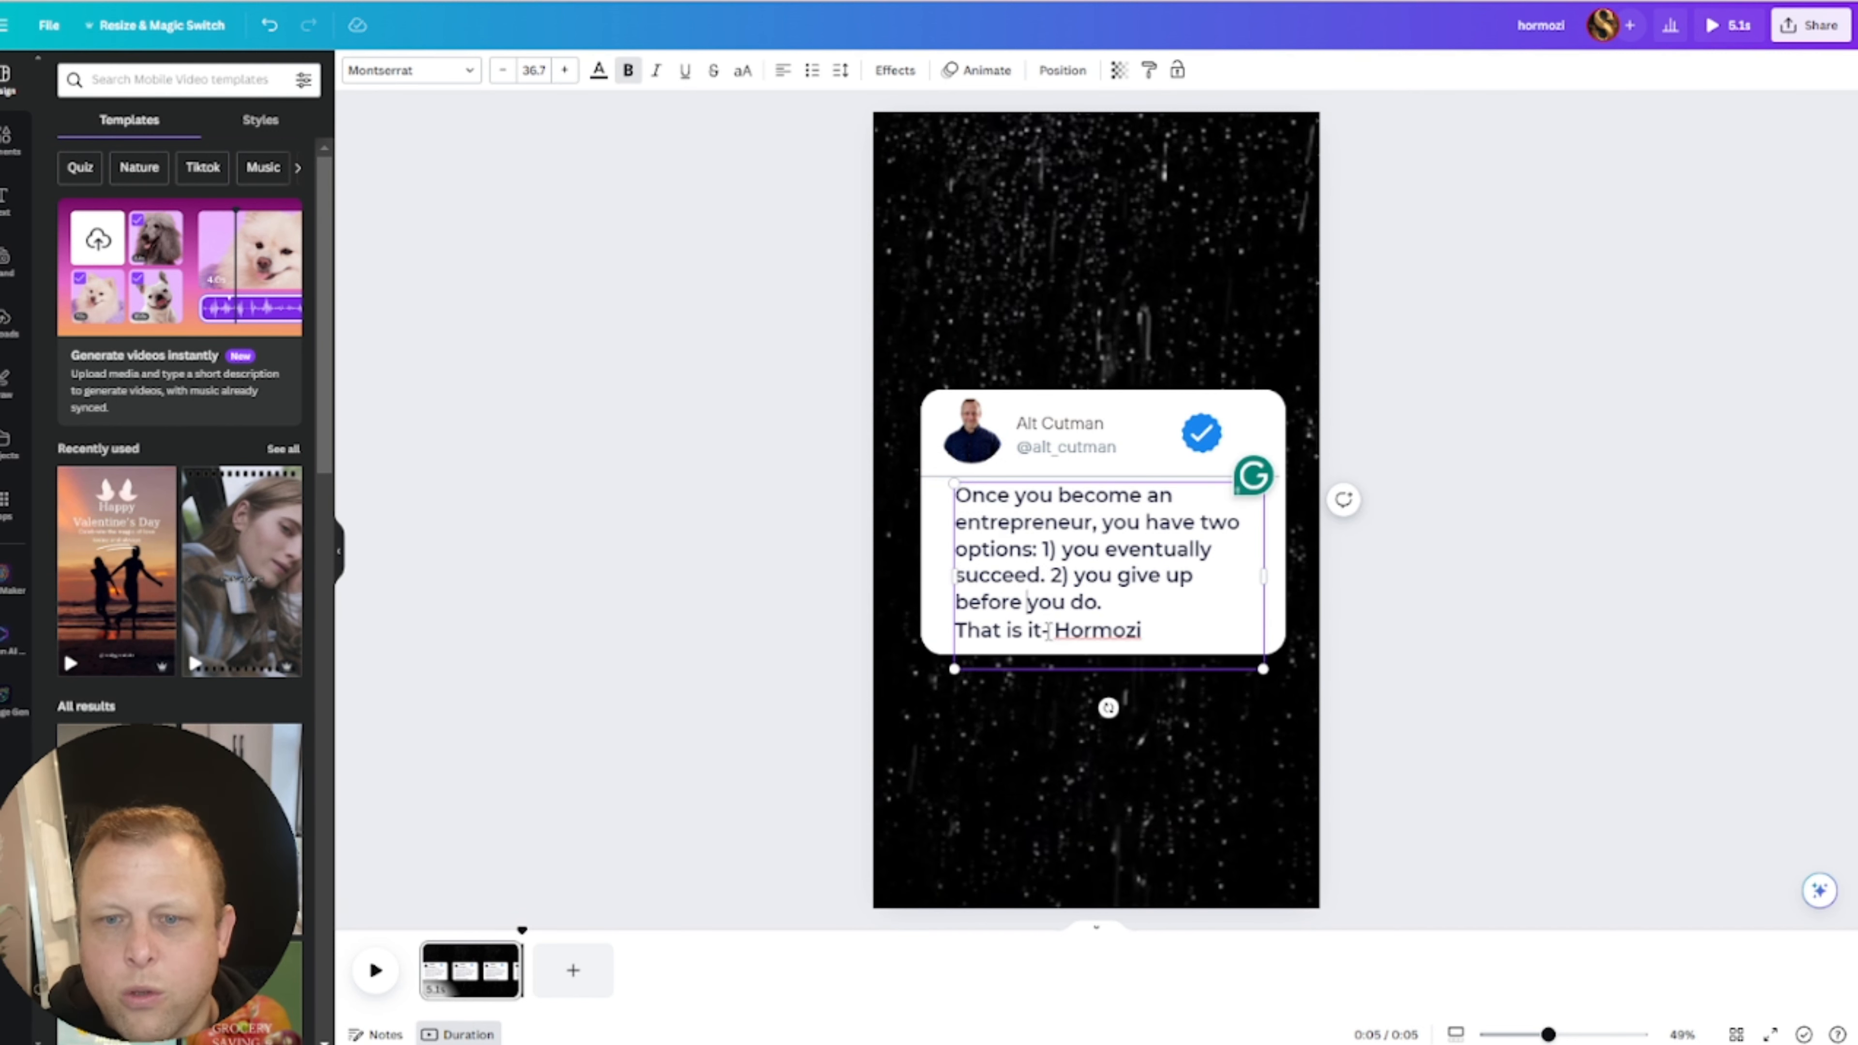
pyautogui.moveTo(1072, 629); pyautogui.dragTo(1122, 625)
pyautogui.click(1532, 602)
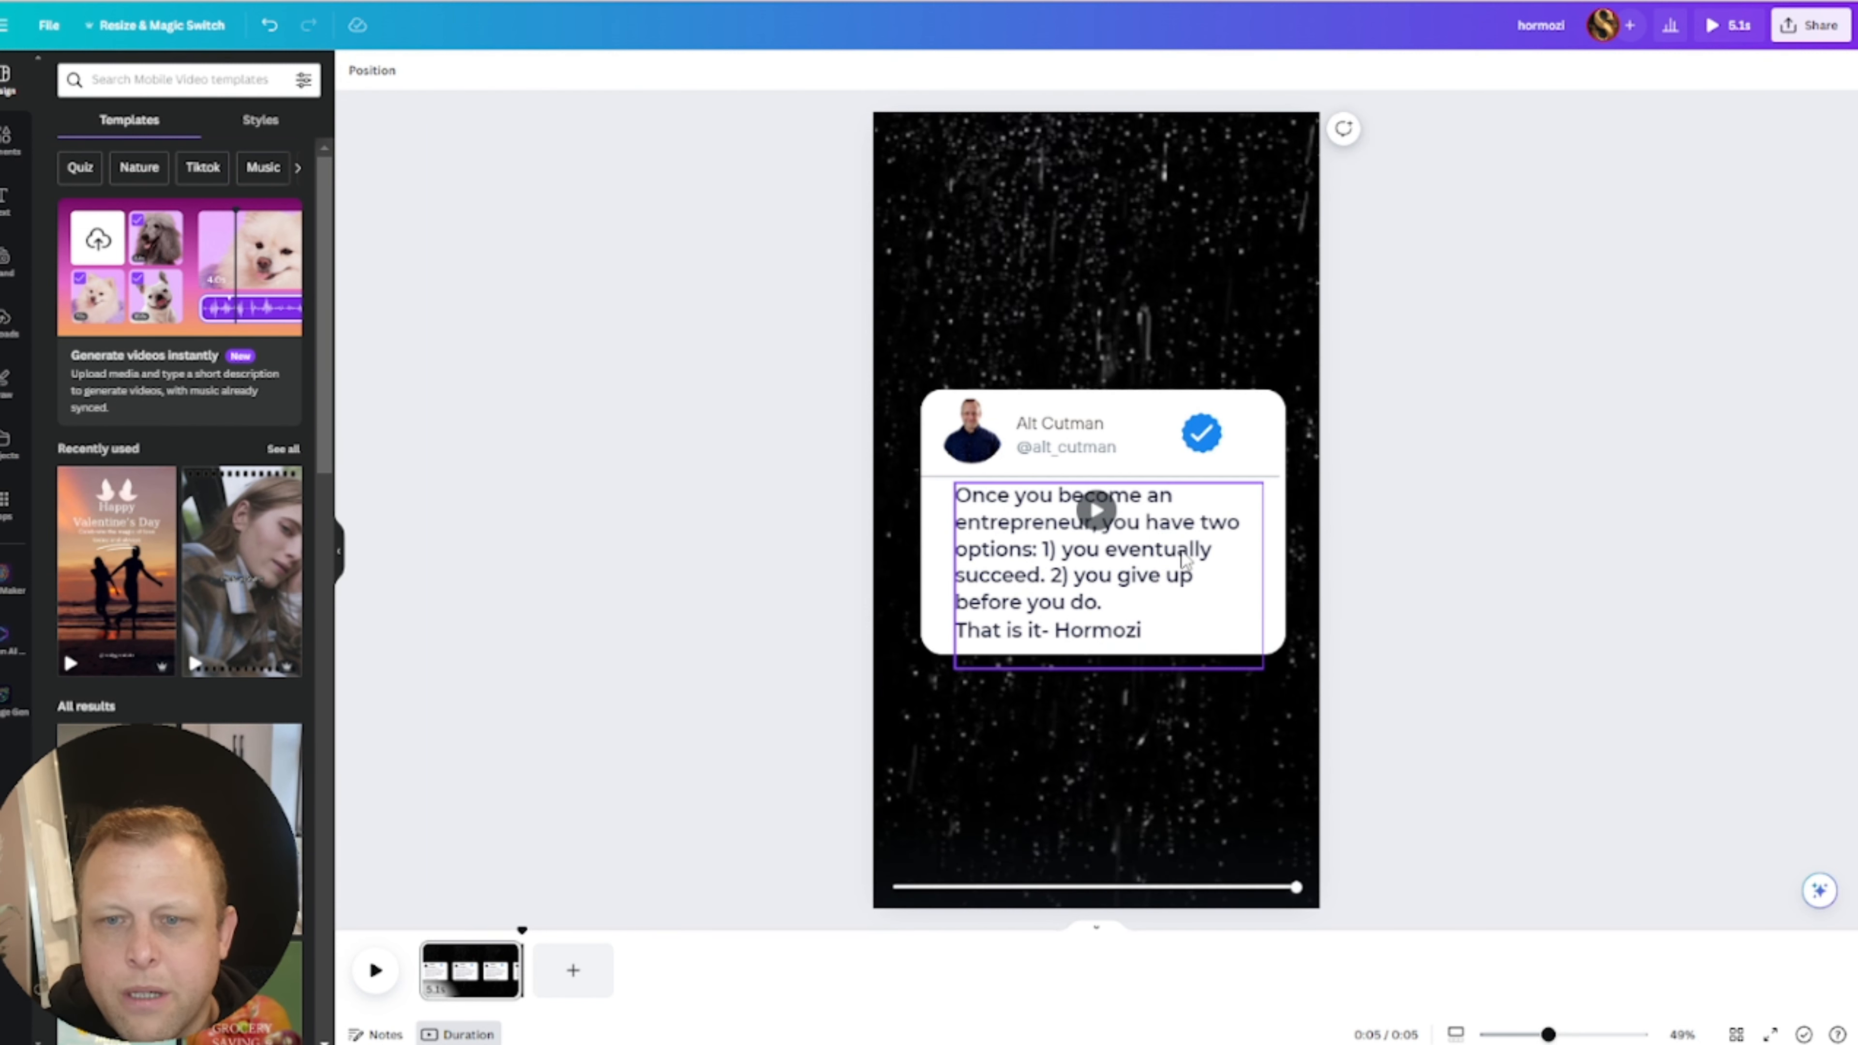
pyautogui.moveTo(1184, 555)
pyautogui.mouseDown()
pyautogui.moveTo(1185, 580)
pyautogui.moveTo(1180, 550)
pyautogui.mouseUp()
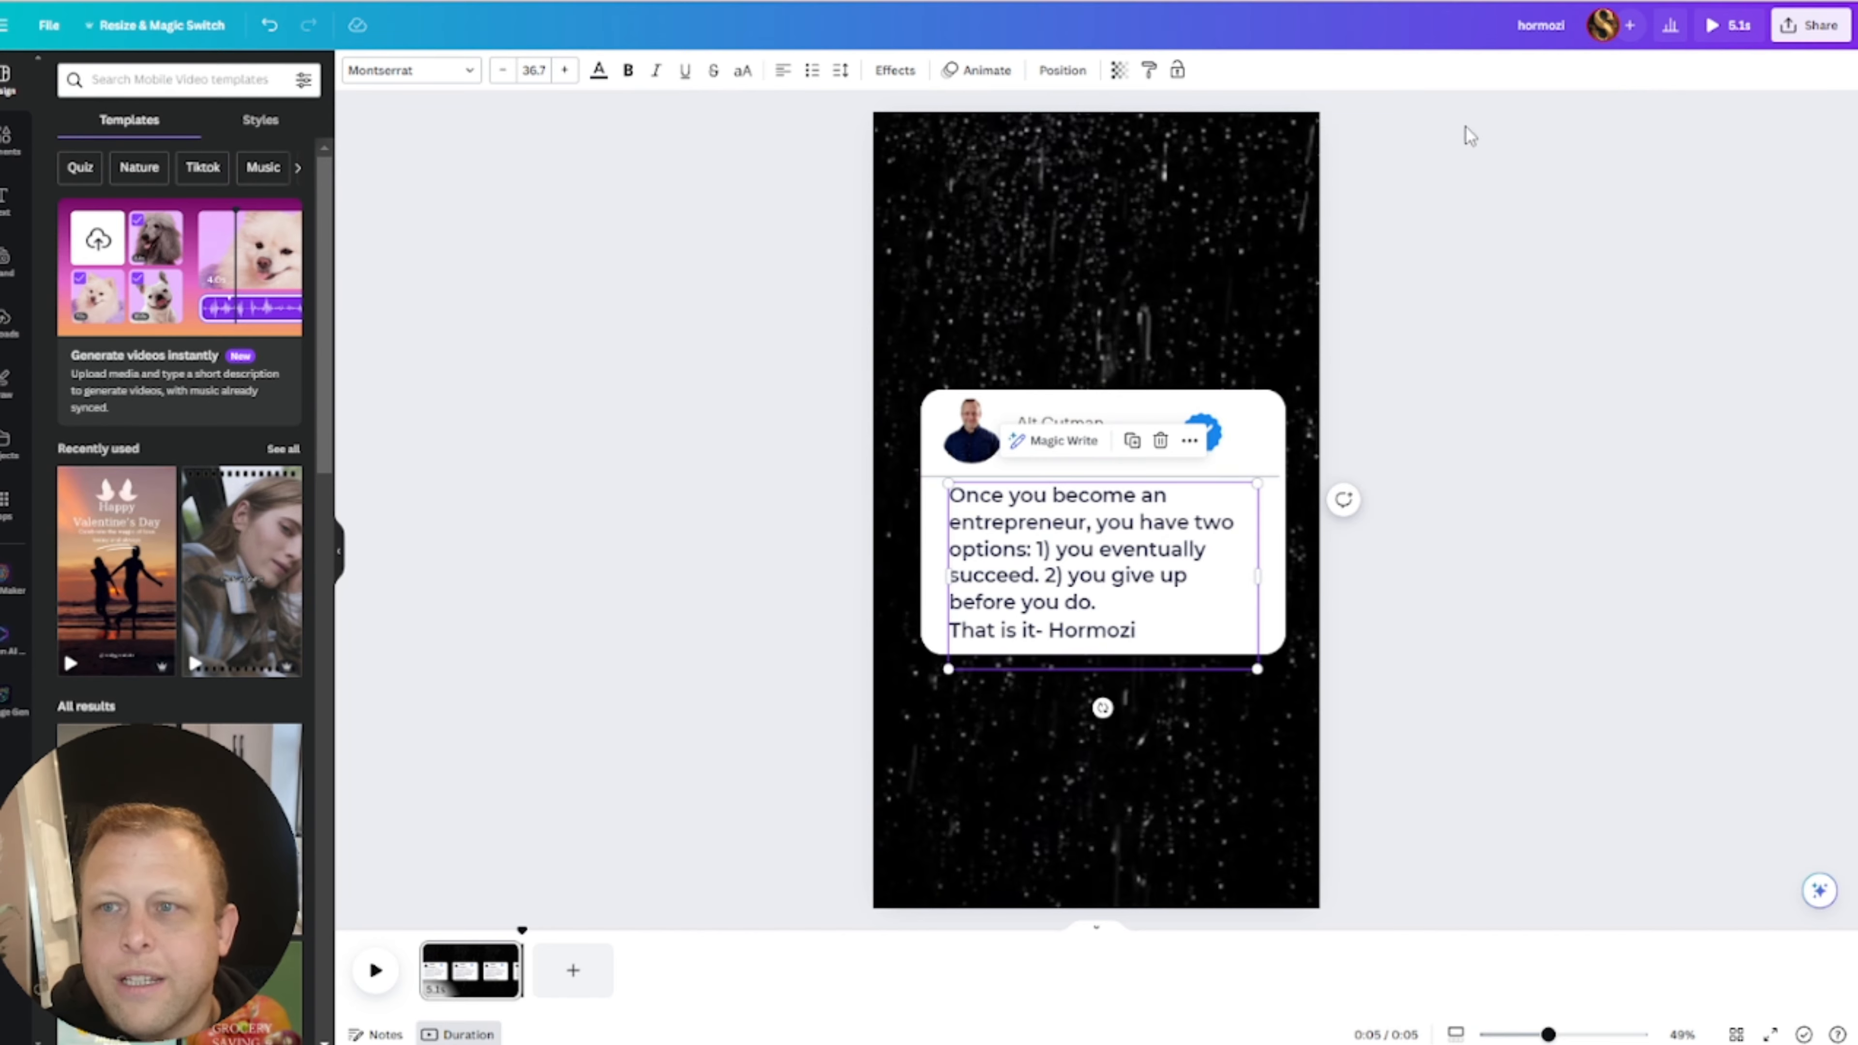
# Step: Switch back to the Instagram reels and look through the quote posts for a short quote to reuse
pyautogui.press('F11')
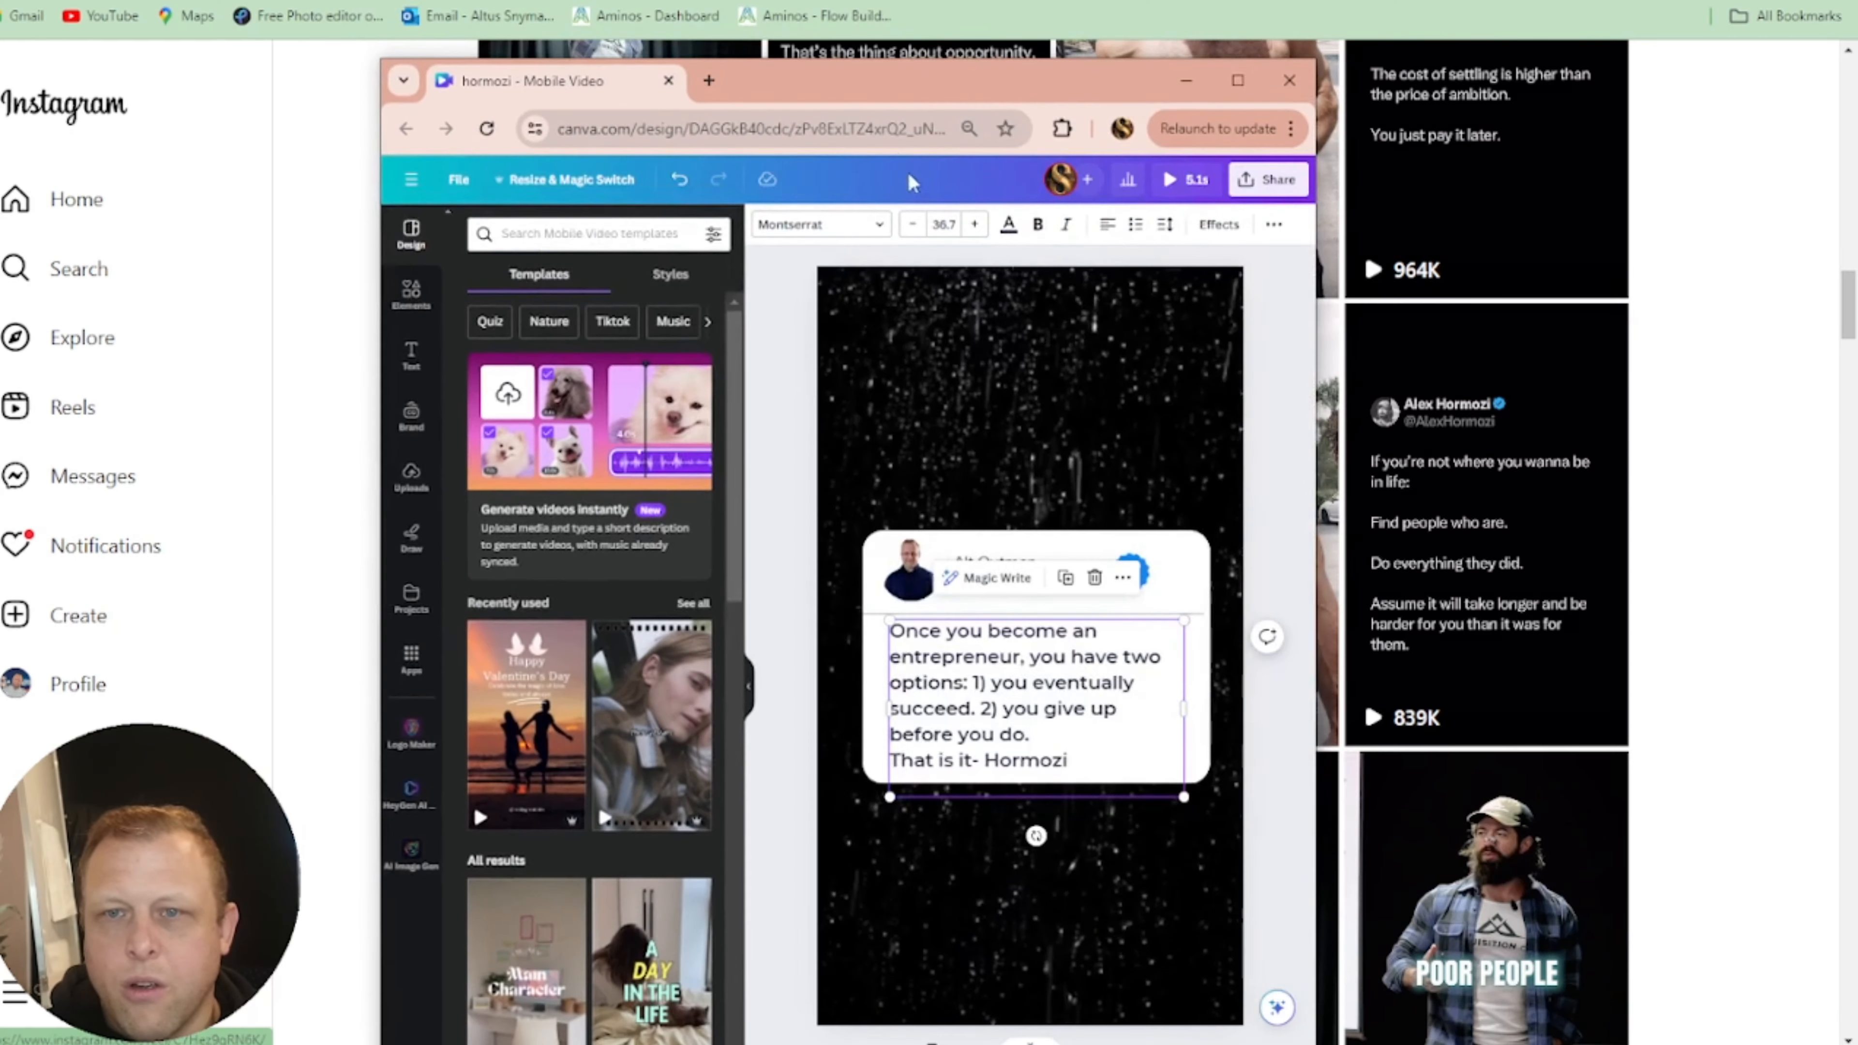
pyautogui.moveTo(920, 94); pyautogui.dragTo(1856, 81)
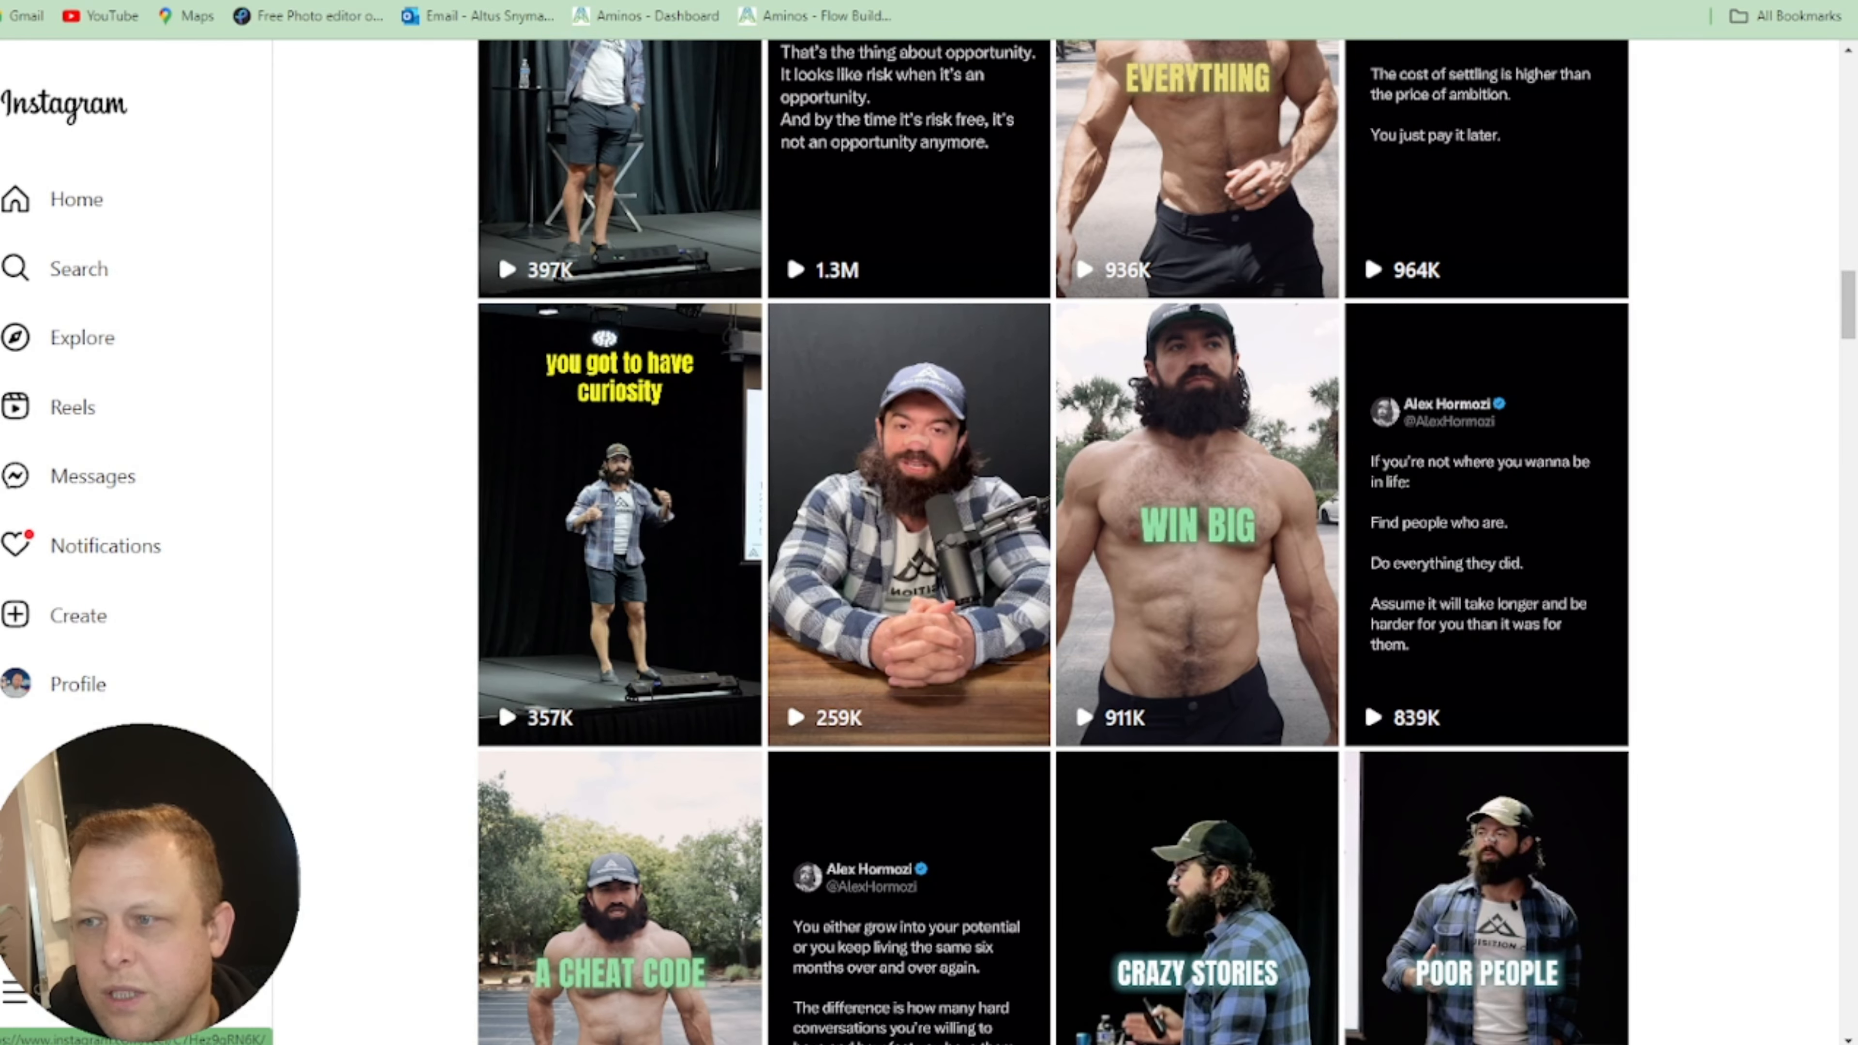
pyautogui.moveTo(1846, 313); pyautogui.dragTo(1848, 443)
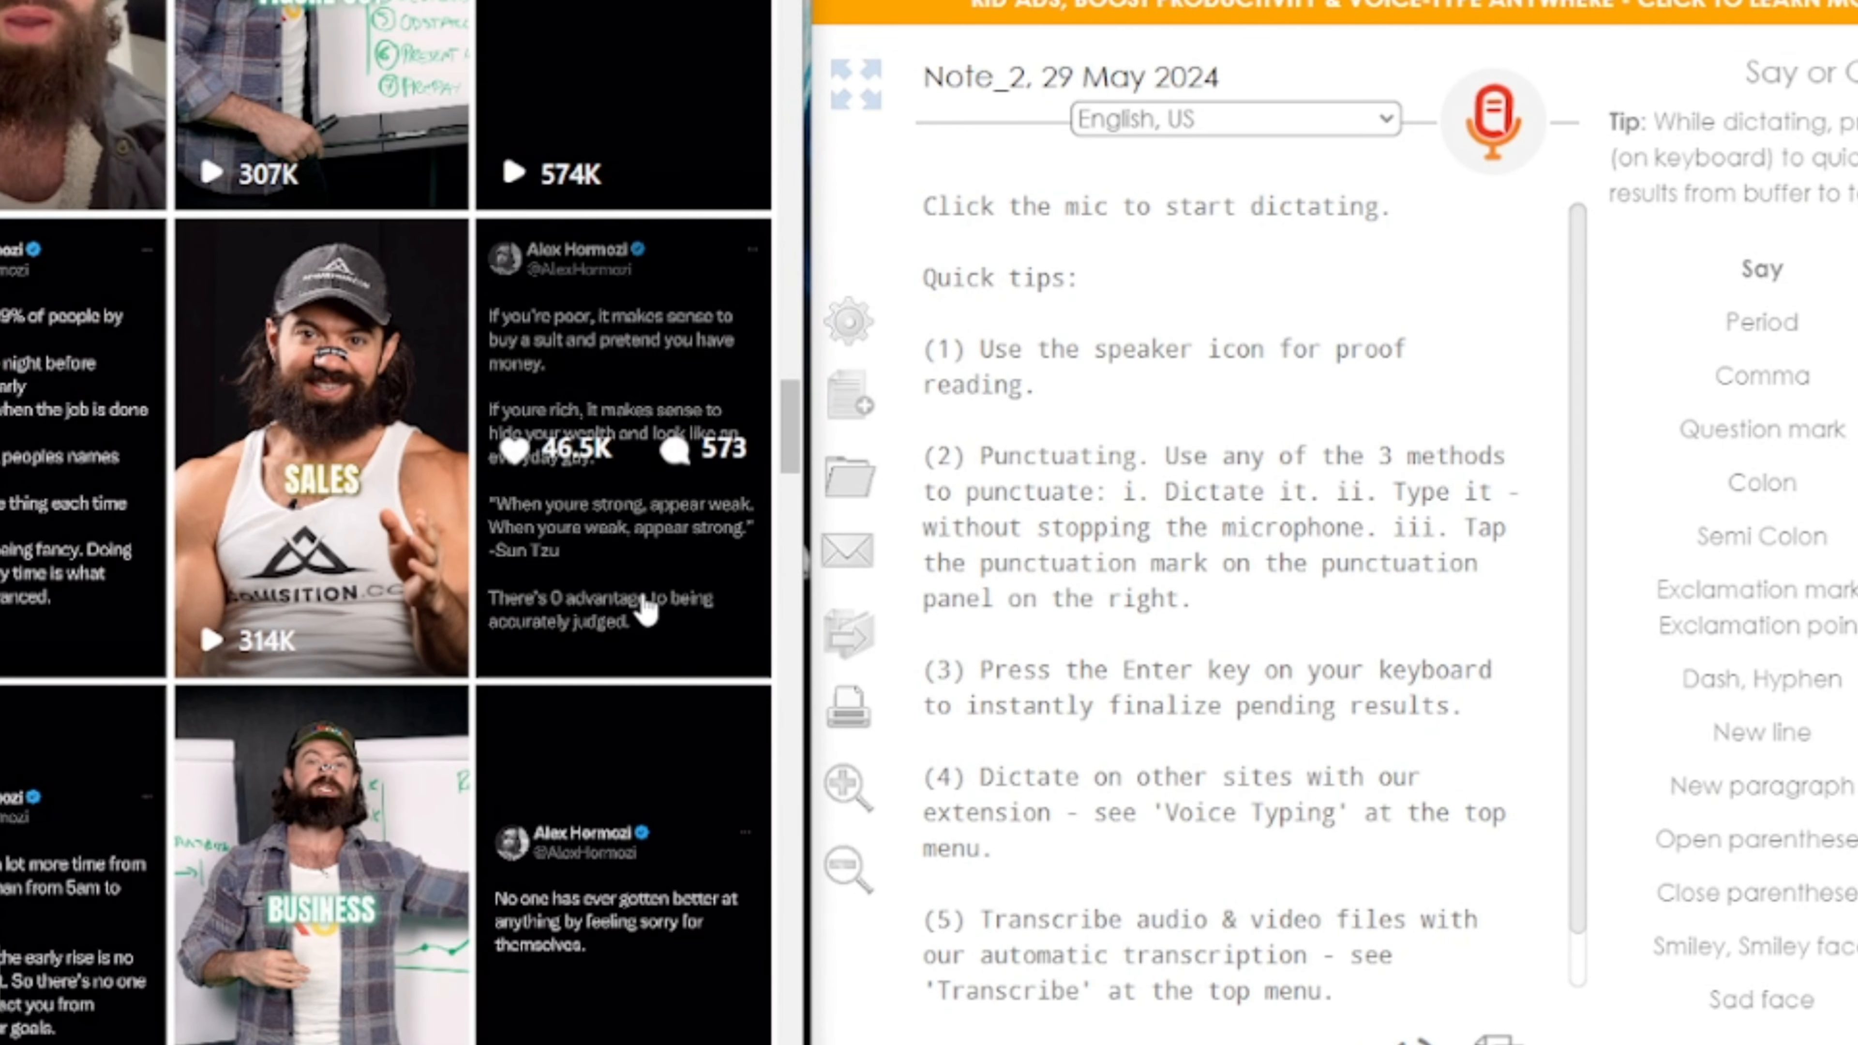
pyautogui.scroll(-5, 629, 878)
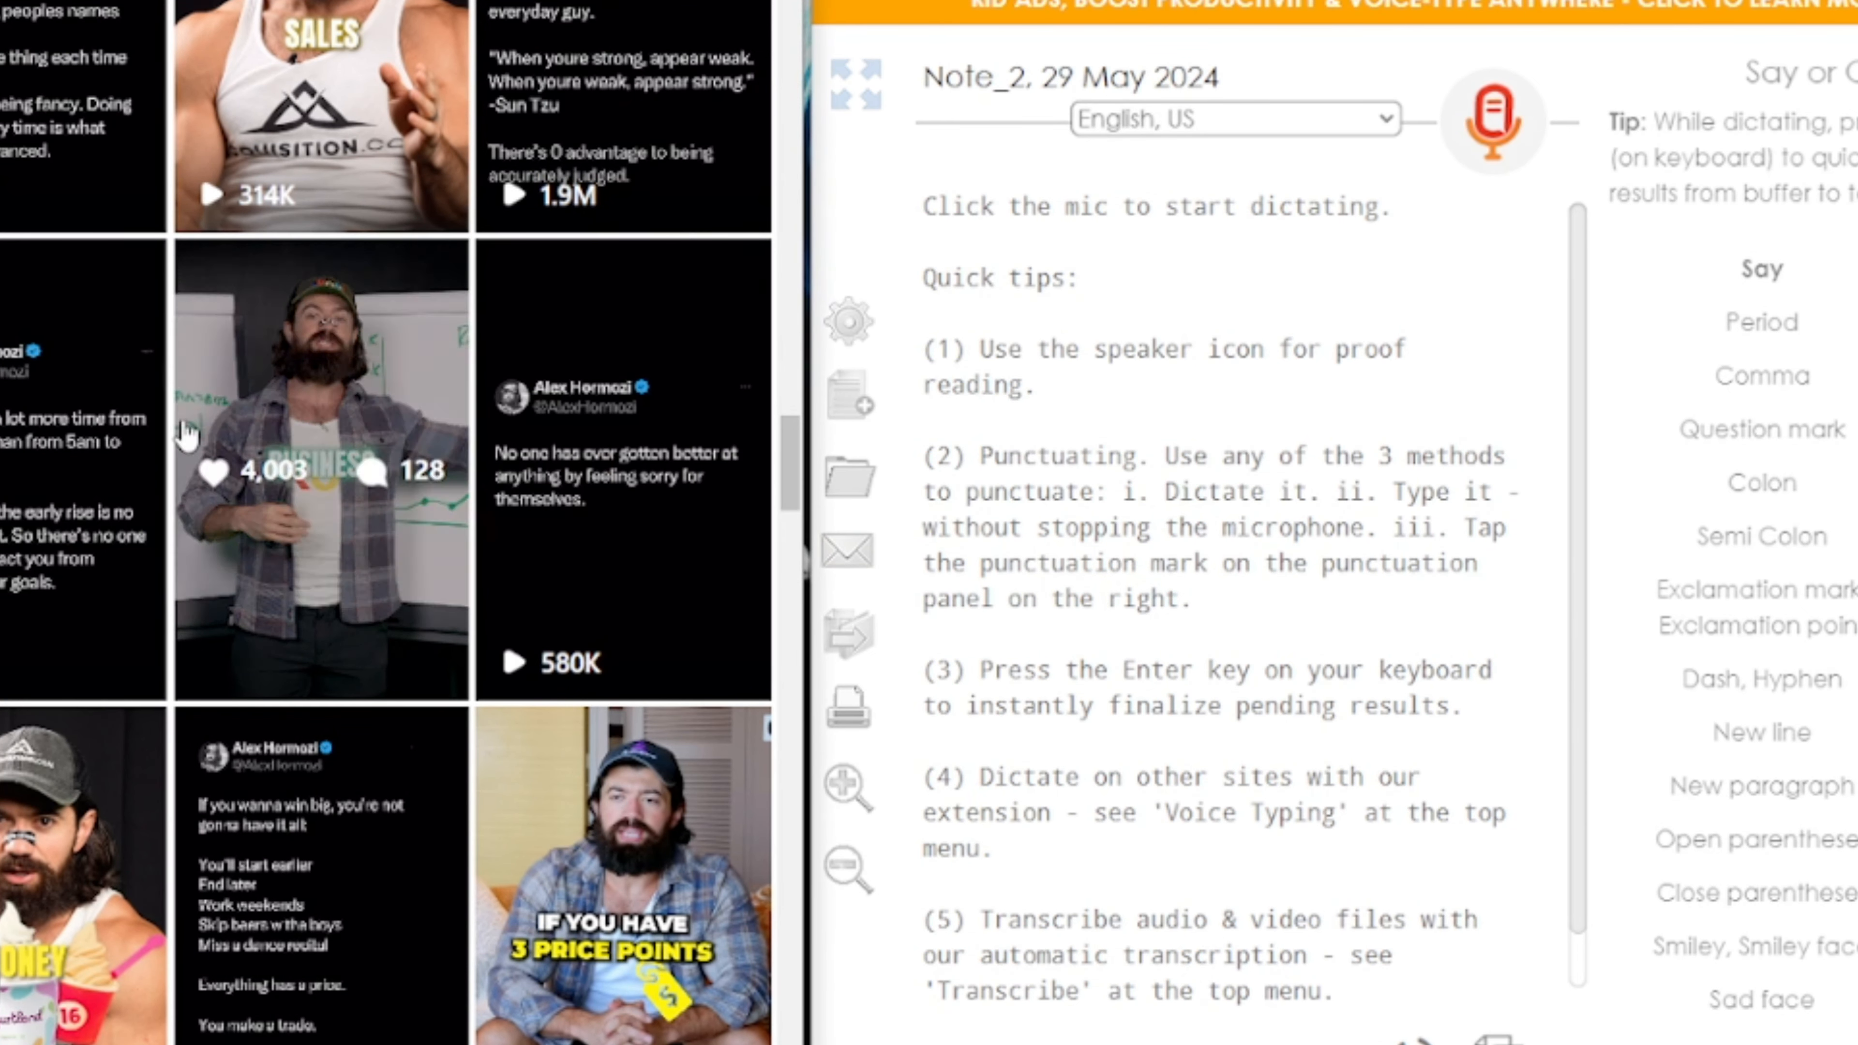
pyautogui.scroll(-10, 54, 461)
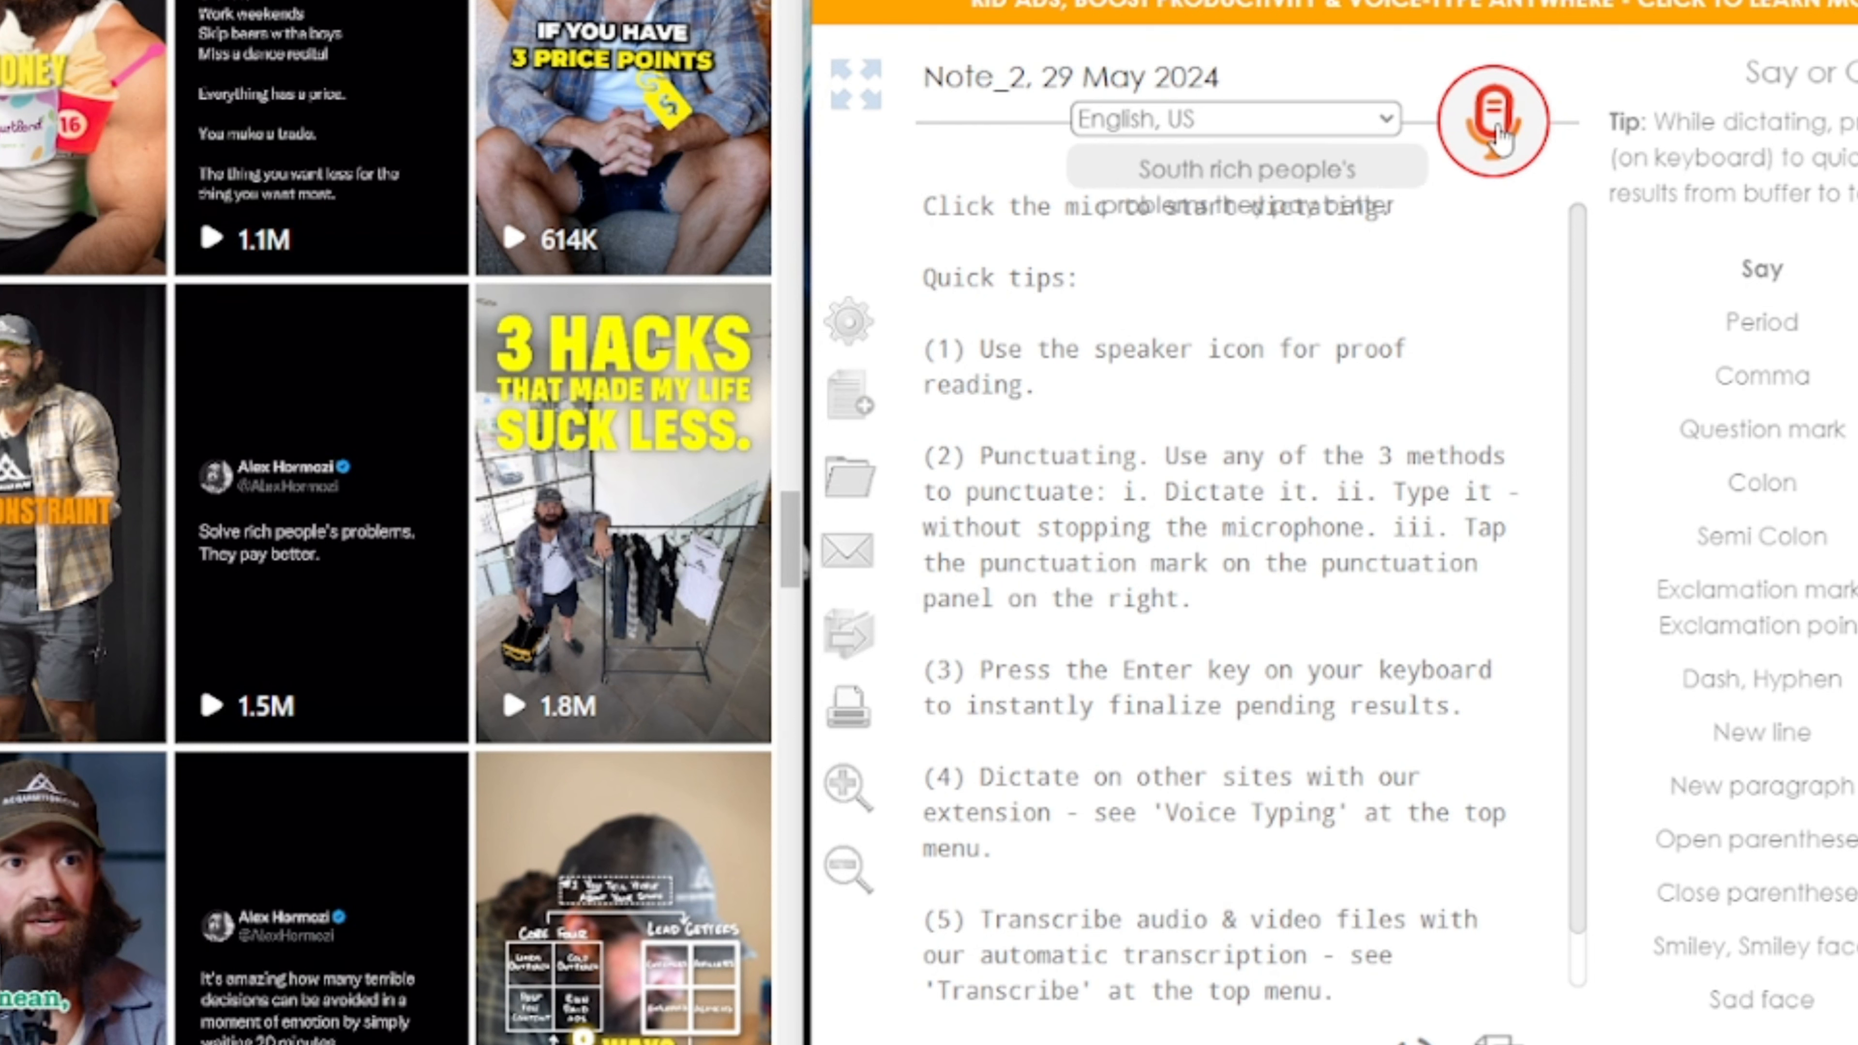
# Step: Dictate the quote "Solve rich people's problems. They pay better." into the speech note and copy the transcribed text
pyautogui.click(1495, 136)
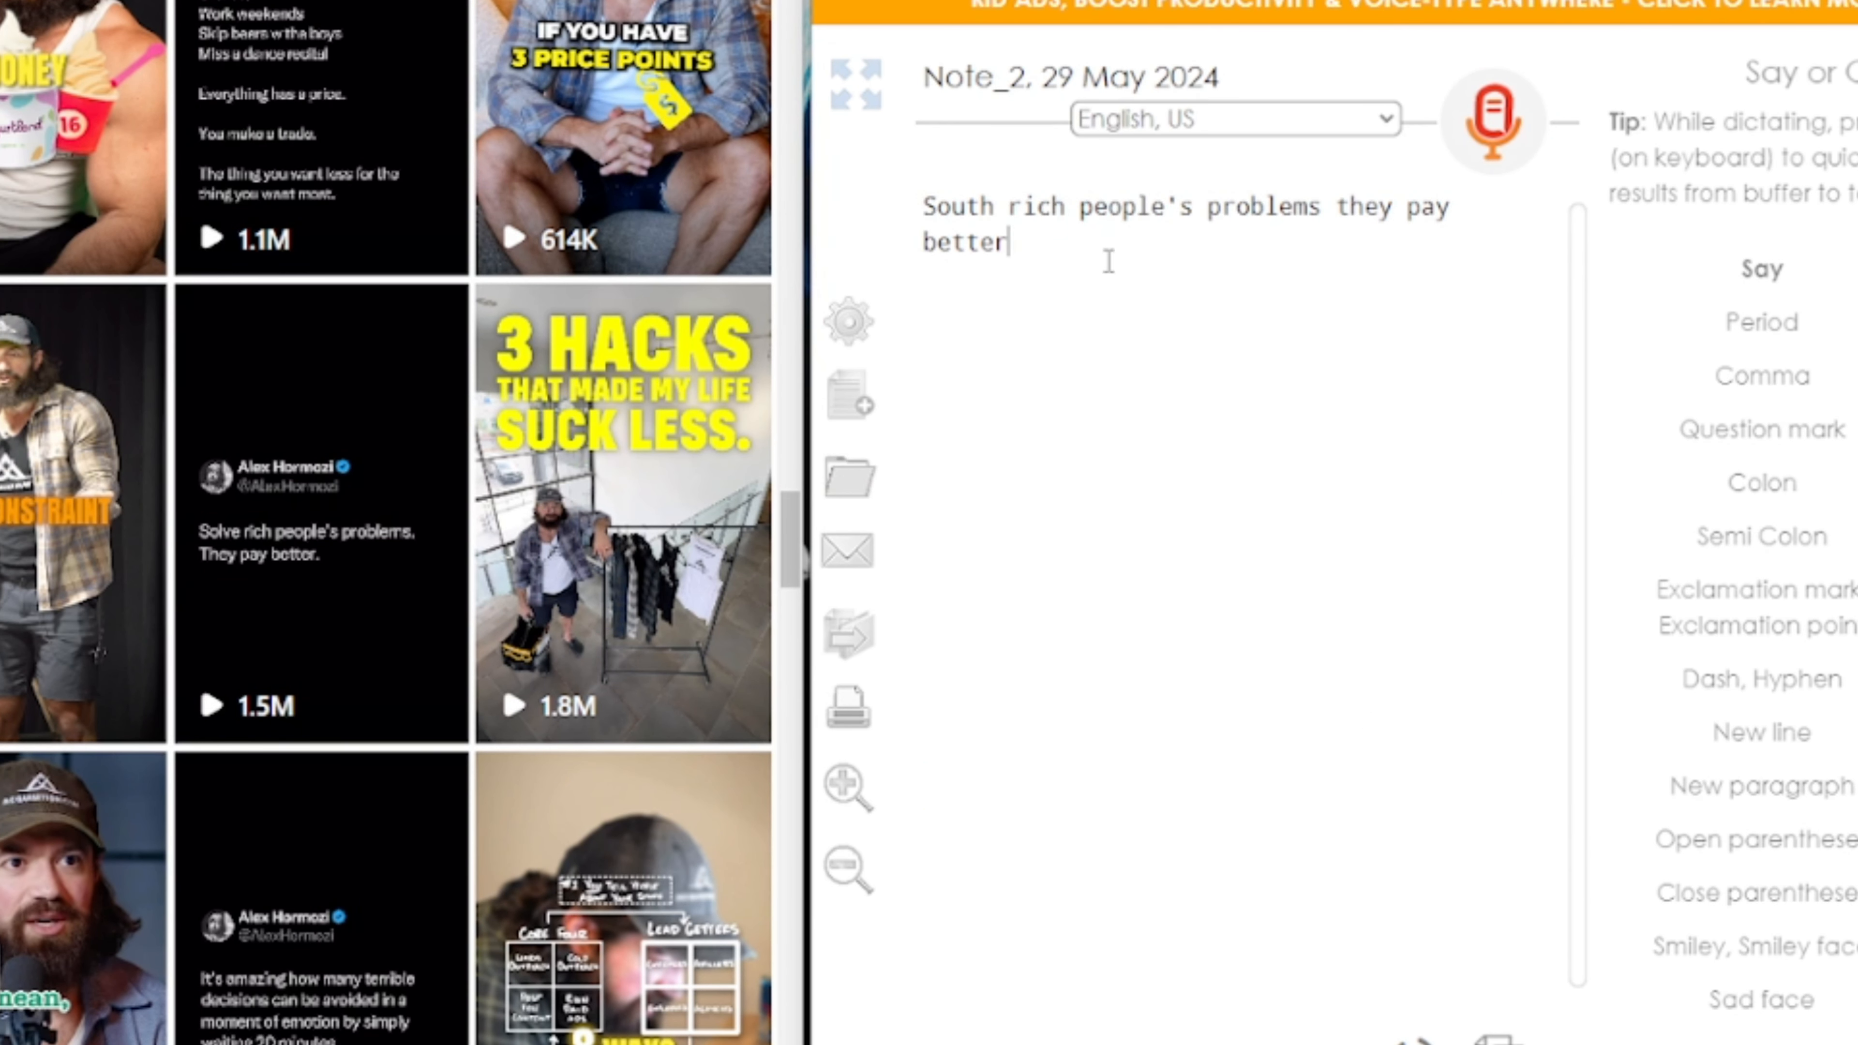
pyautogui.moveTo(1109, 262); pyautogui.dragTo(925, 209)
pyautogui.moveTo(1115, 256); pyautogui.dragTo(923, 209)
pyautogui.rightClick(943, 213)
pyautogui.click(1184, 336)
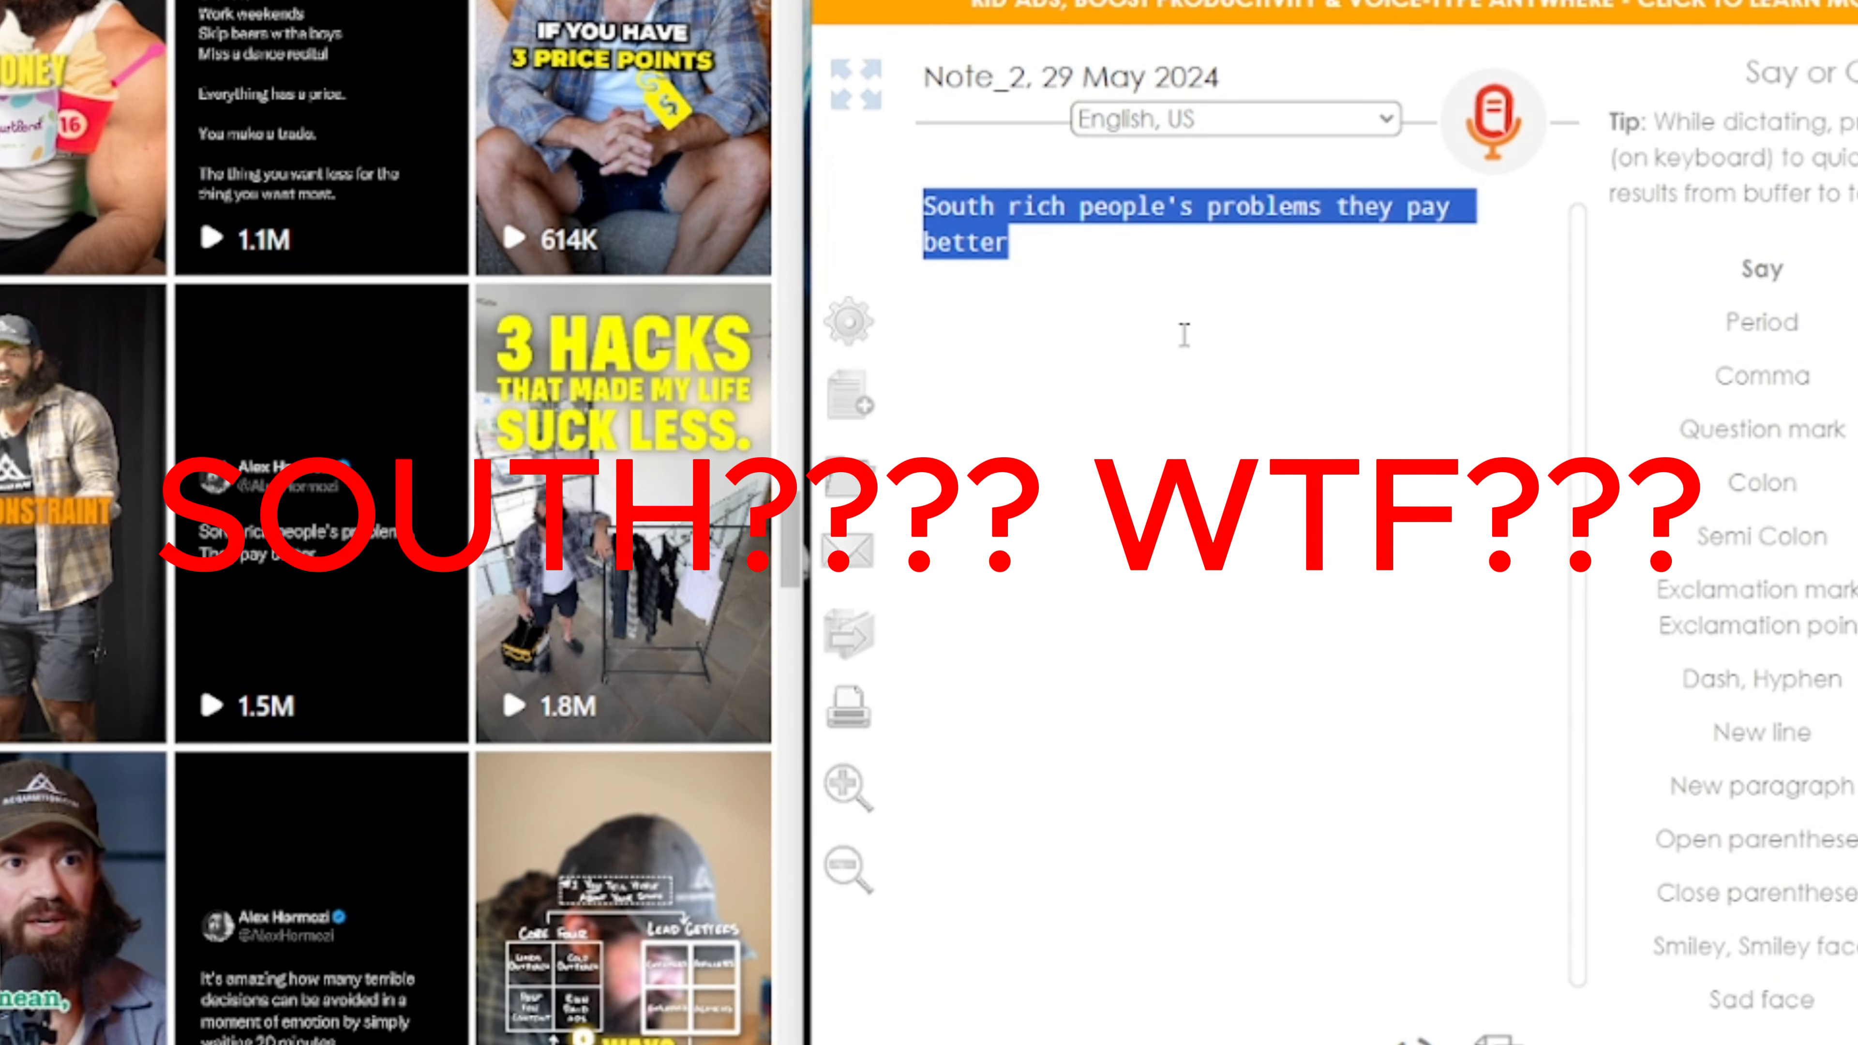
# Step: Switch to the Canva design and replace the quote preceding "- Hormozi" with the copied text "South rich people's problems they pay better"
pyautogui.moveTo(1857, 1); pyautogui.dragTo(876, 2)
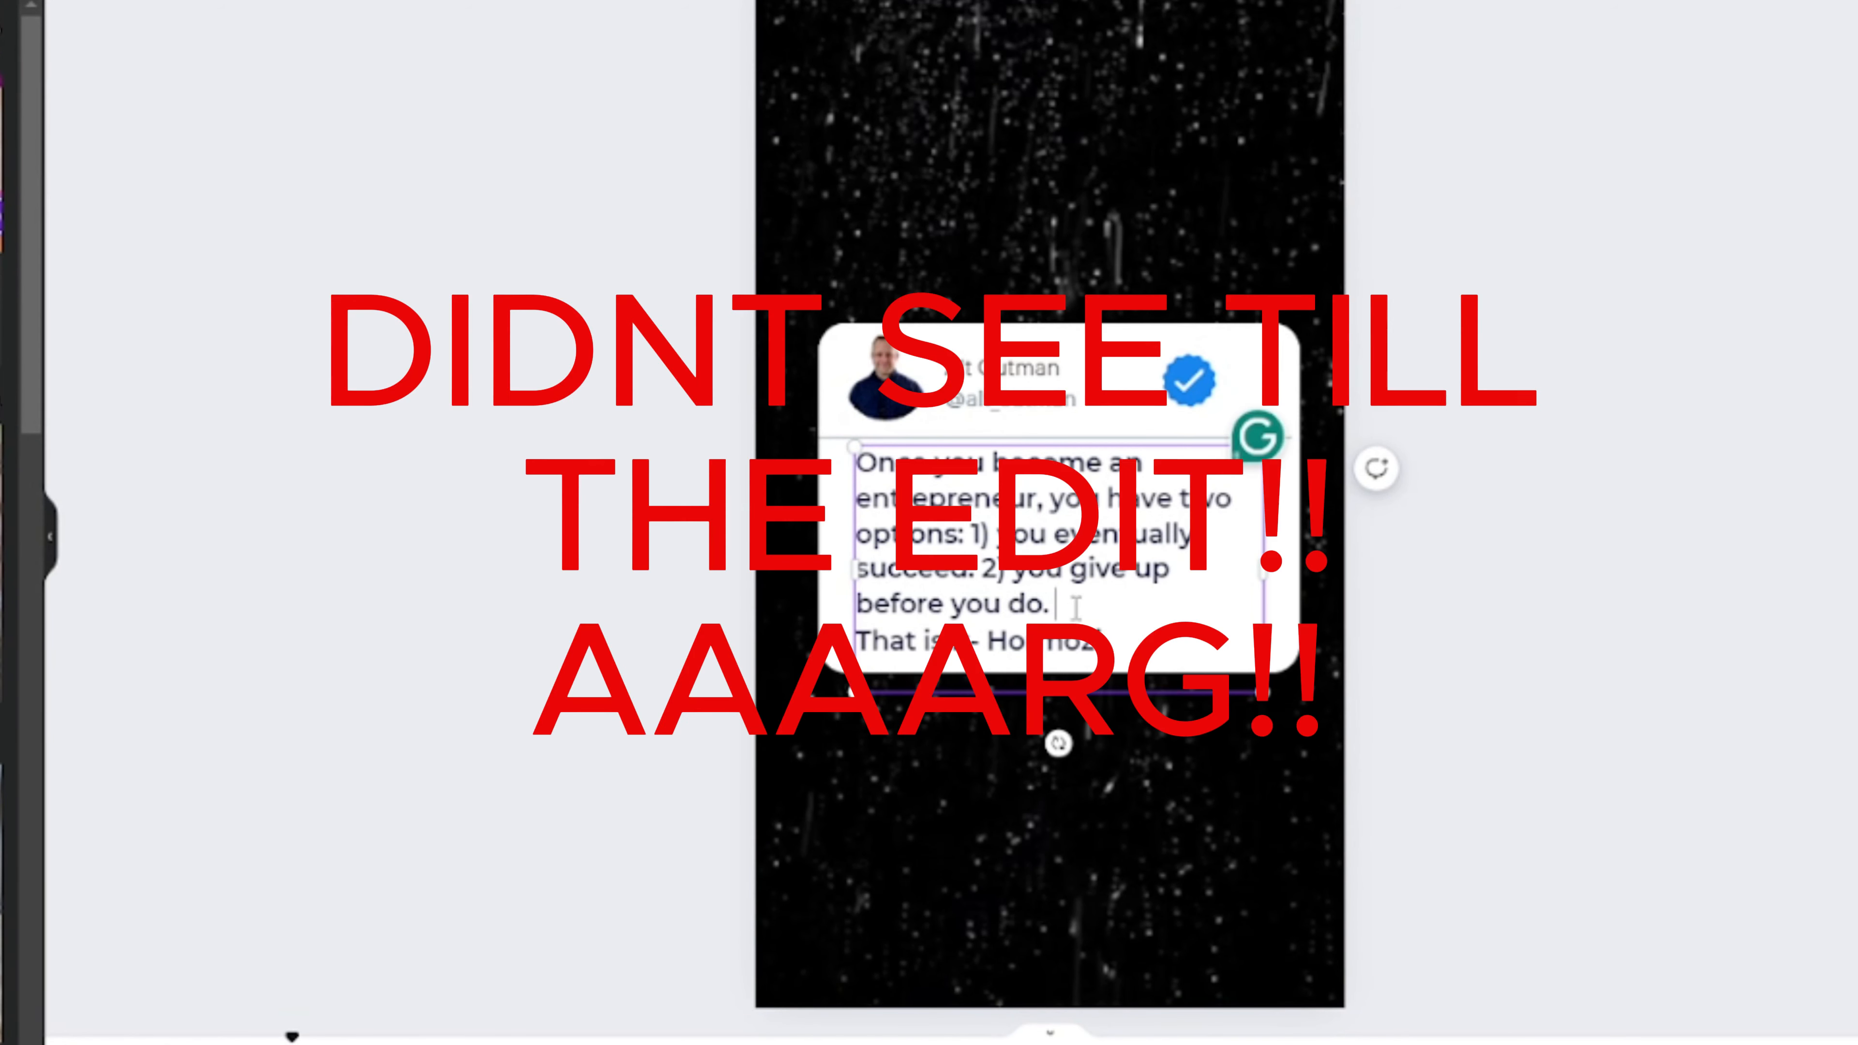
pyautogui.moveTo(1076, 606); pyautogui.dragTo(868, 570)
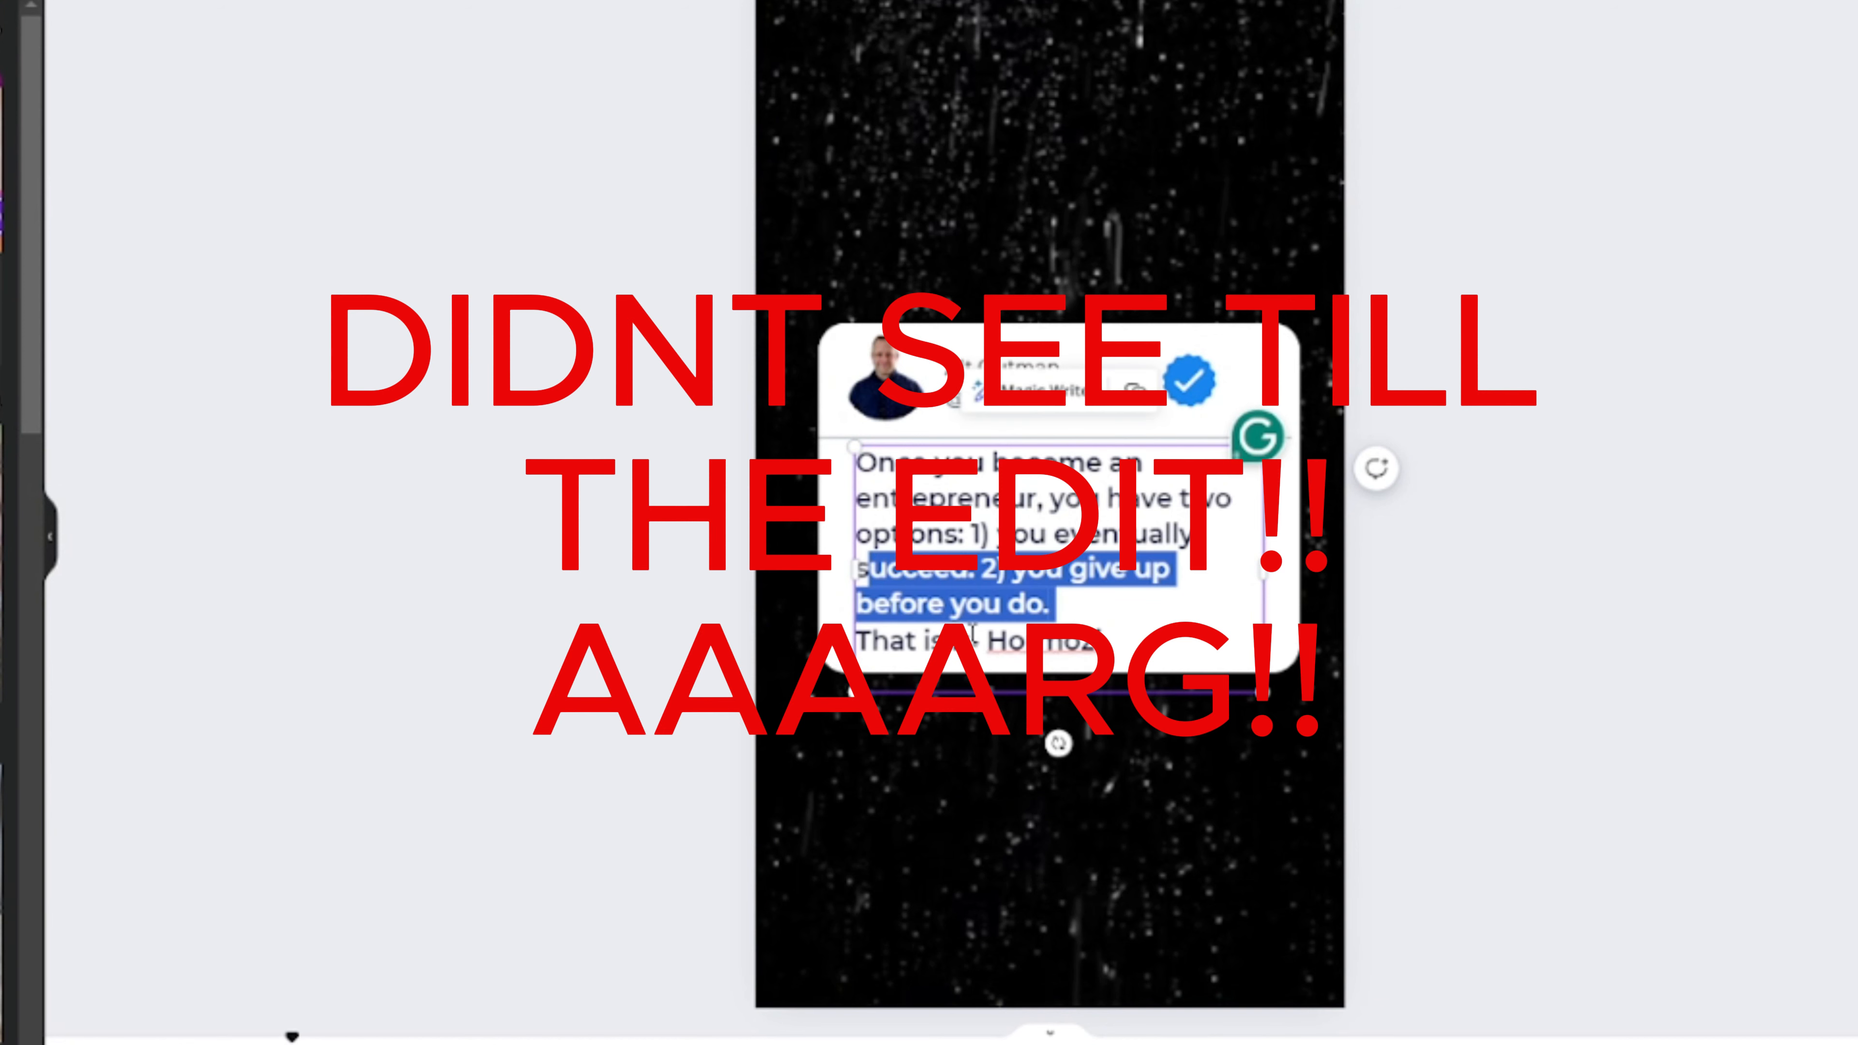
pyautogui.moveTo(972, 639); pyautogui.dragTo(841, 487)
pyautogui.click(984, 580)
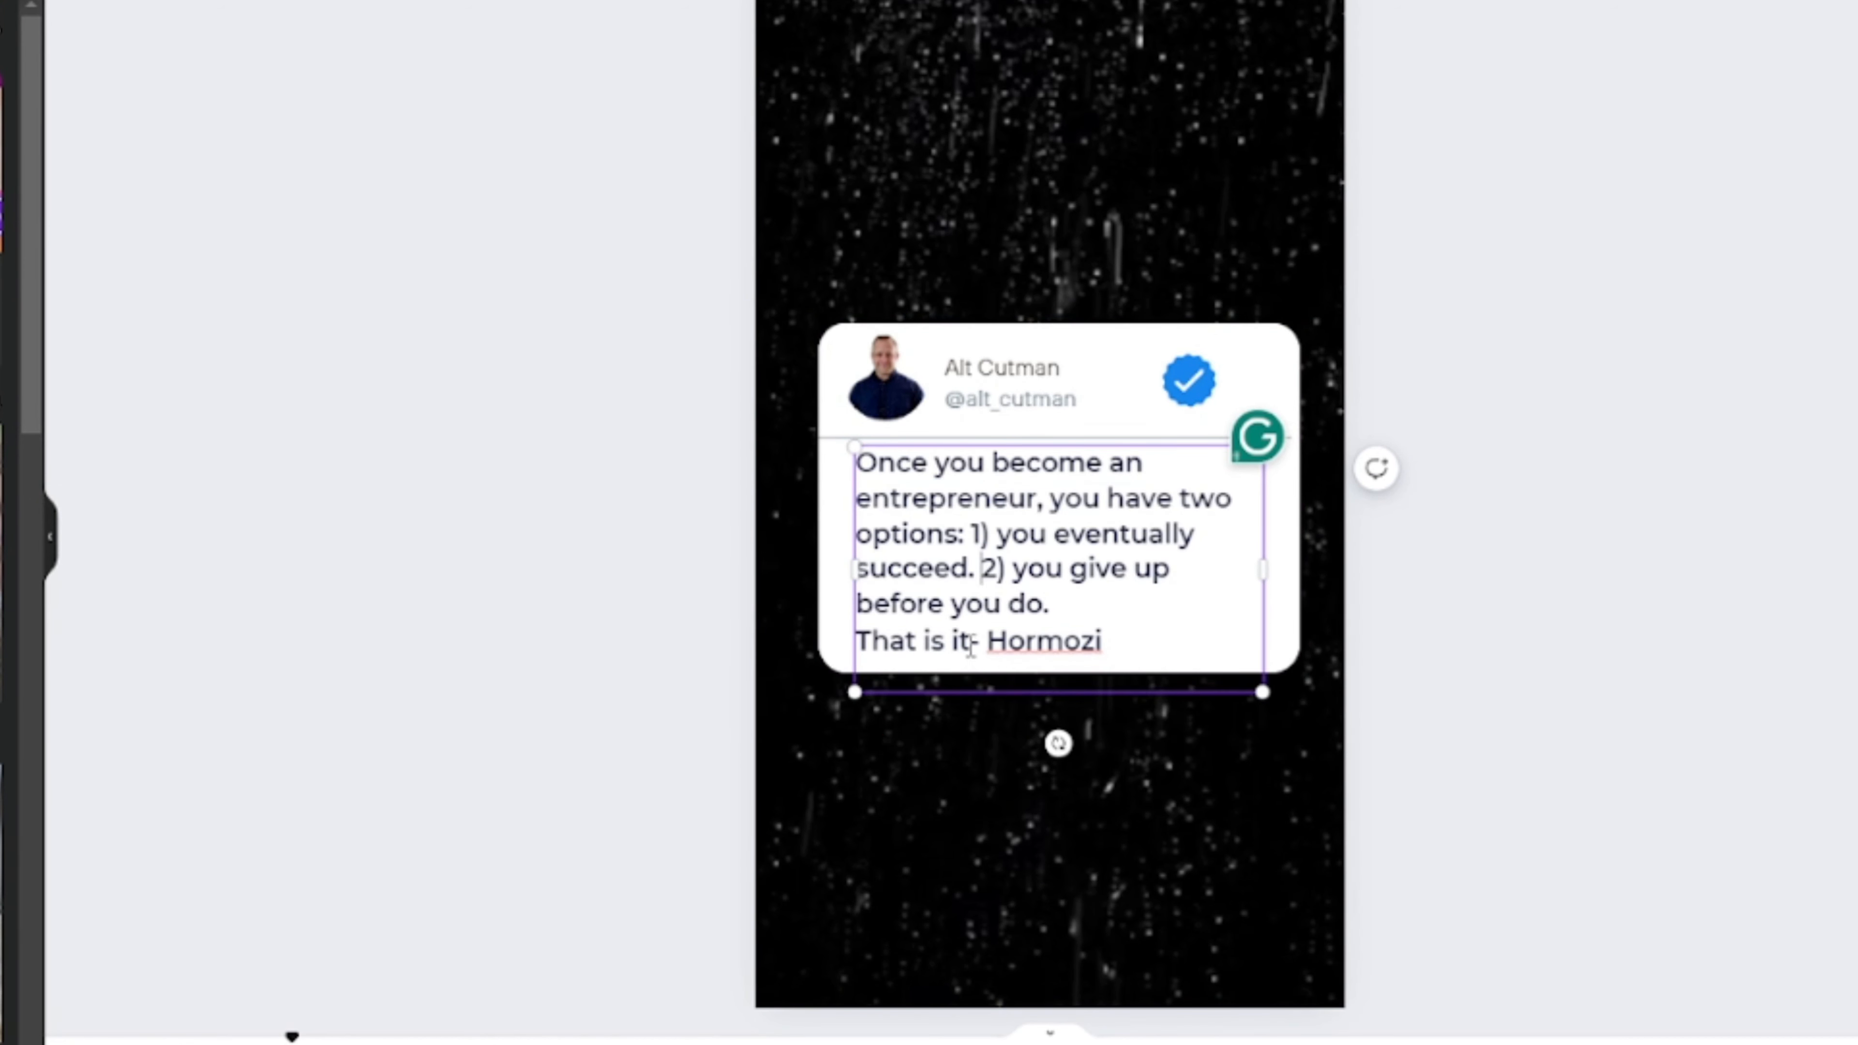
pyautogui.moveTo(972, 646); pyautogui.dragTo(863, 461)
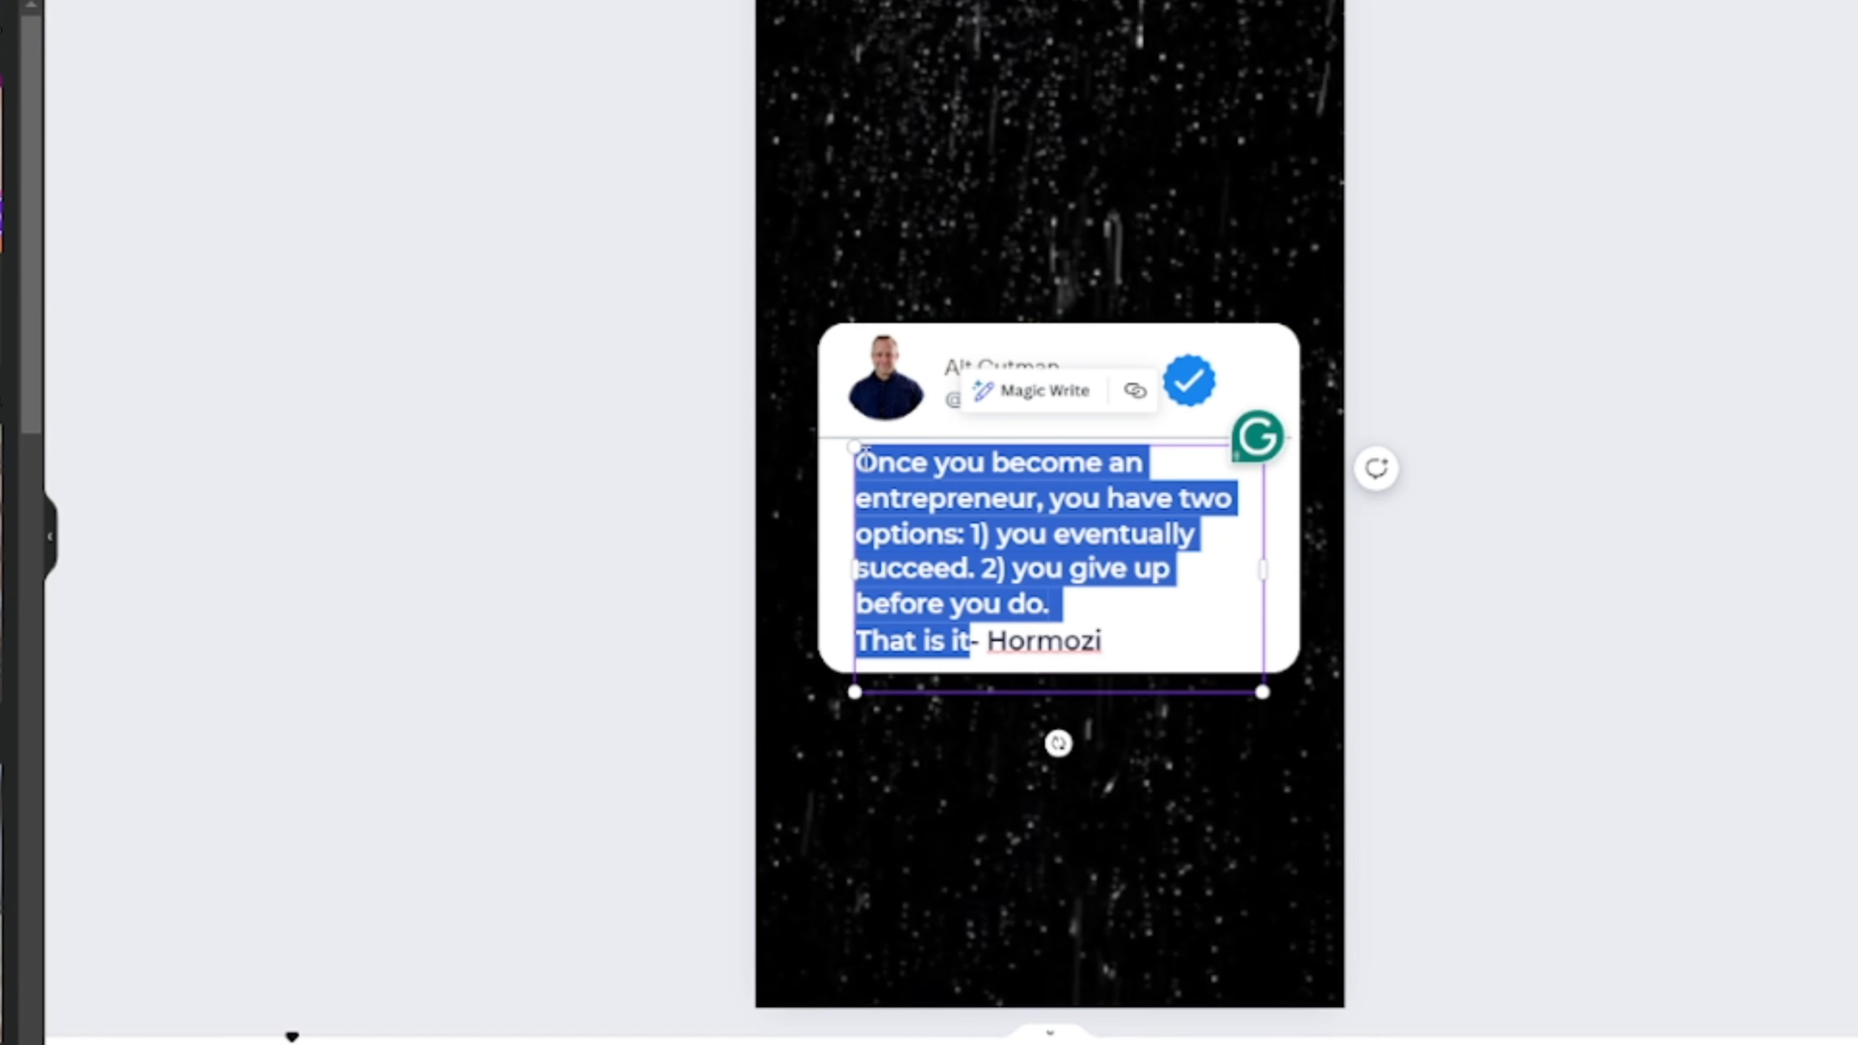
pyautogui.hotkey('ctrl', 'v')
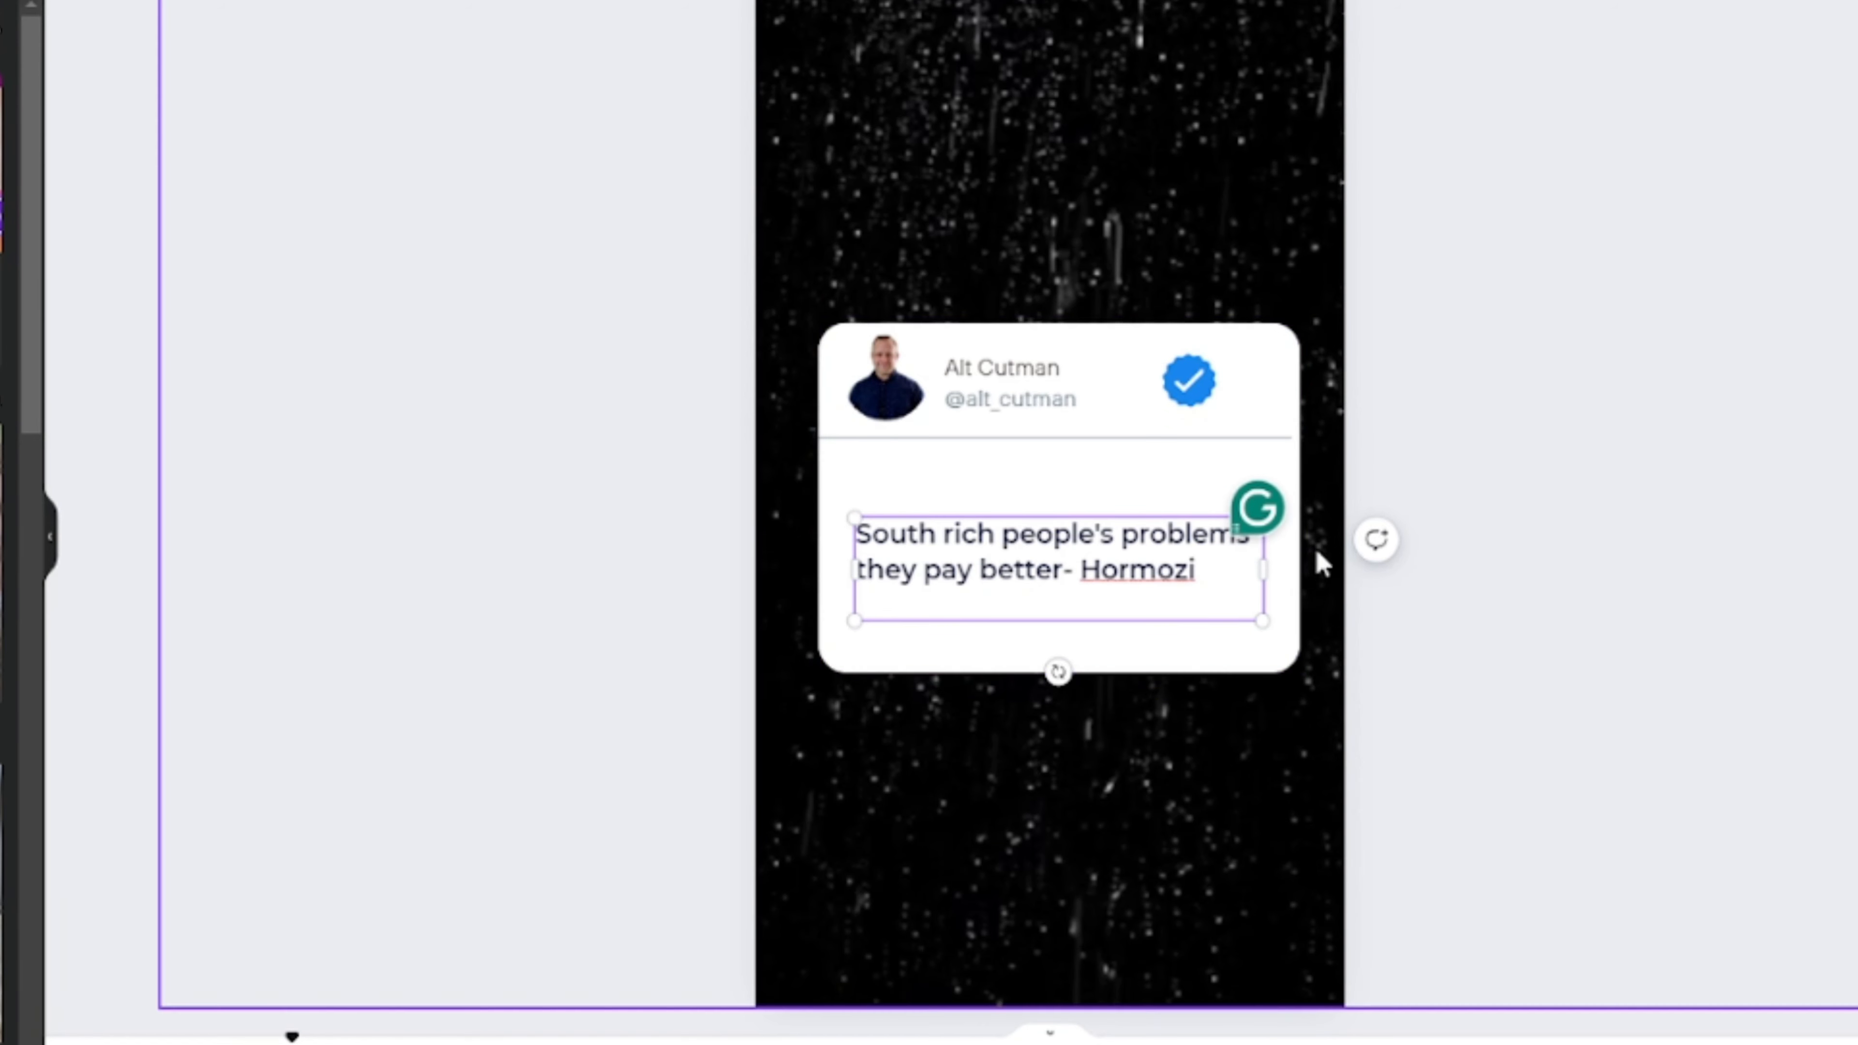
# Step: Move the new quote up beneath the divider line and shorten the white card to end just below the text
pyautogui.click(1054, 440)
pyautogui.moveTo(1050, 545); pyautogui.dragTo(1059, 472)
pyautogui.click(1004, 653)
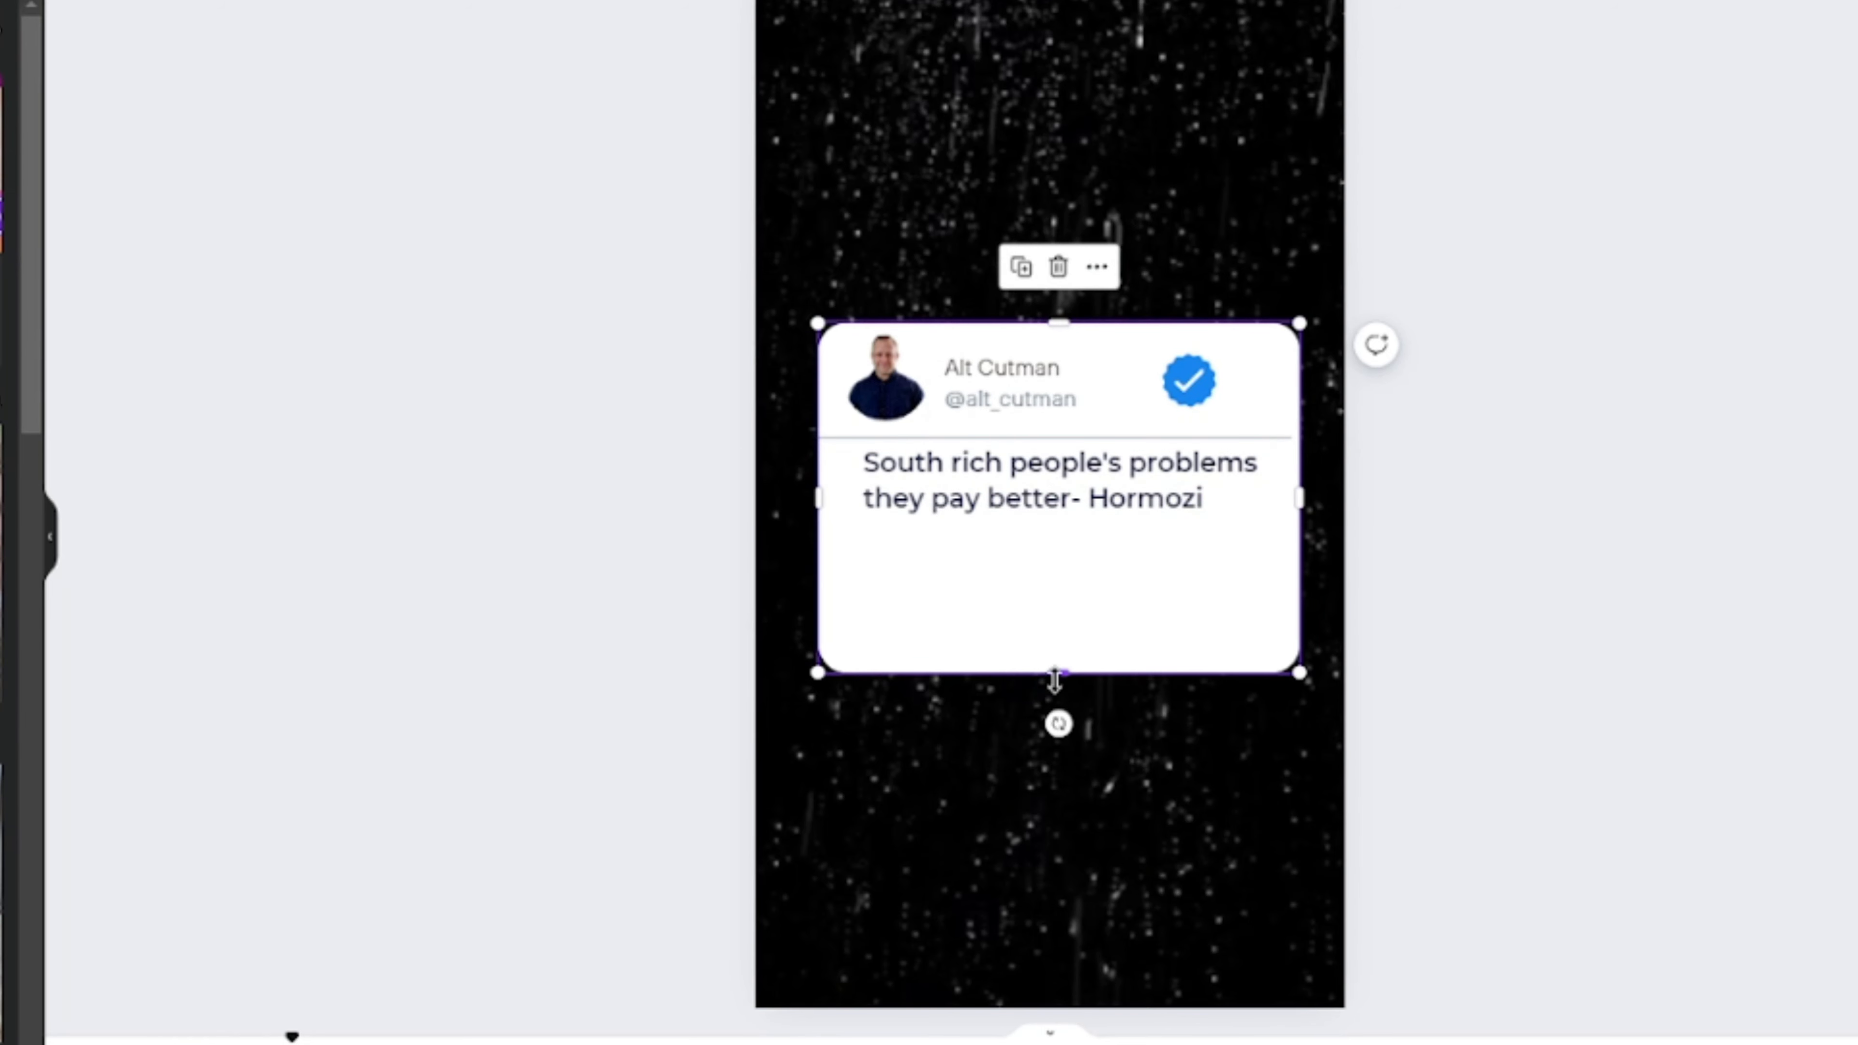
pyautogui.moveTo(1054, 680); pyautogui.dragTo(1041, 545)
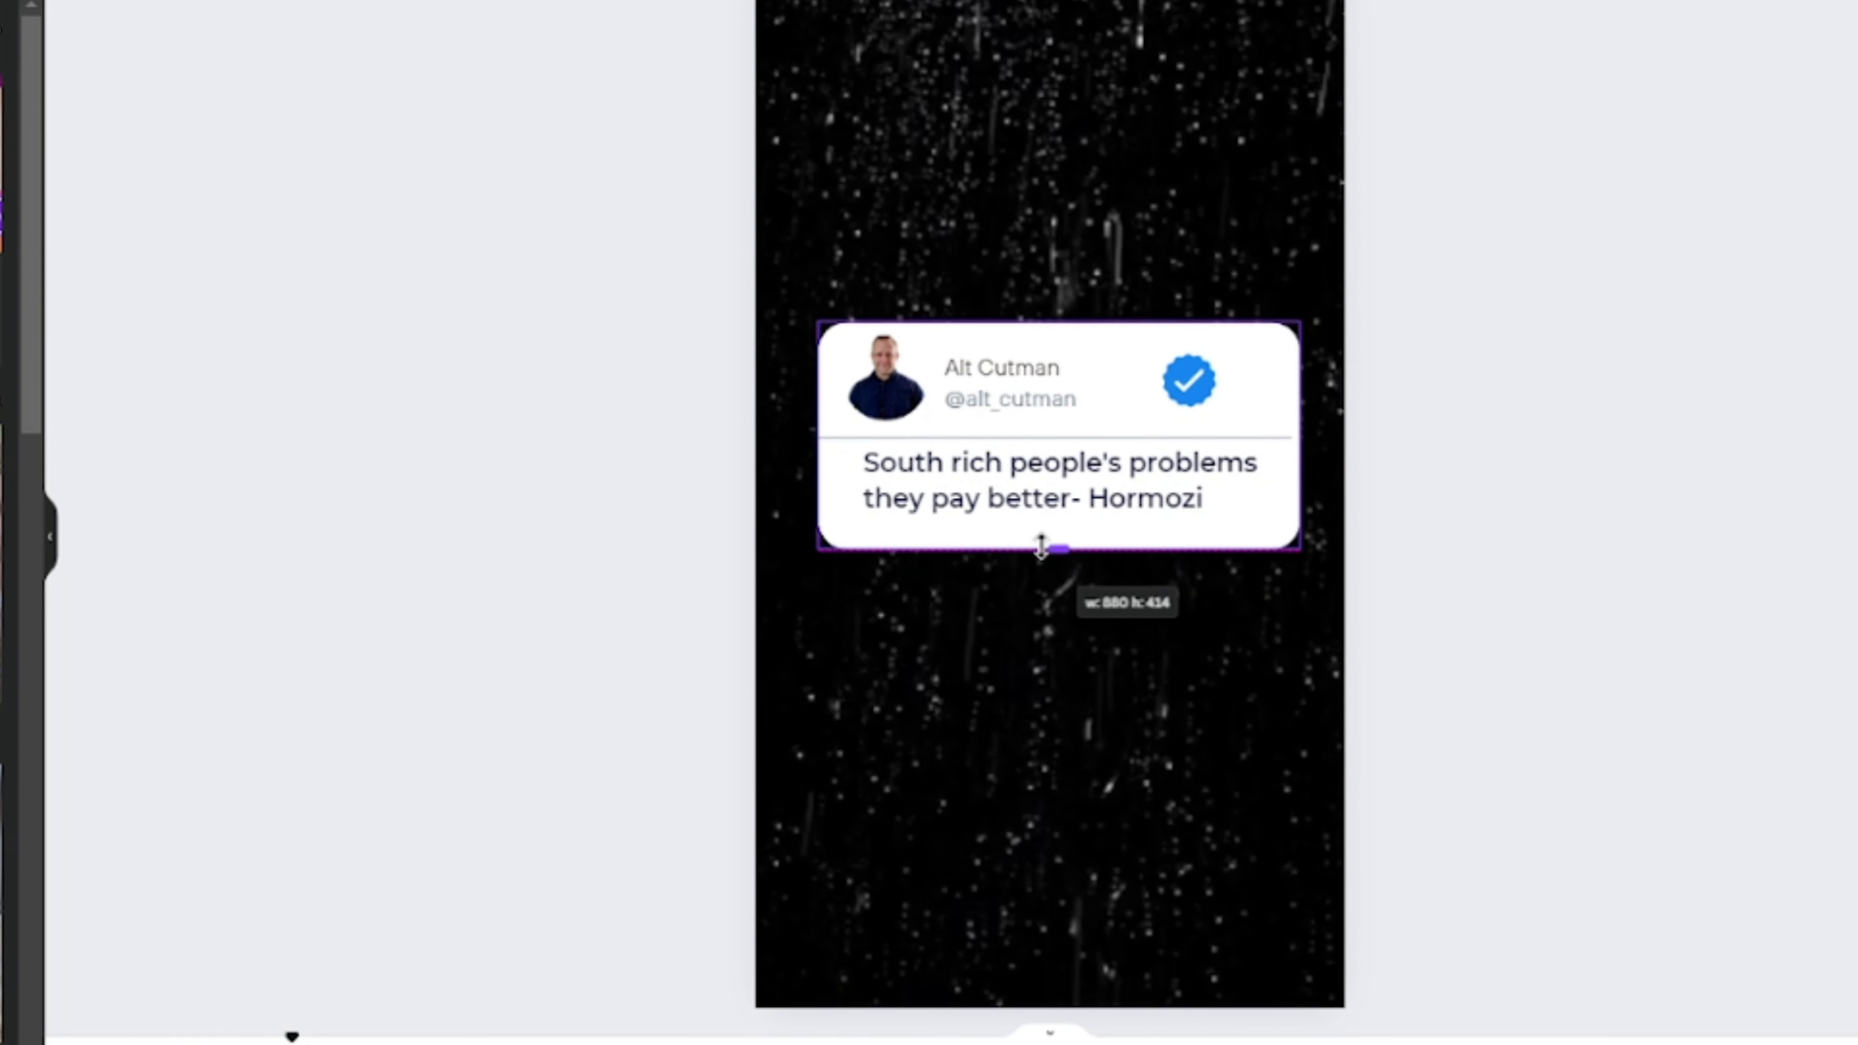
pyautogui.click(332, 540)
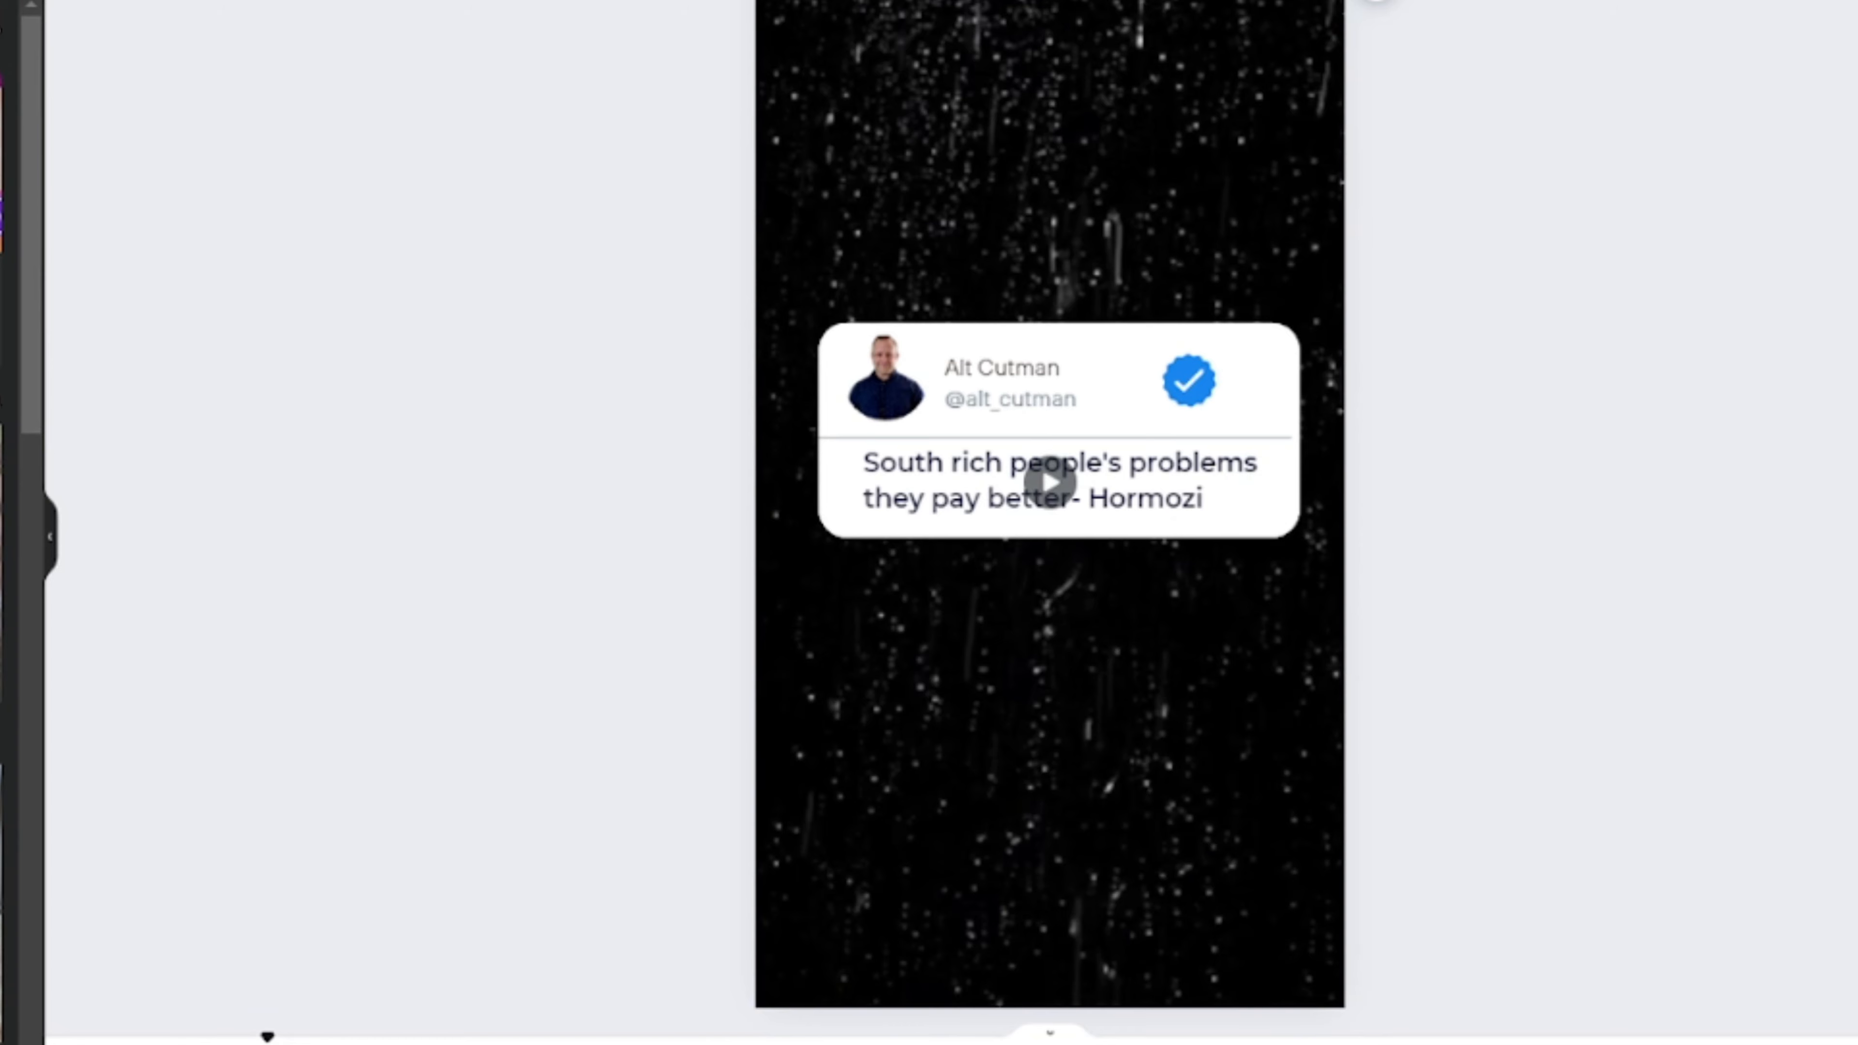
pyautogui.click(171, 26)
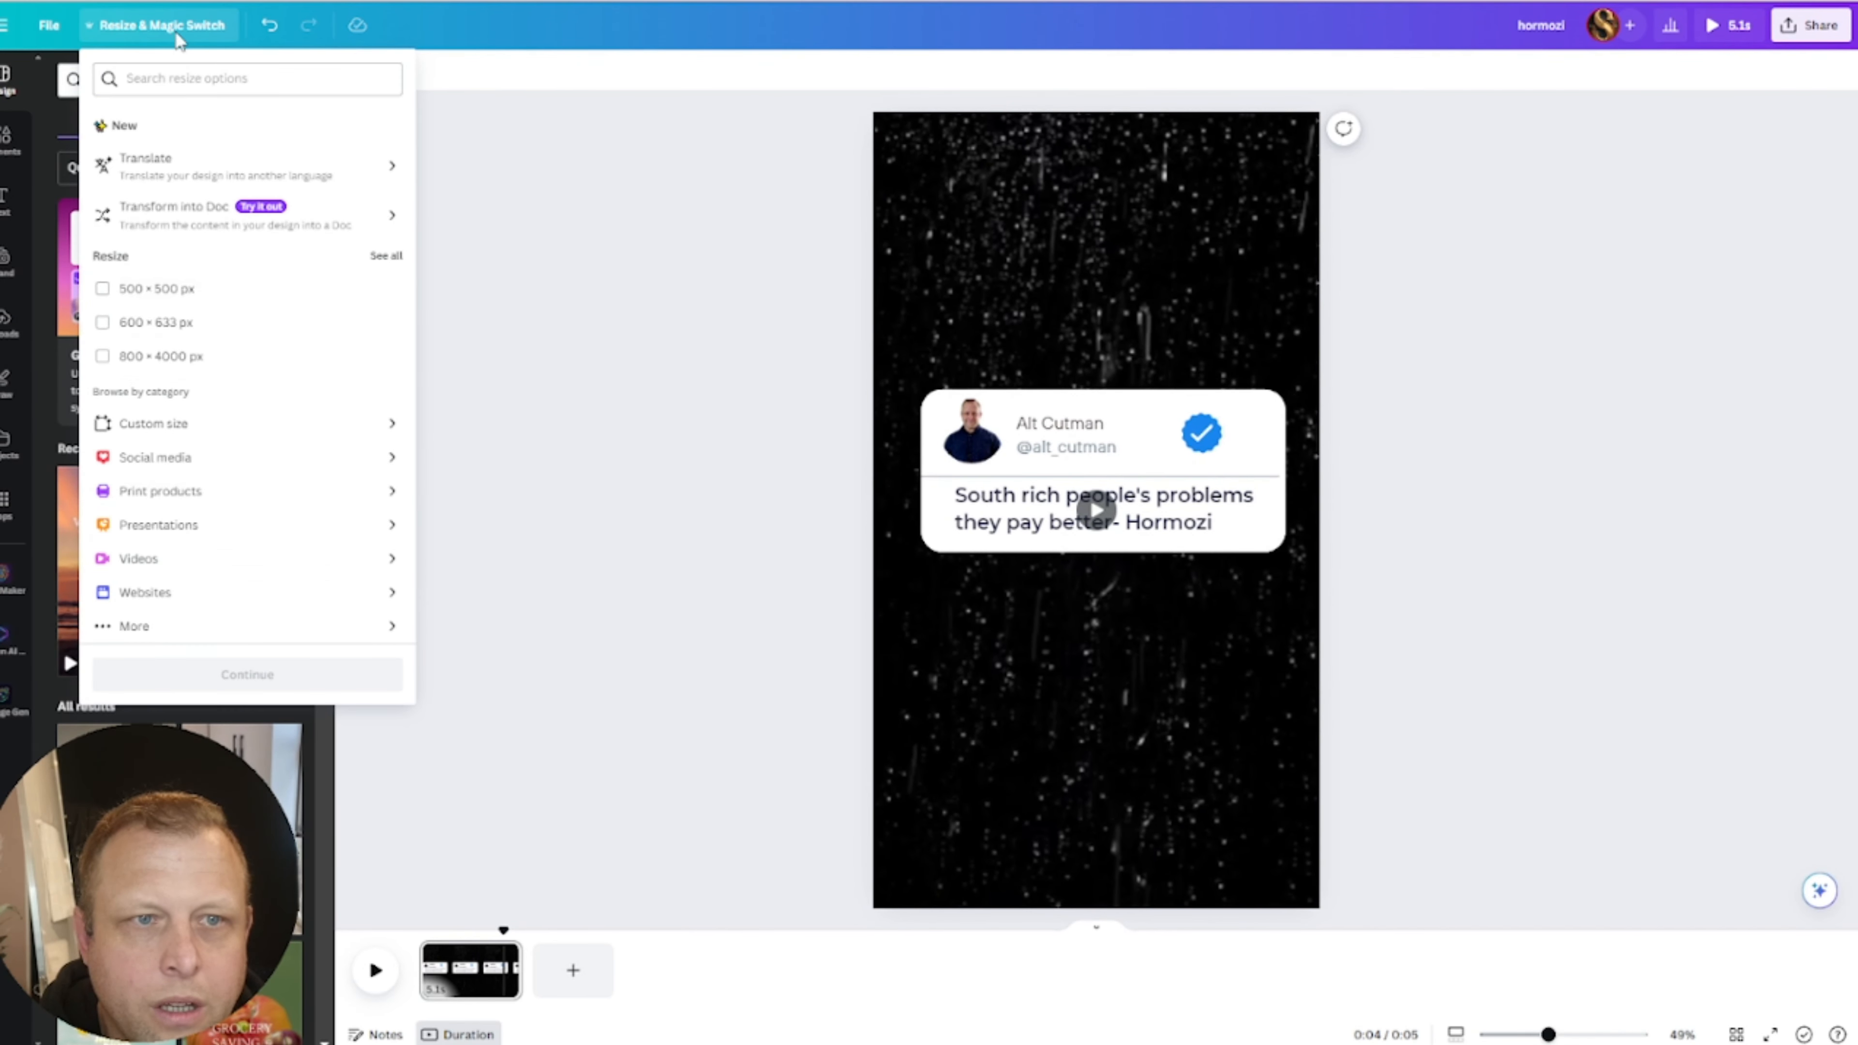
pyautogui.click(47, 26)
pyautogui.click(49, 26)
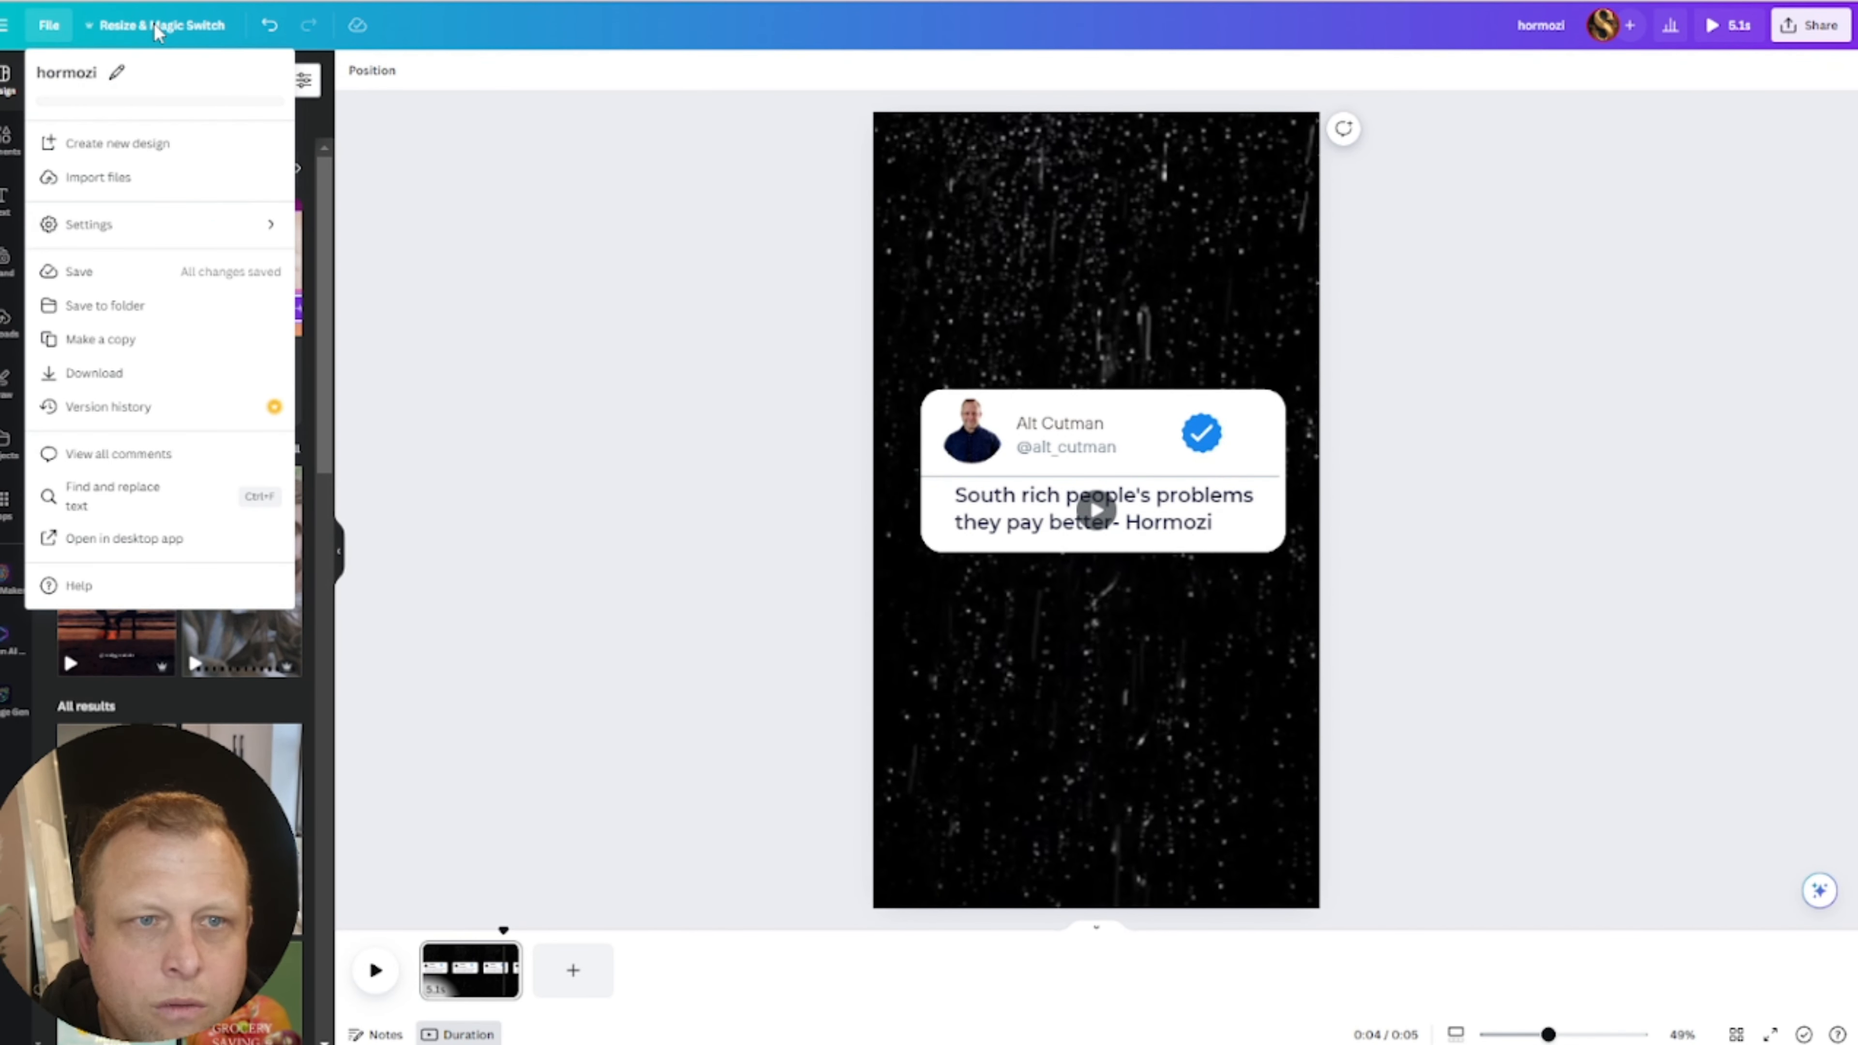
pyautogui.click(156, 26)
pyautogui.click(155, 26)
pyautogui.click(785, 86)
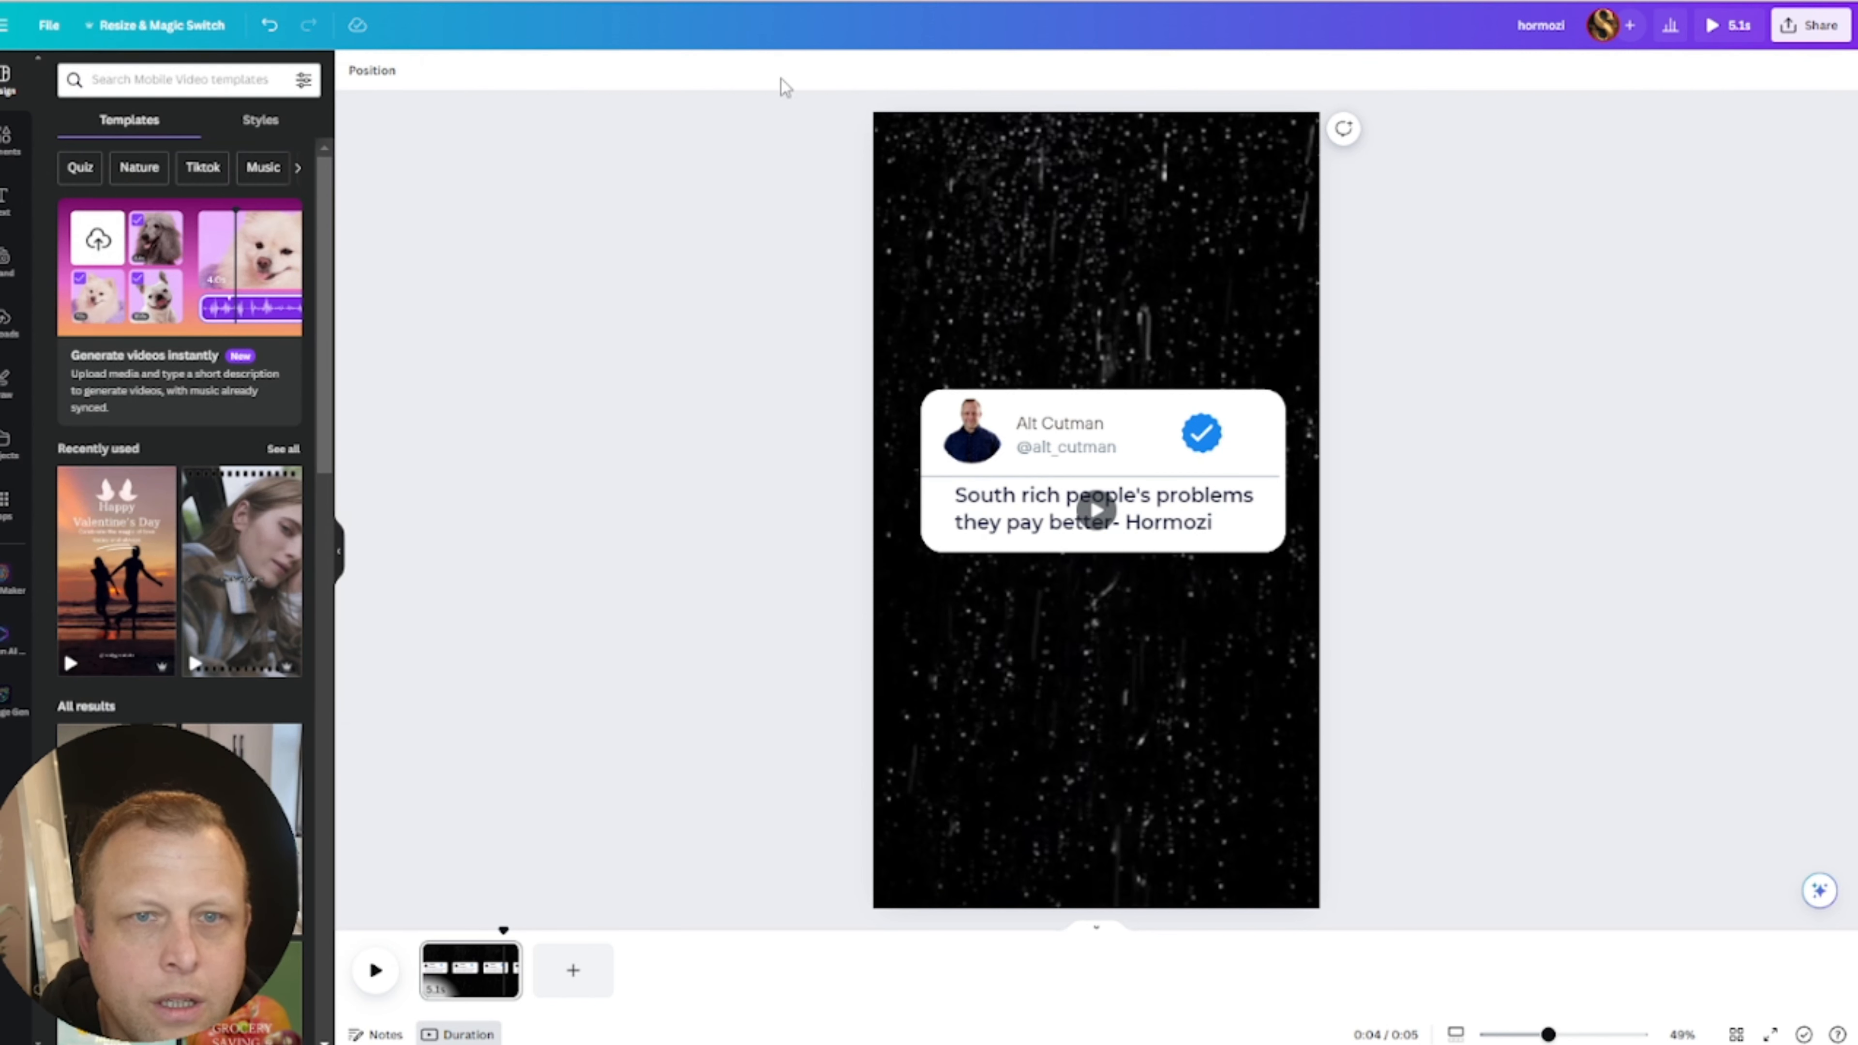
# Step: Download the finished Hormozi quote design as an MP4 video at 1080p (HD) quality
pyautogui.click(1812, 28)
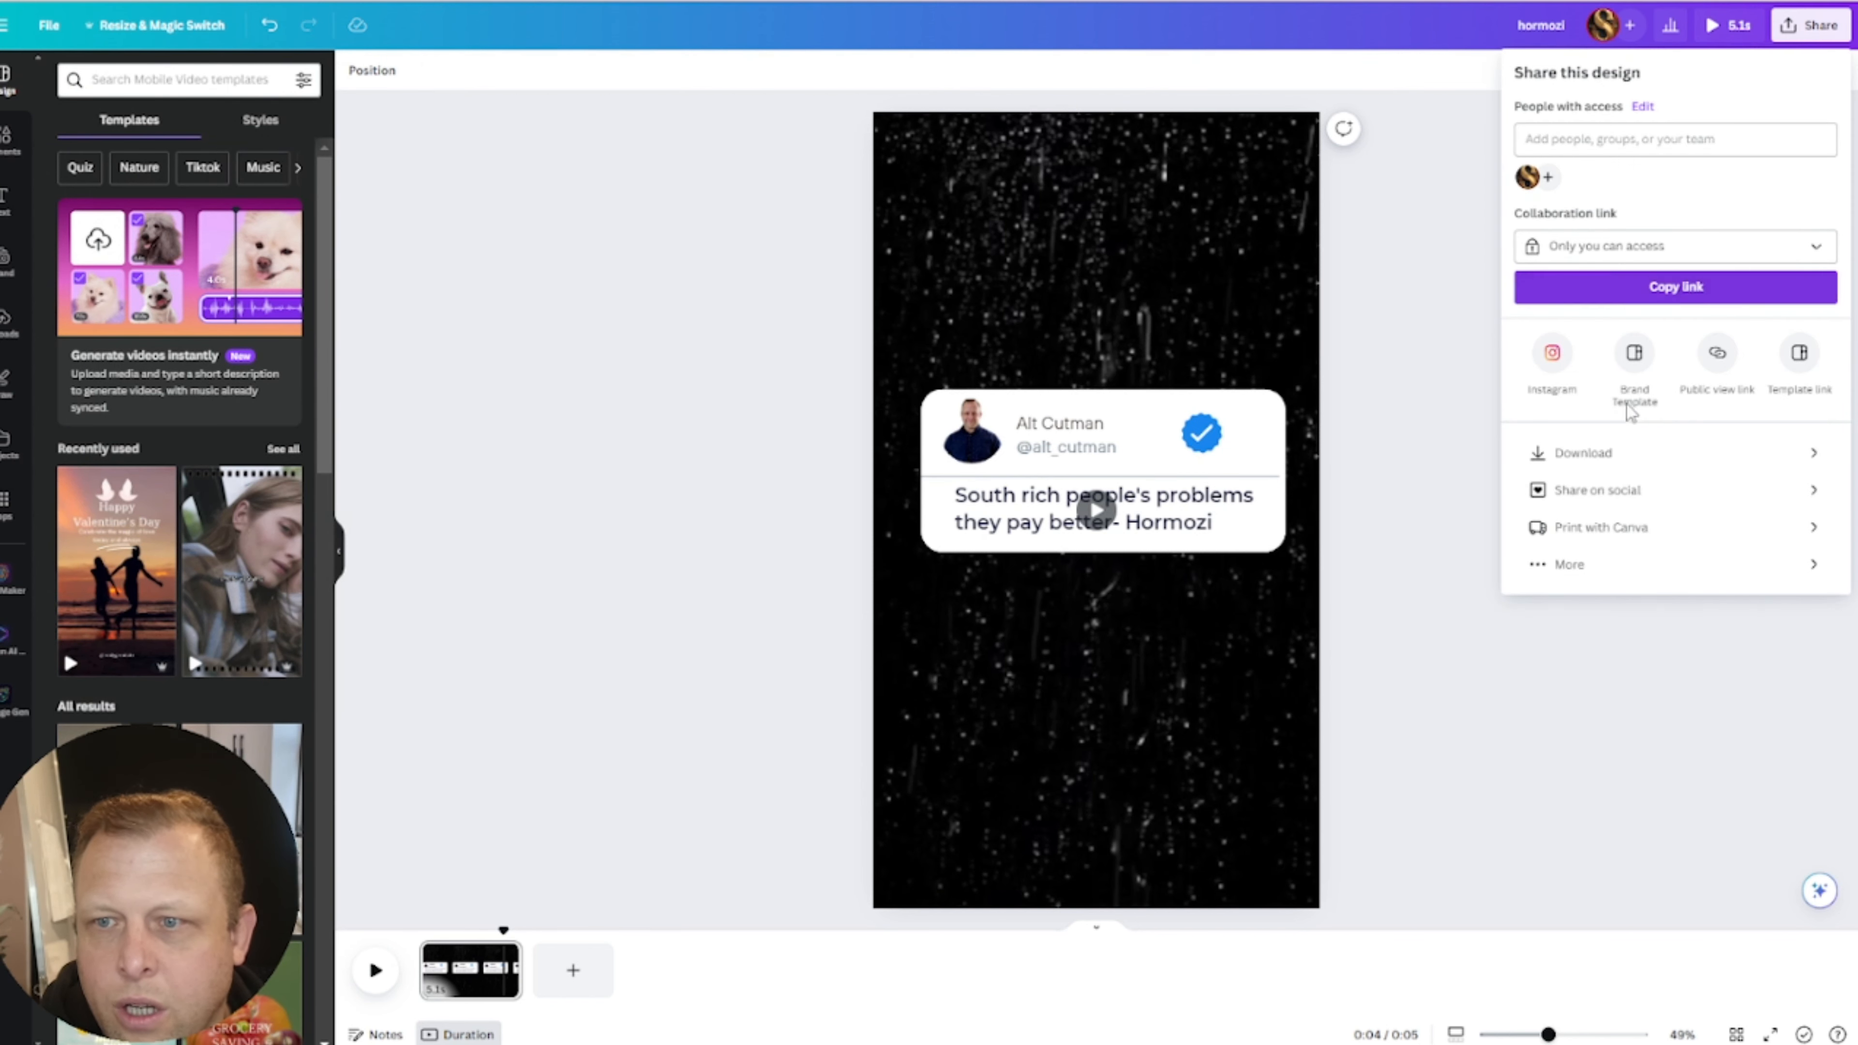
pyautogui.click(1587, 454)
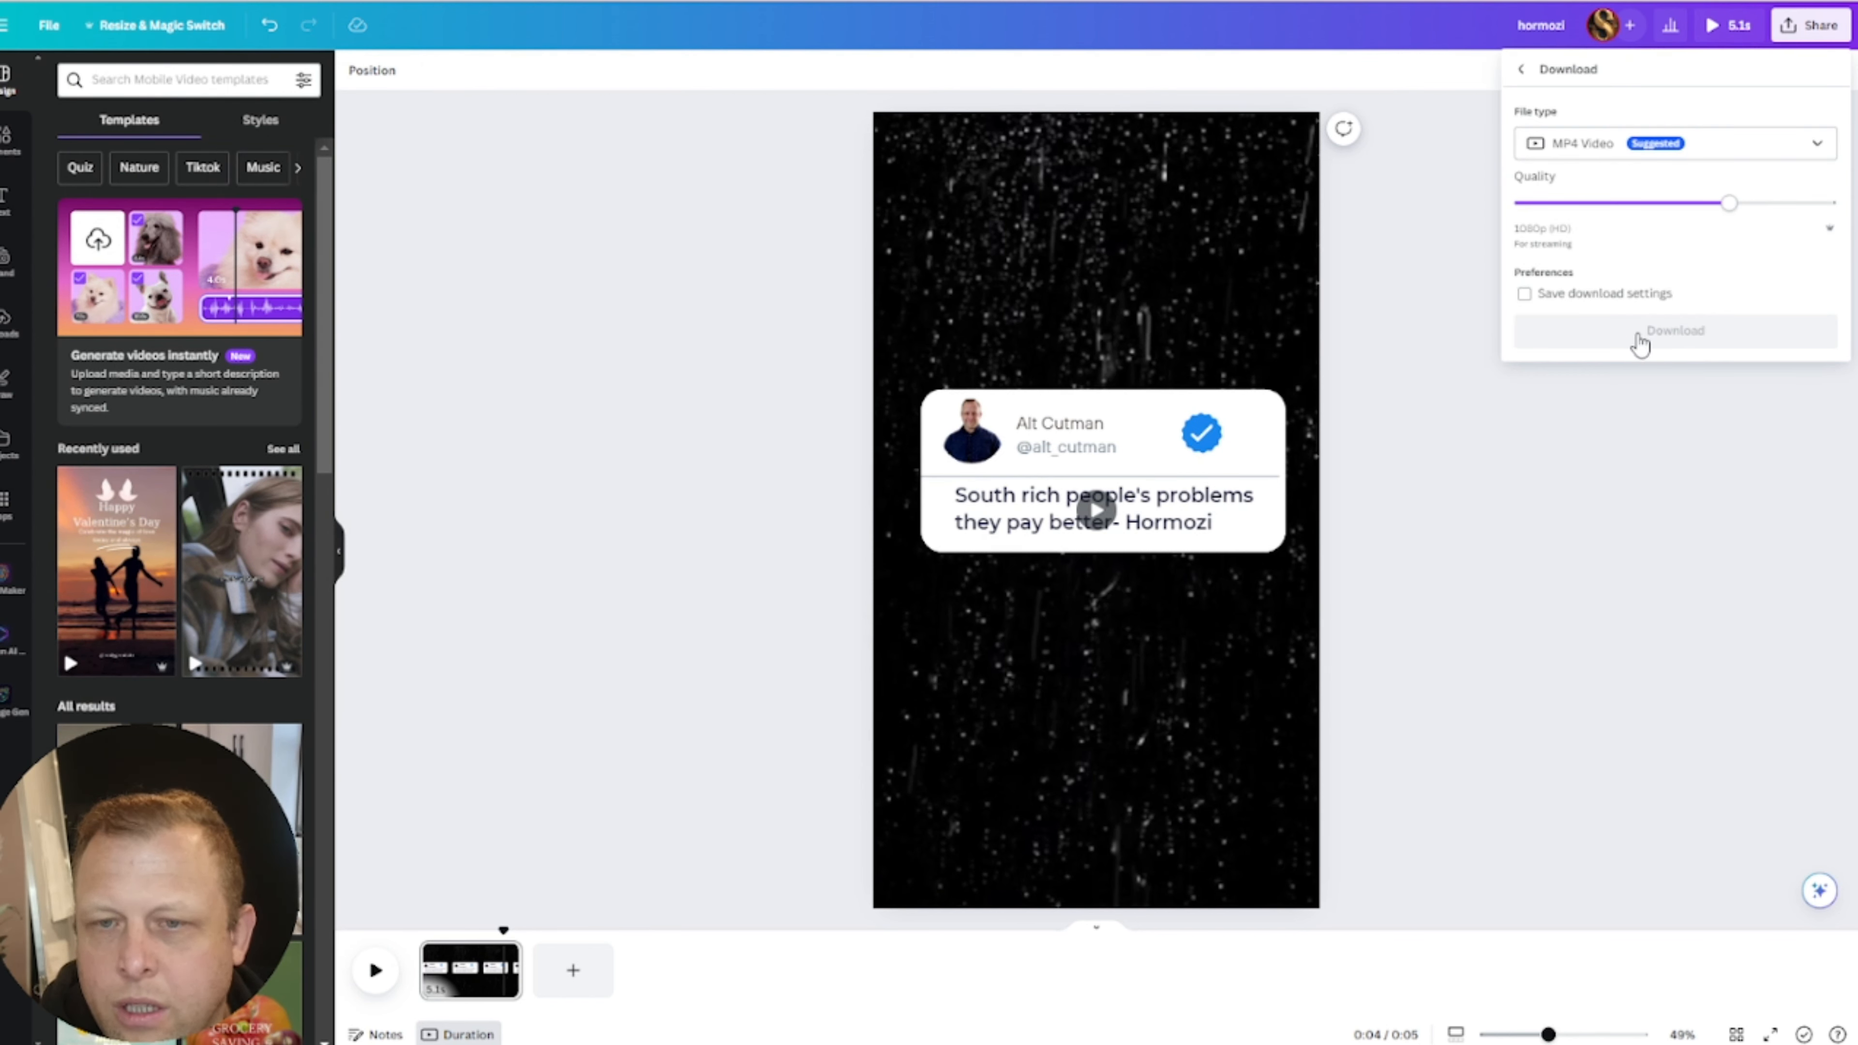
pyautogui.click(1642, 344)
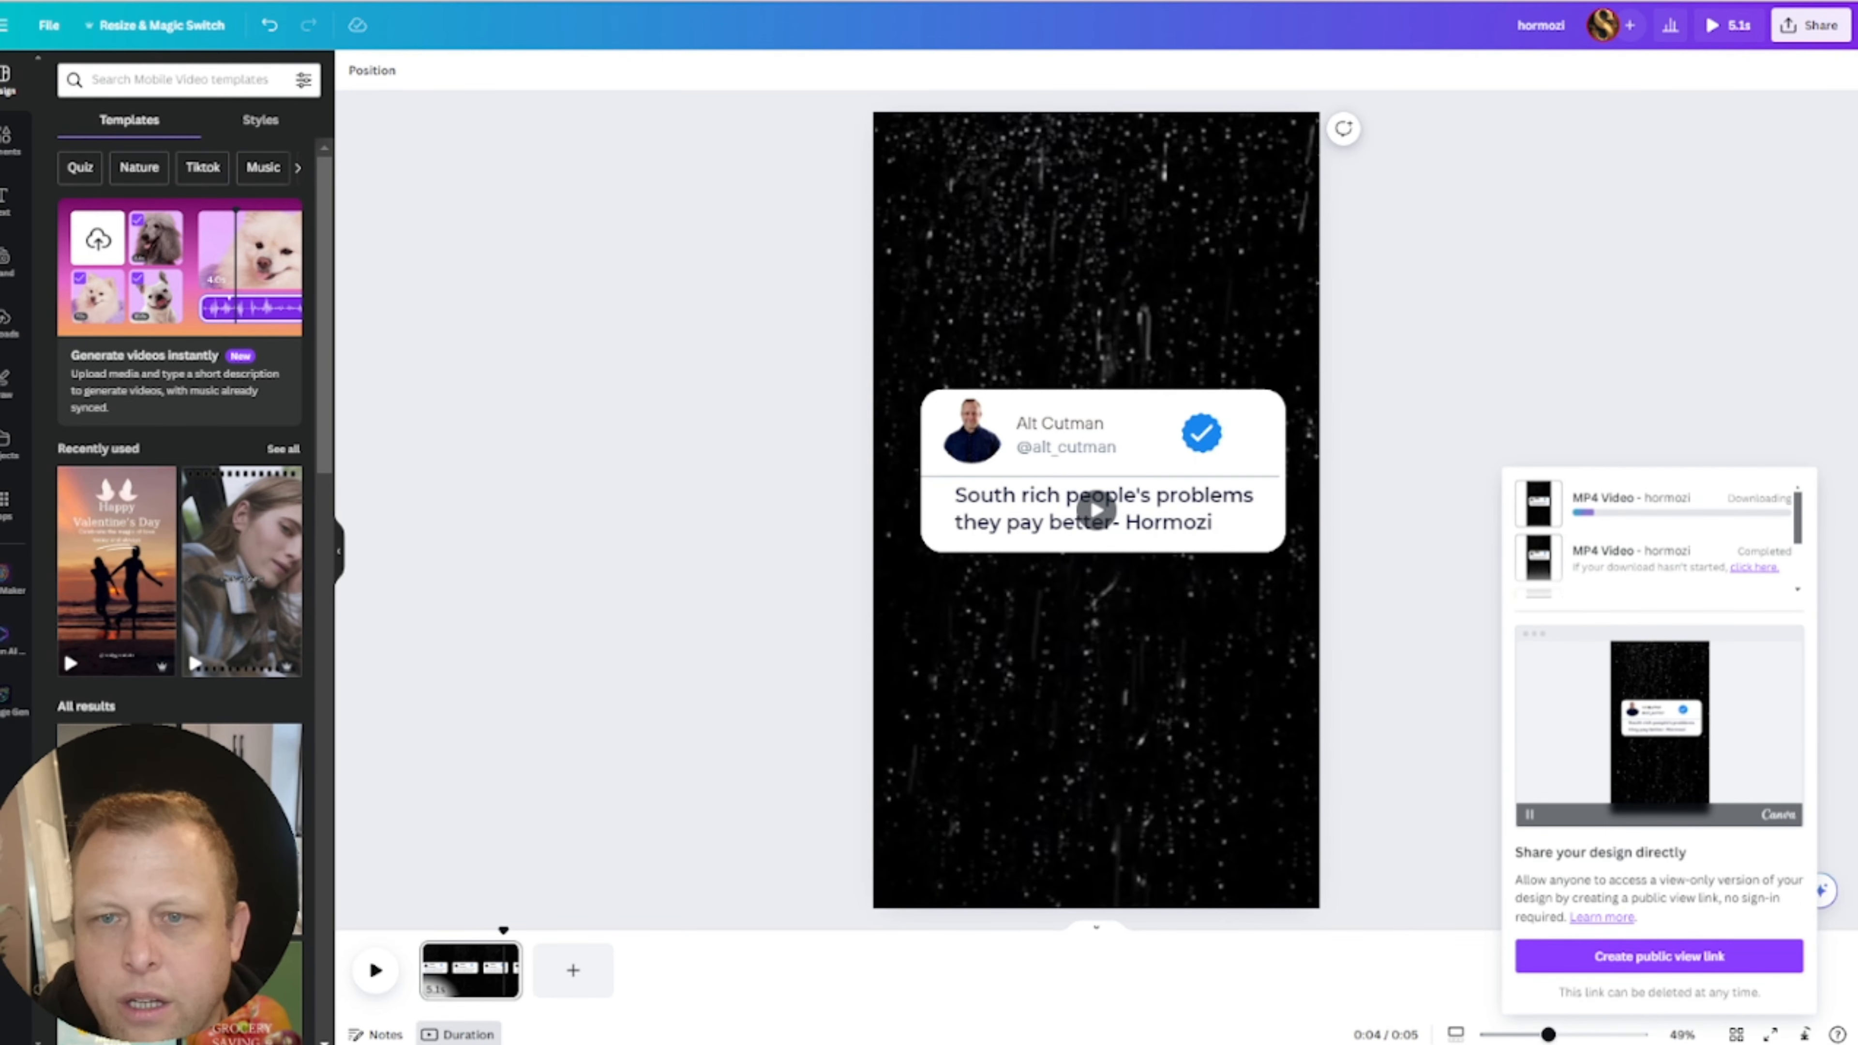
# Step: Switch to Meta Business Suite, enlarge its window to full size, and start creating a new reel
pyautogui.press('super+Down')
pyautogui.press('super+Down')
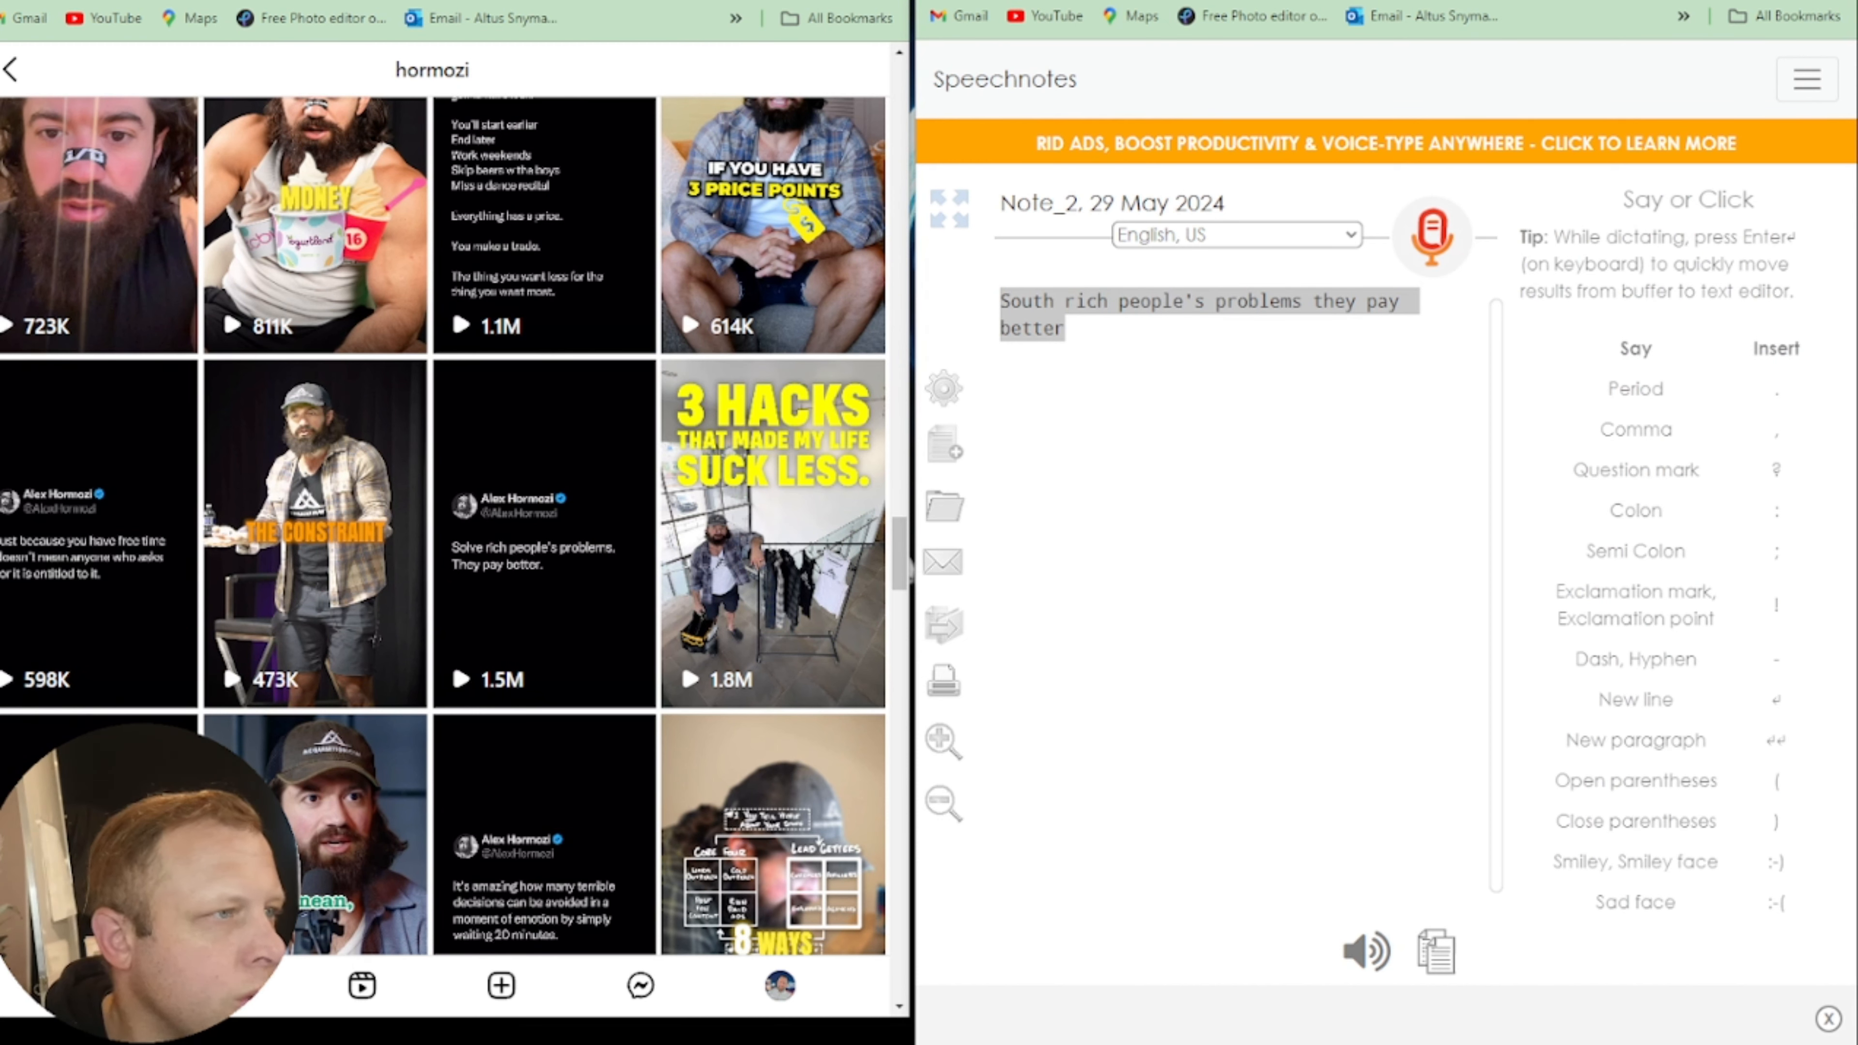
pyautogui.moveTo(0, 44); pyautogui.dragTo(1126, 1)
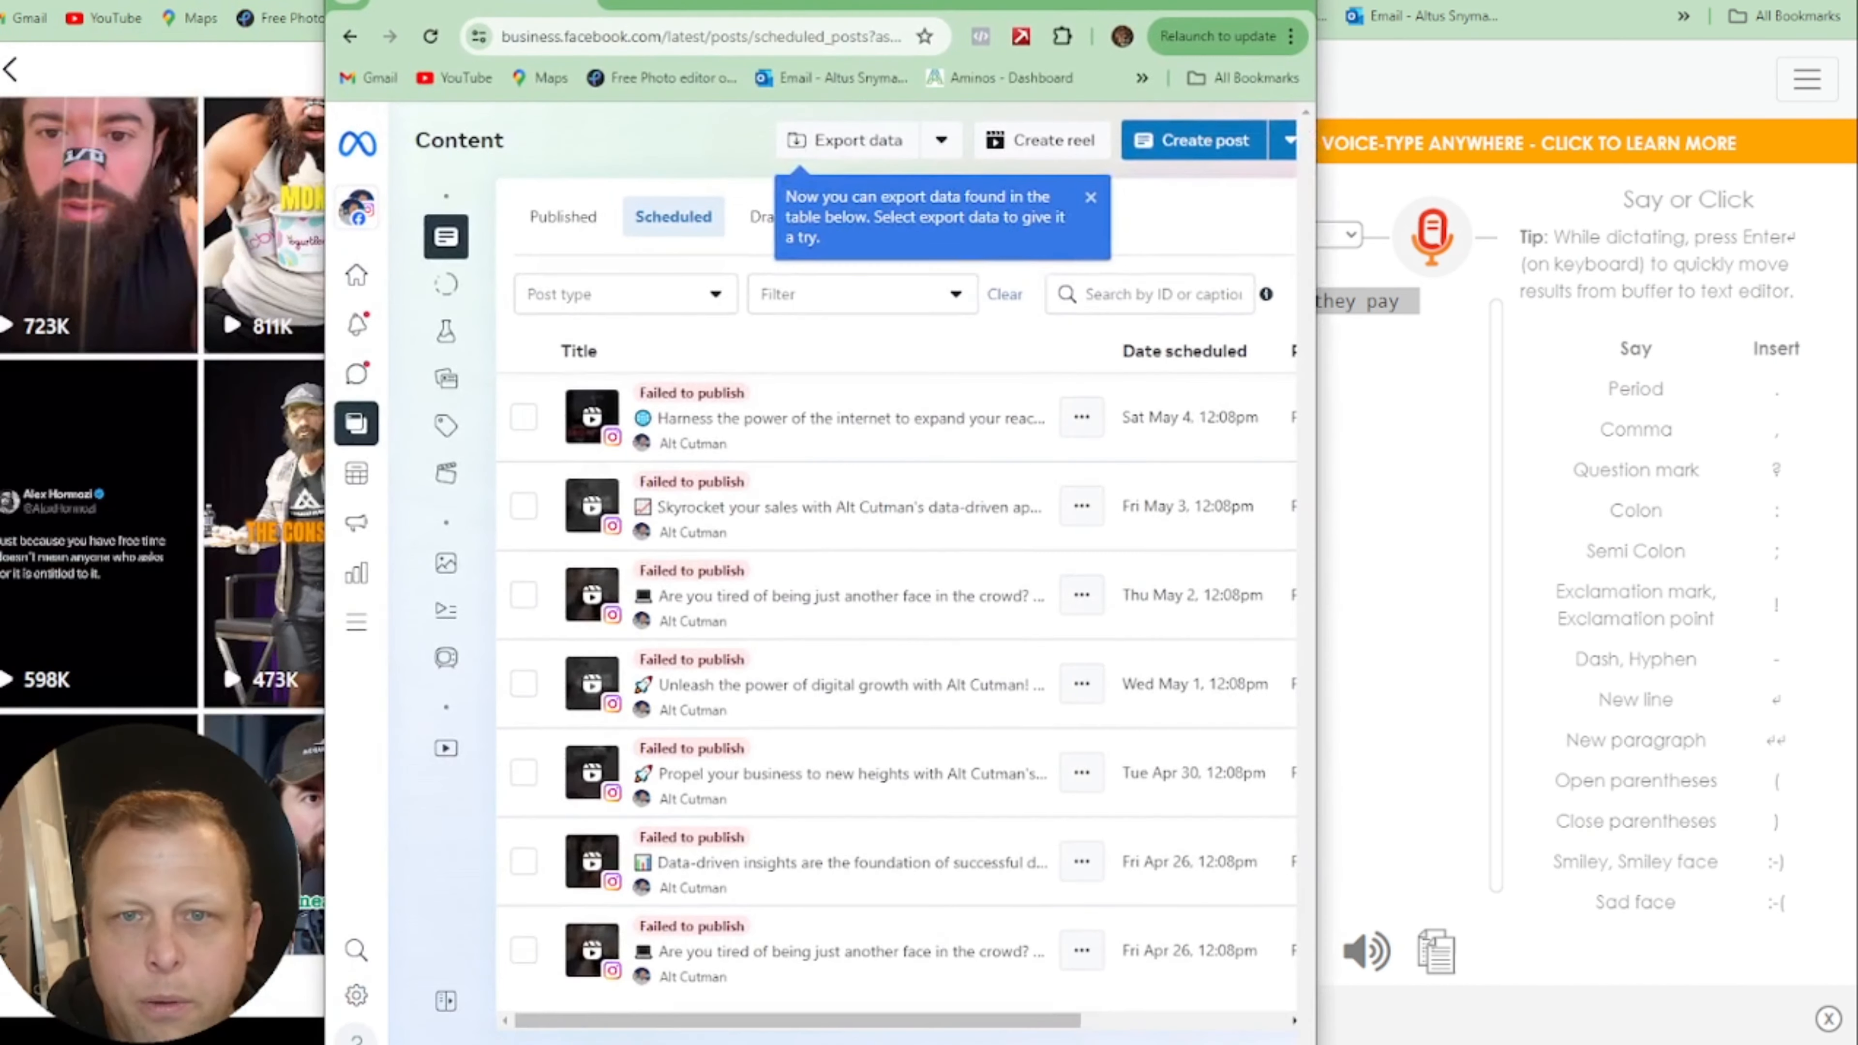
pyautogui.click(1238, 4)
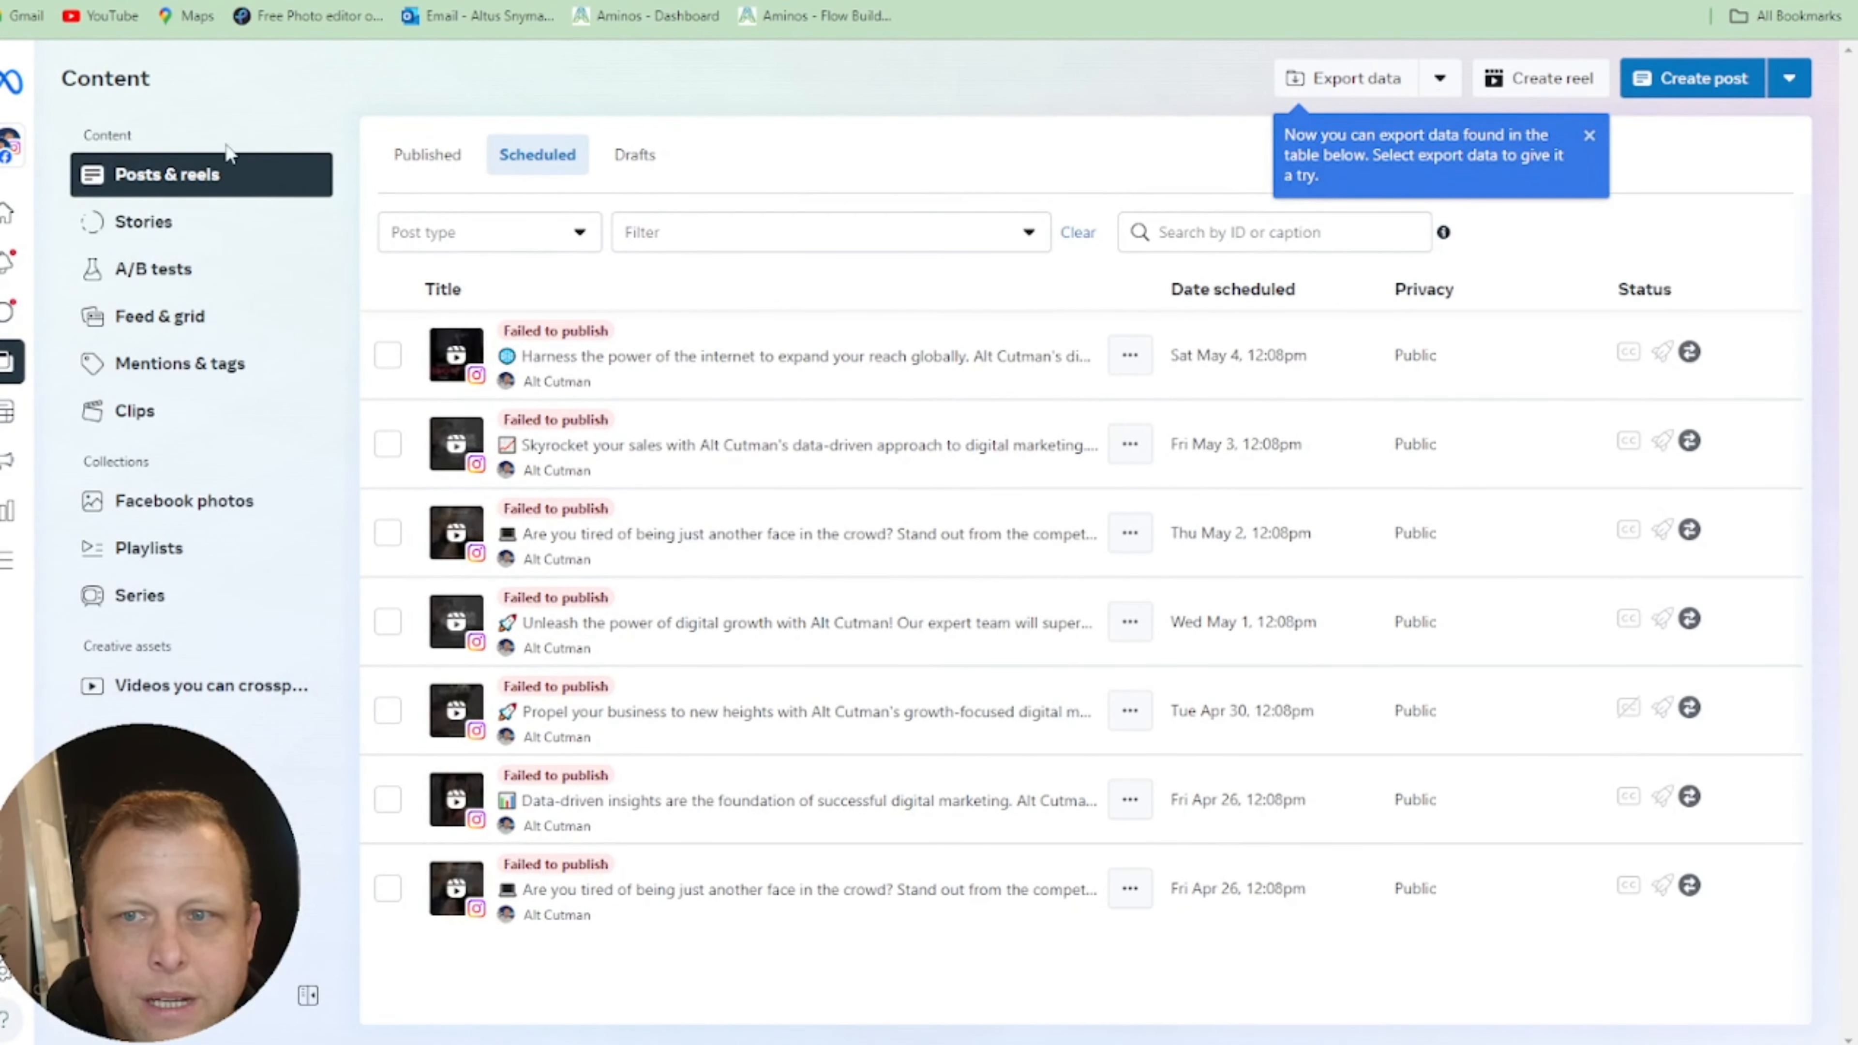
pyautogui.click(1541, 77)
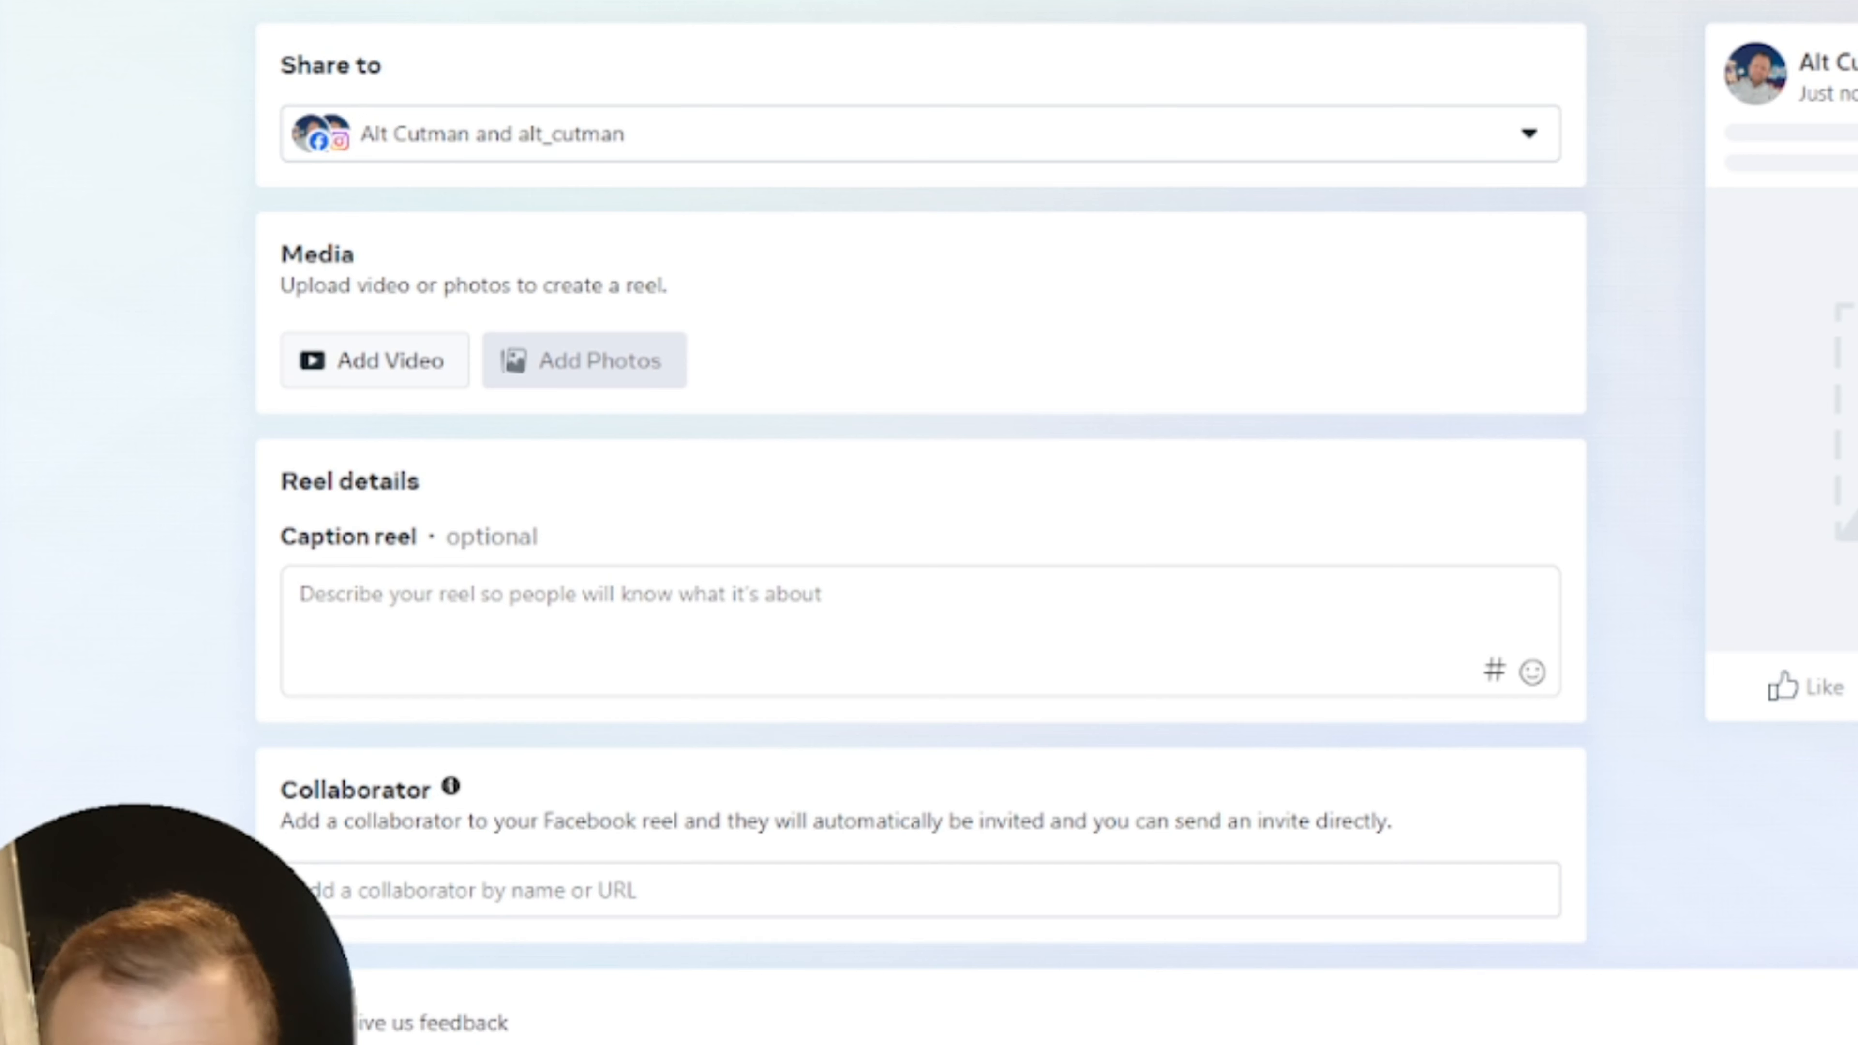
# Step: Caption the reel "South rich people's problems they pay better- Hormozi" followed by 🔥🤑 and #alexhormozi #WealthyClients #HighEndSolutions #LuxuryBusiness #EntrepreneurLife
pyautogui.click(618, 618)
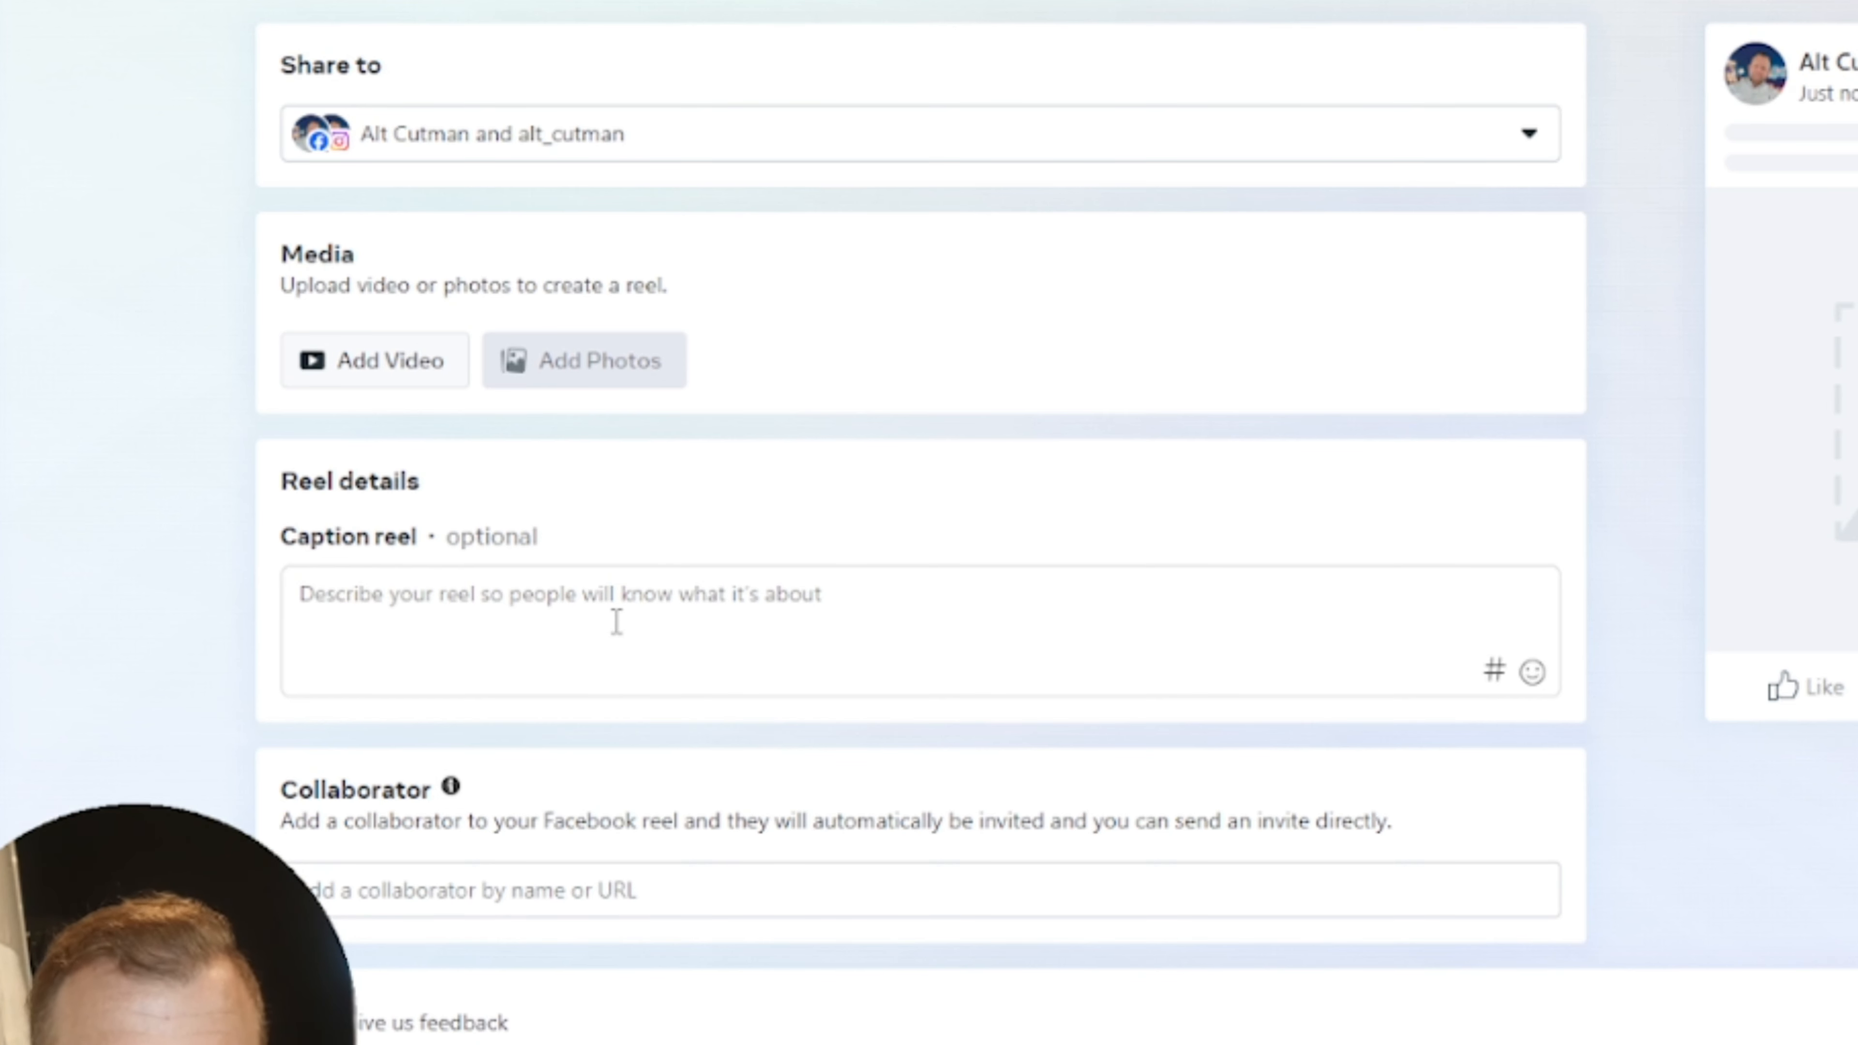
pyautogui.write("South rich people's problems they pay better- Hormozi")
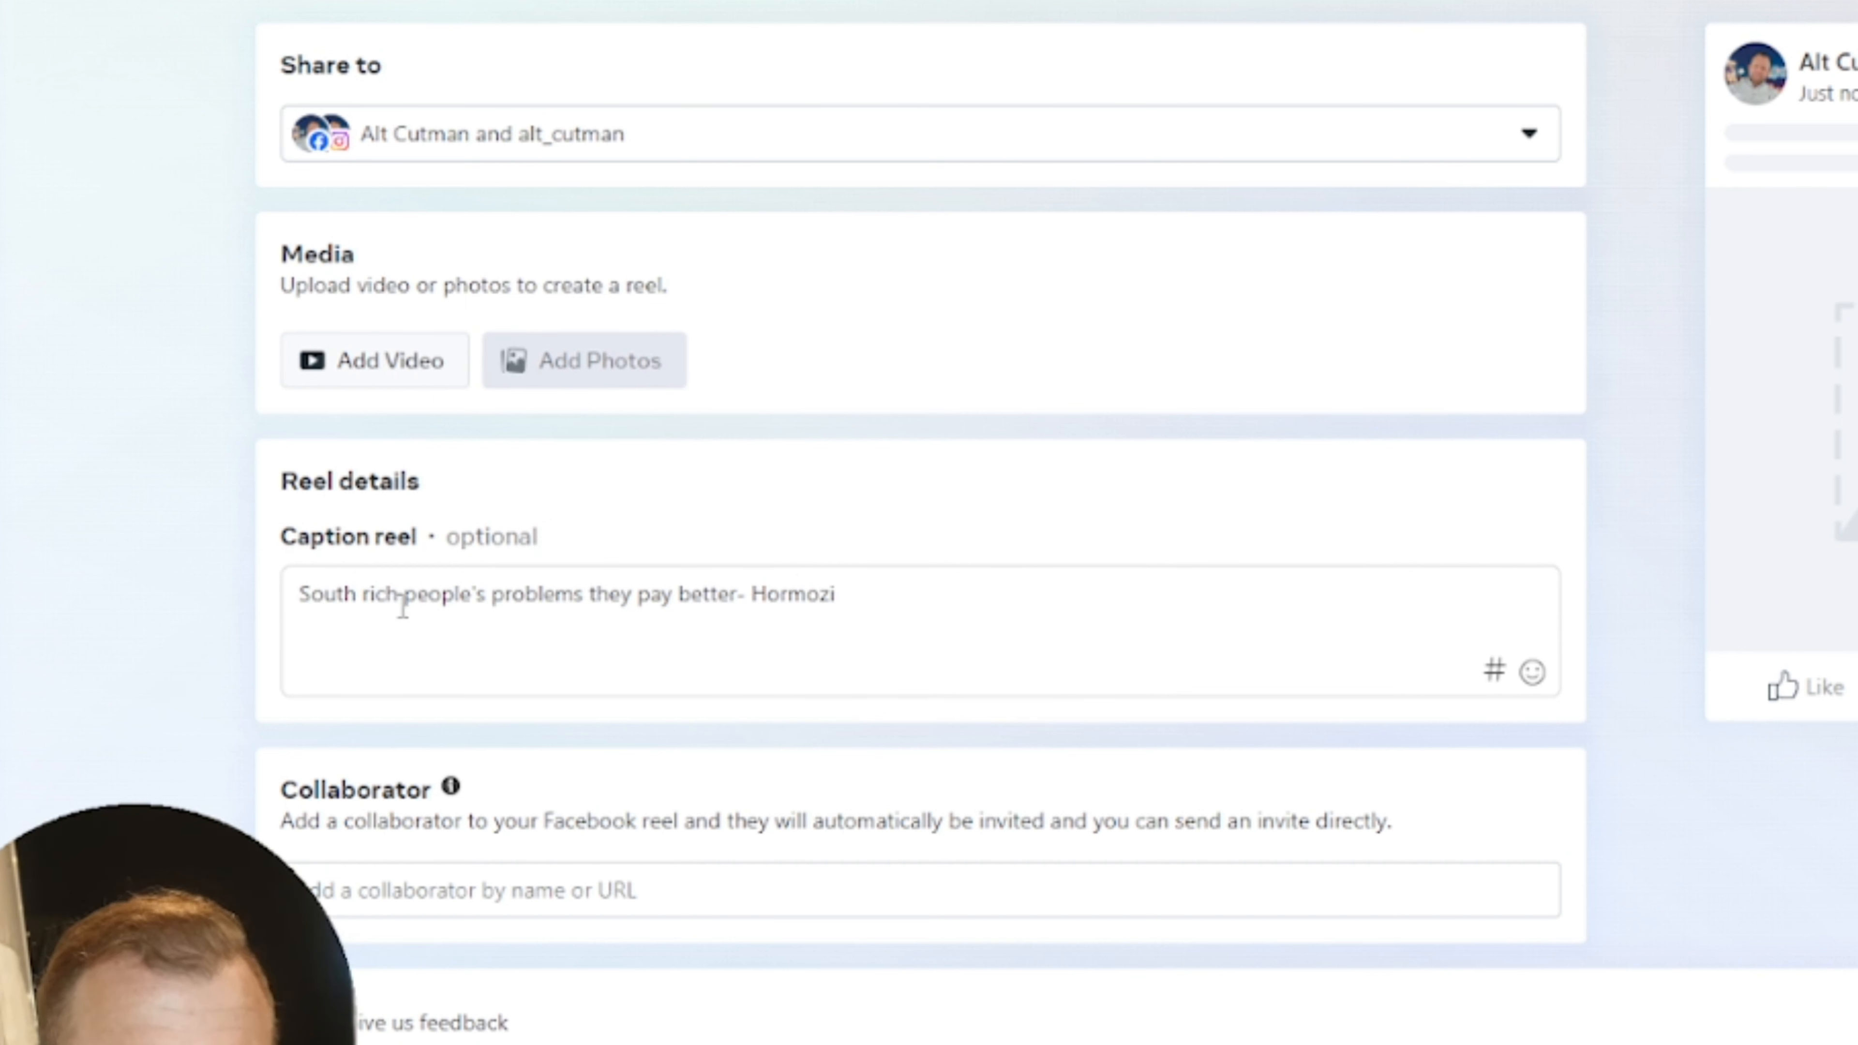
pyautogui.write('🔥 🤑 #alexhormozi #WealthyClients #HighEndSolutions #LuxuryBusiness #EntrepreneurLife')
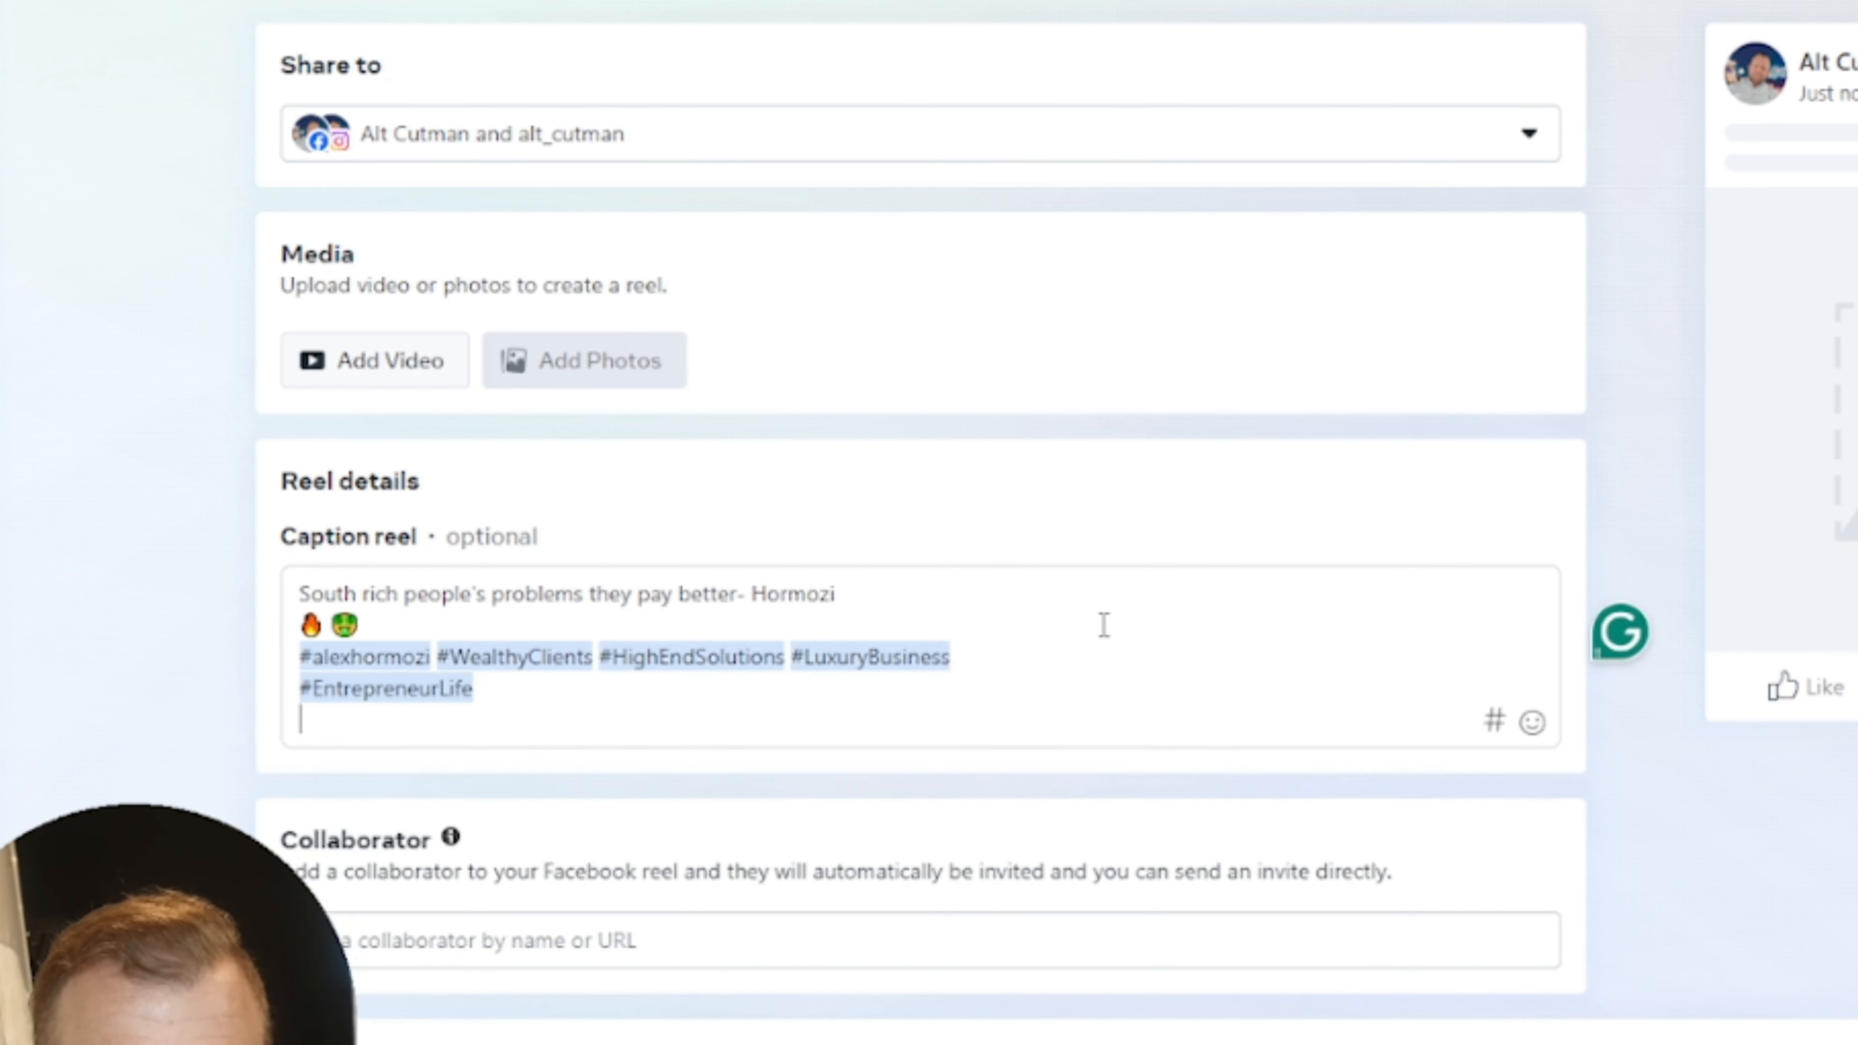
# Step: Add the video hormozi (10).mp4 to the reel and continue through the Edit stage to the Share stage without adding audio
pyautogui.click(366, 377)
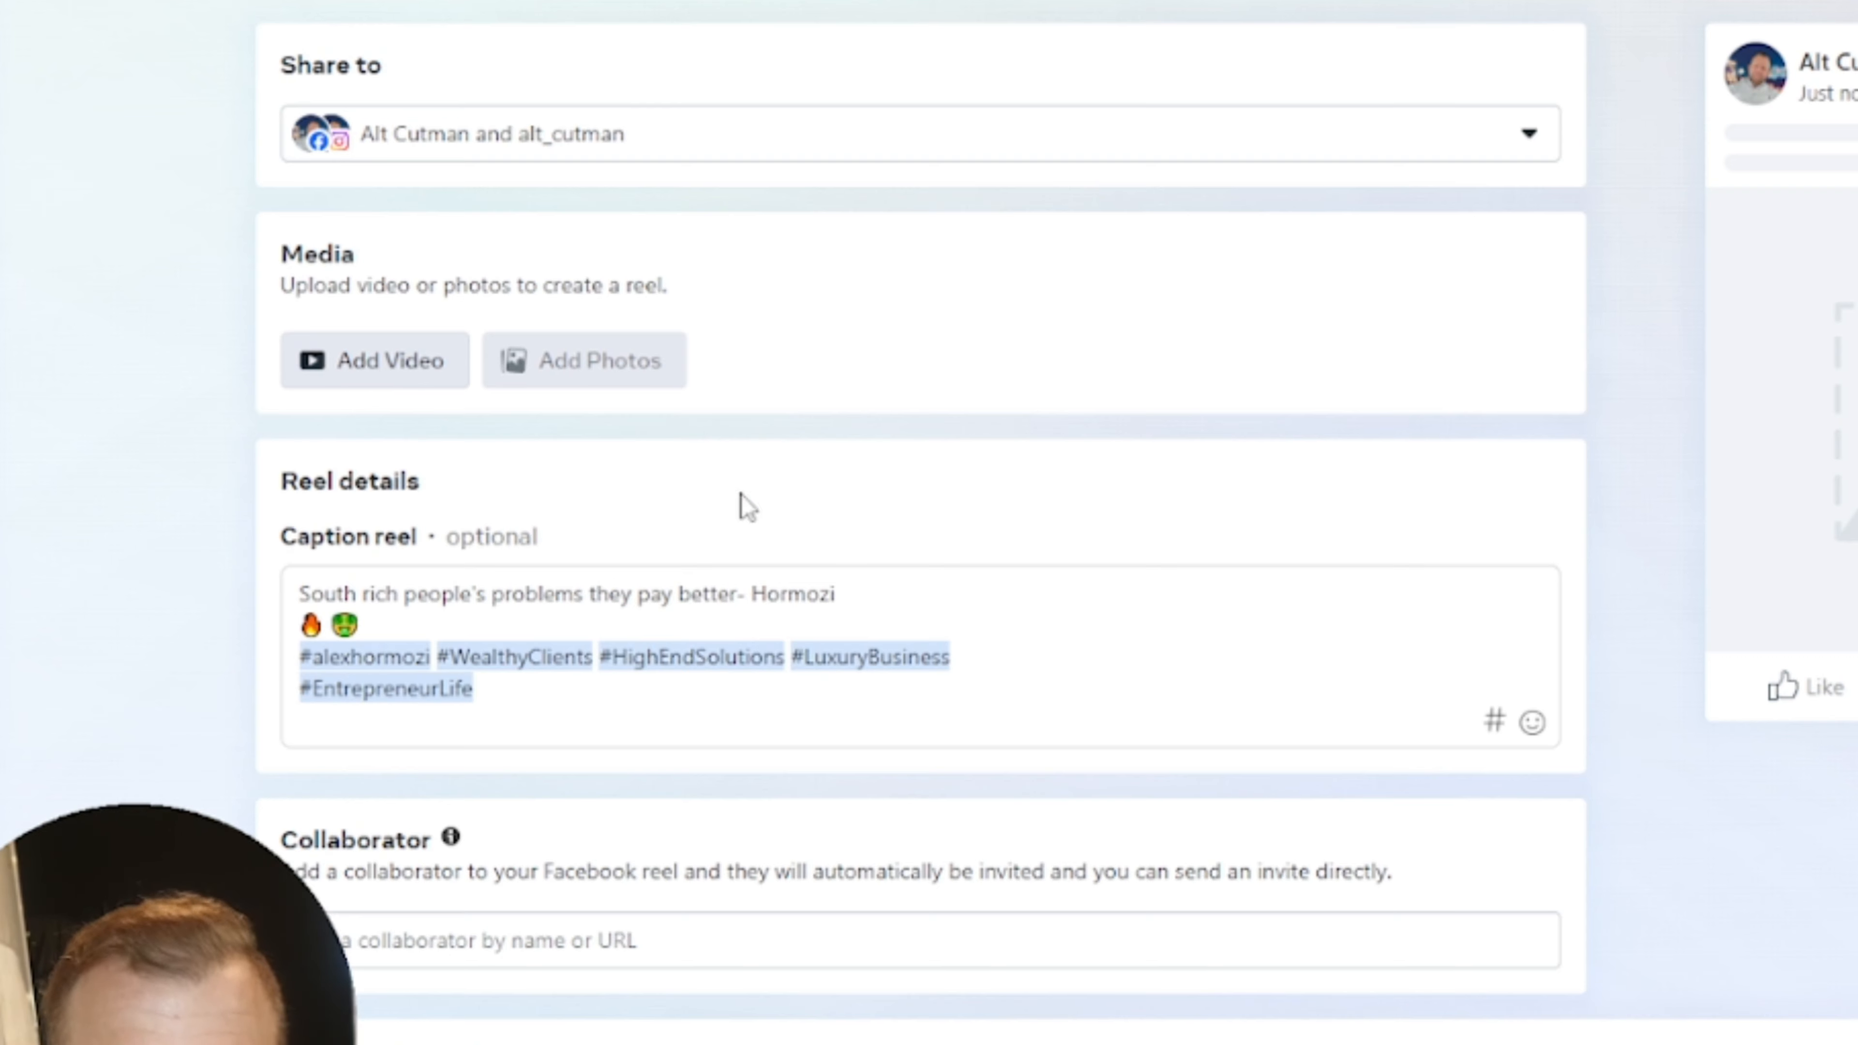
pyautogui.click(1084, 638)
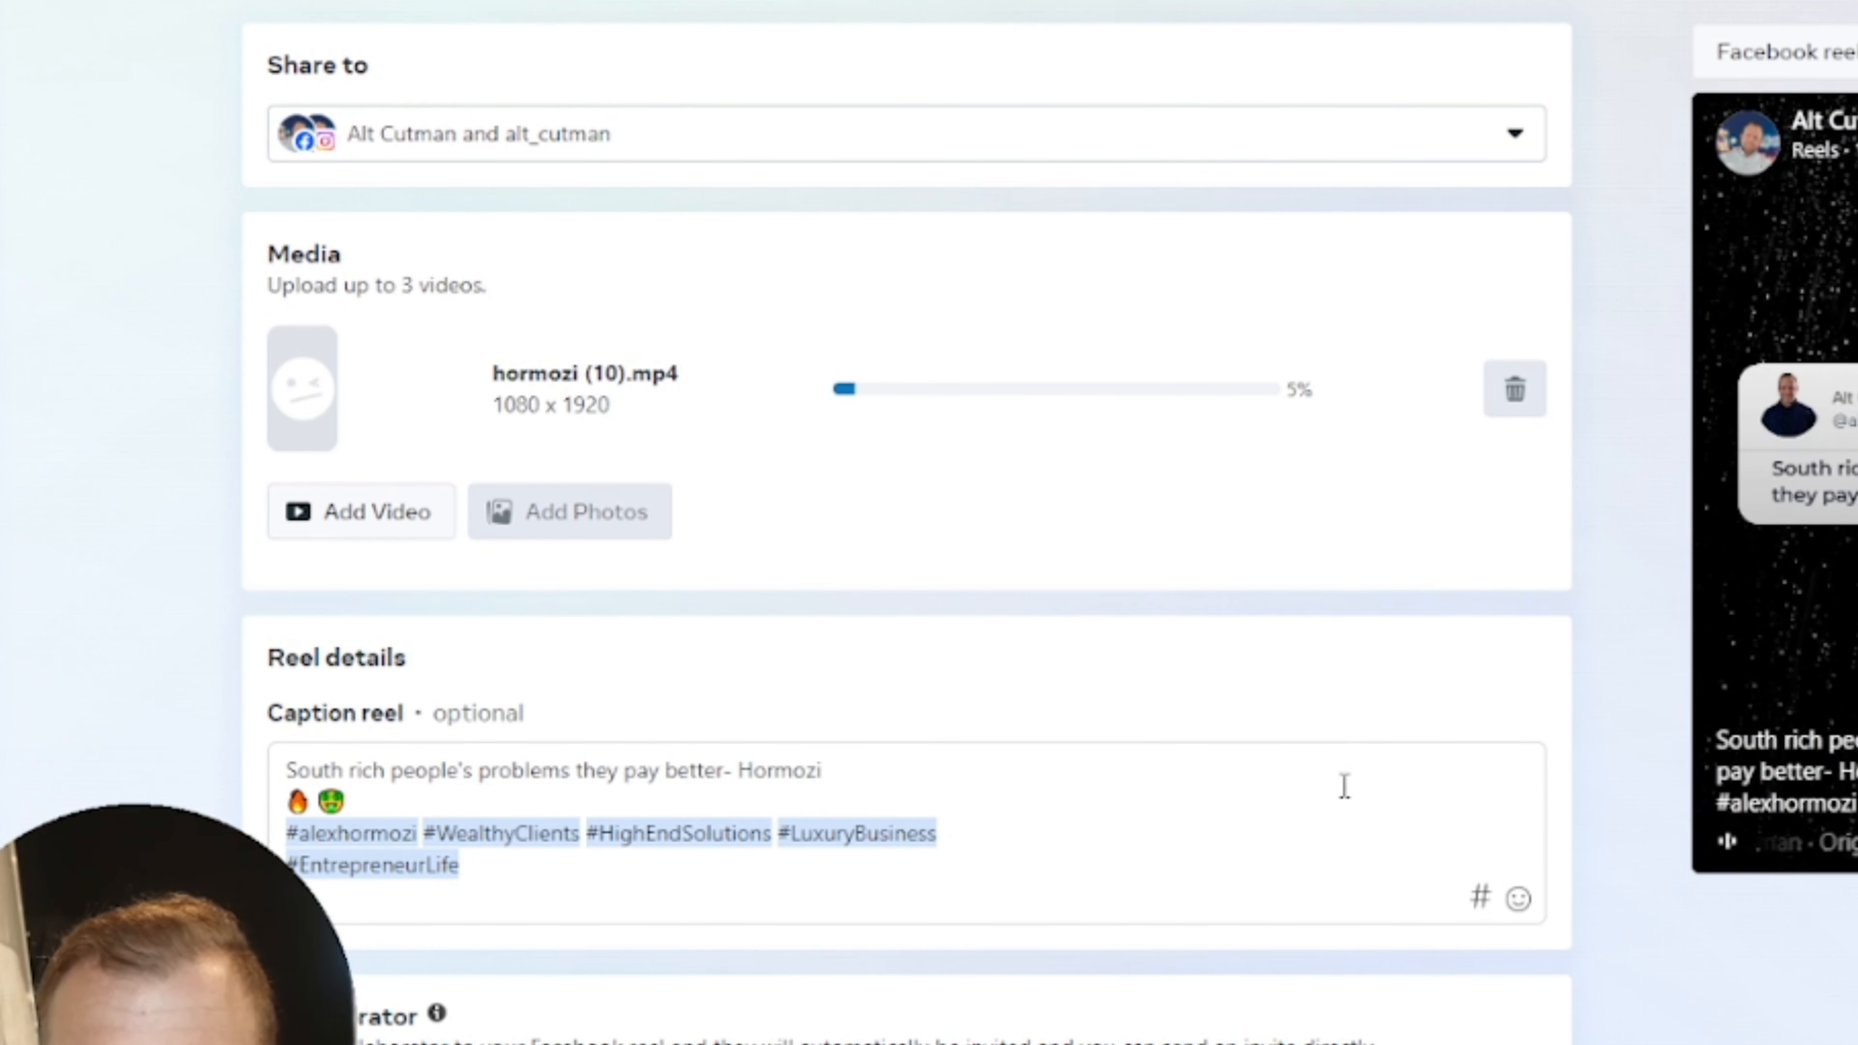
pyautogui.scroll(-1, 1412, 879)
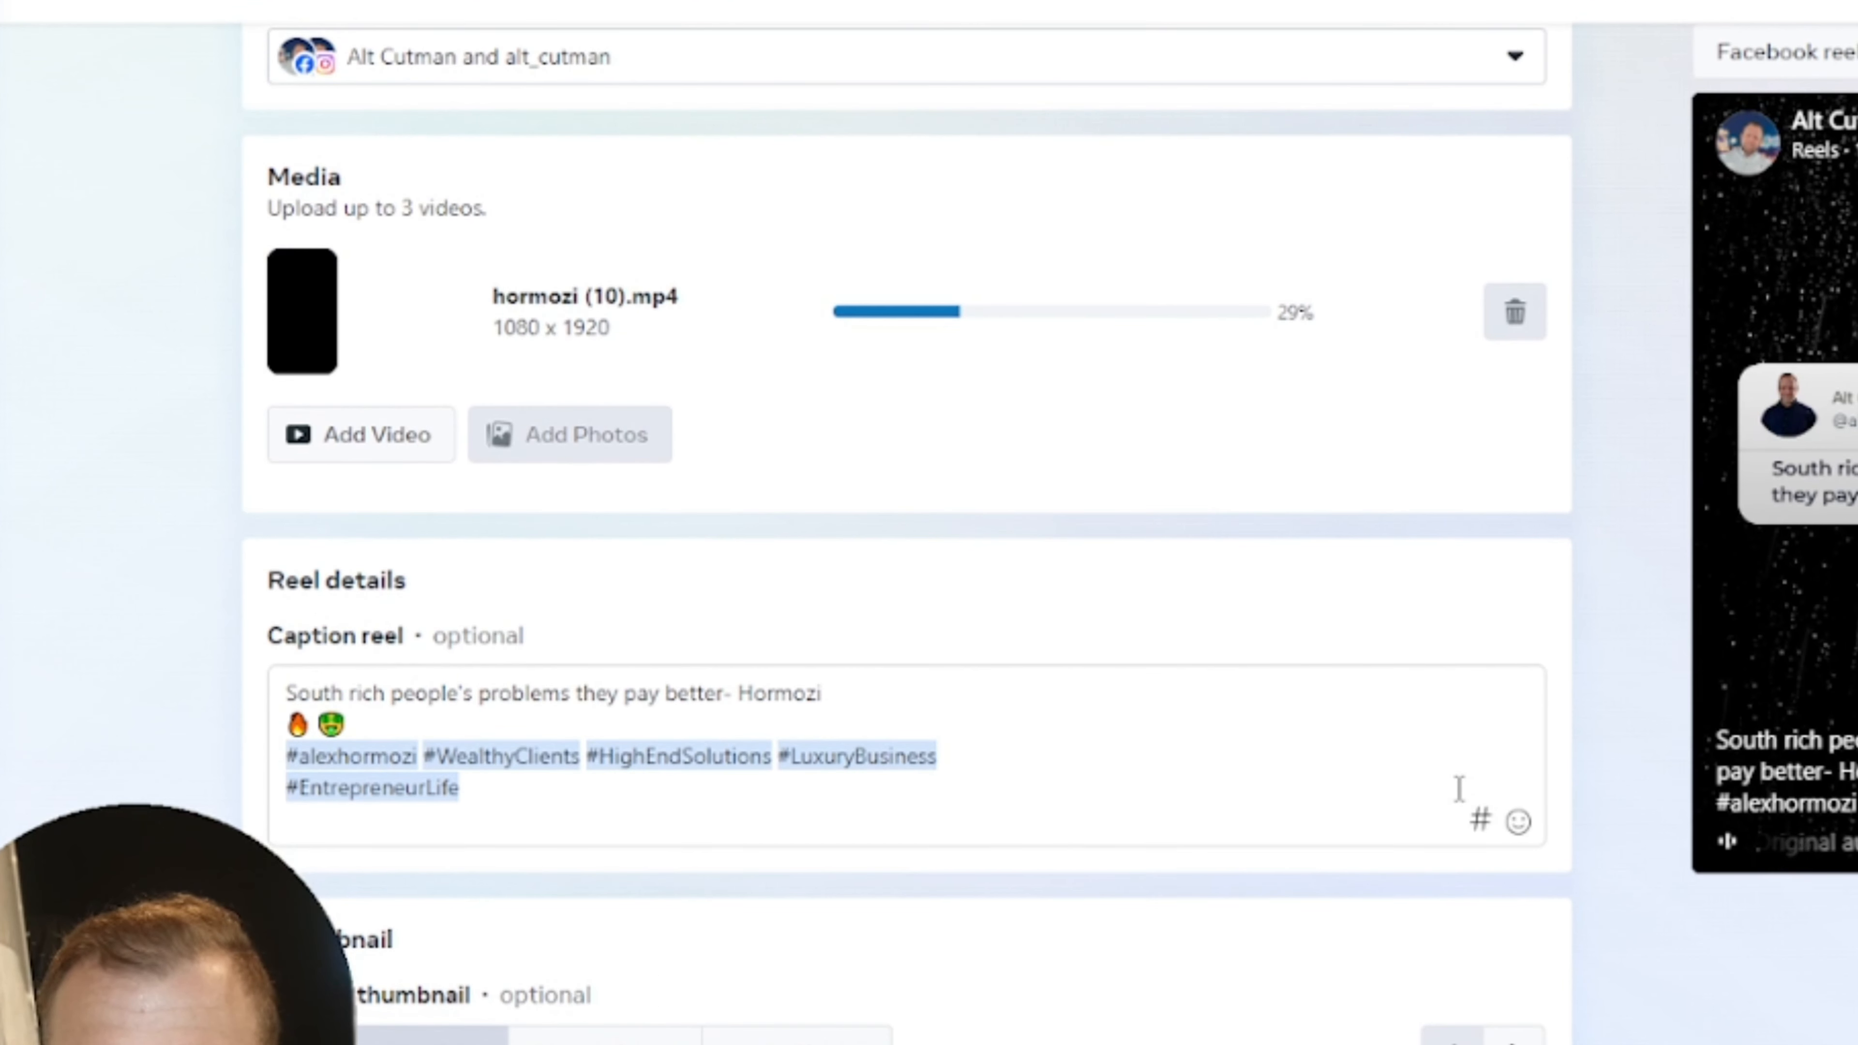
pyautogui.scroll(-2, 1458, 790)
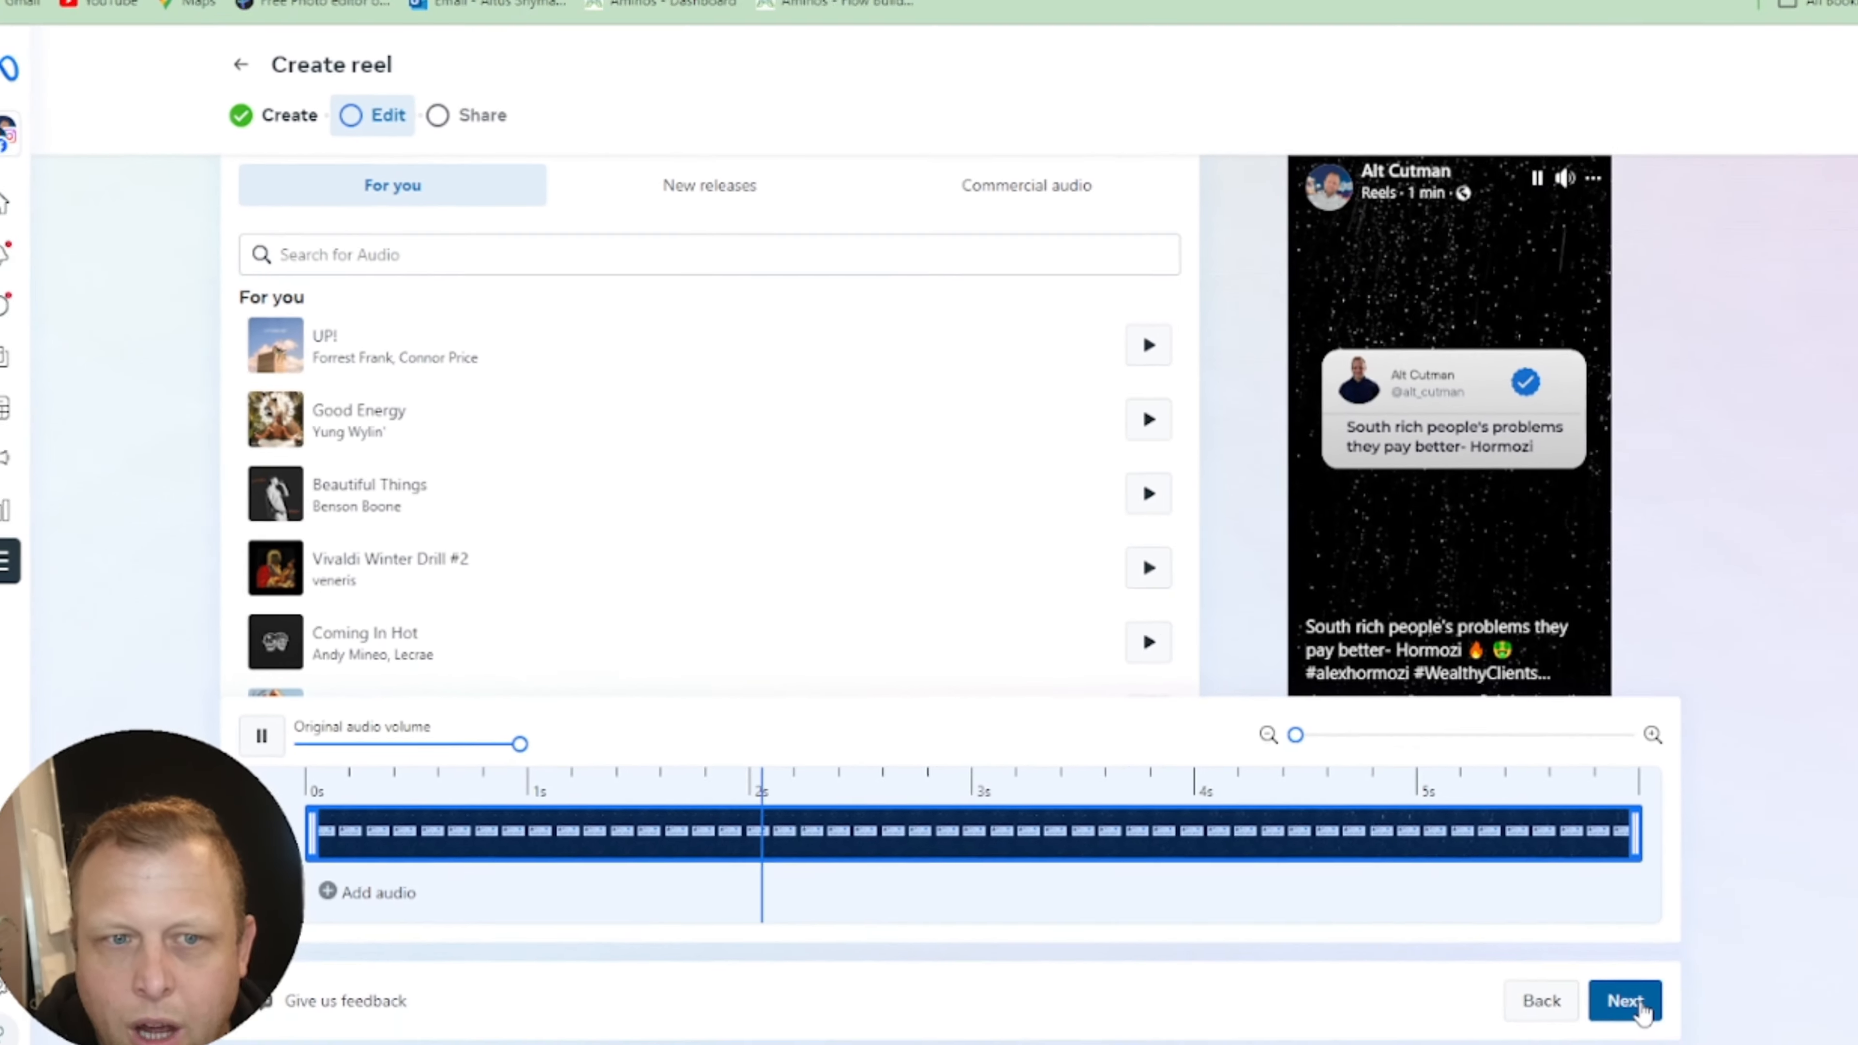
pyautogui.click(1623, 1000)
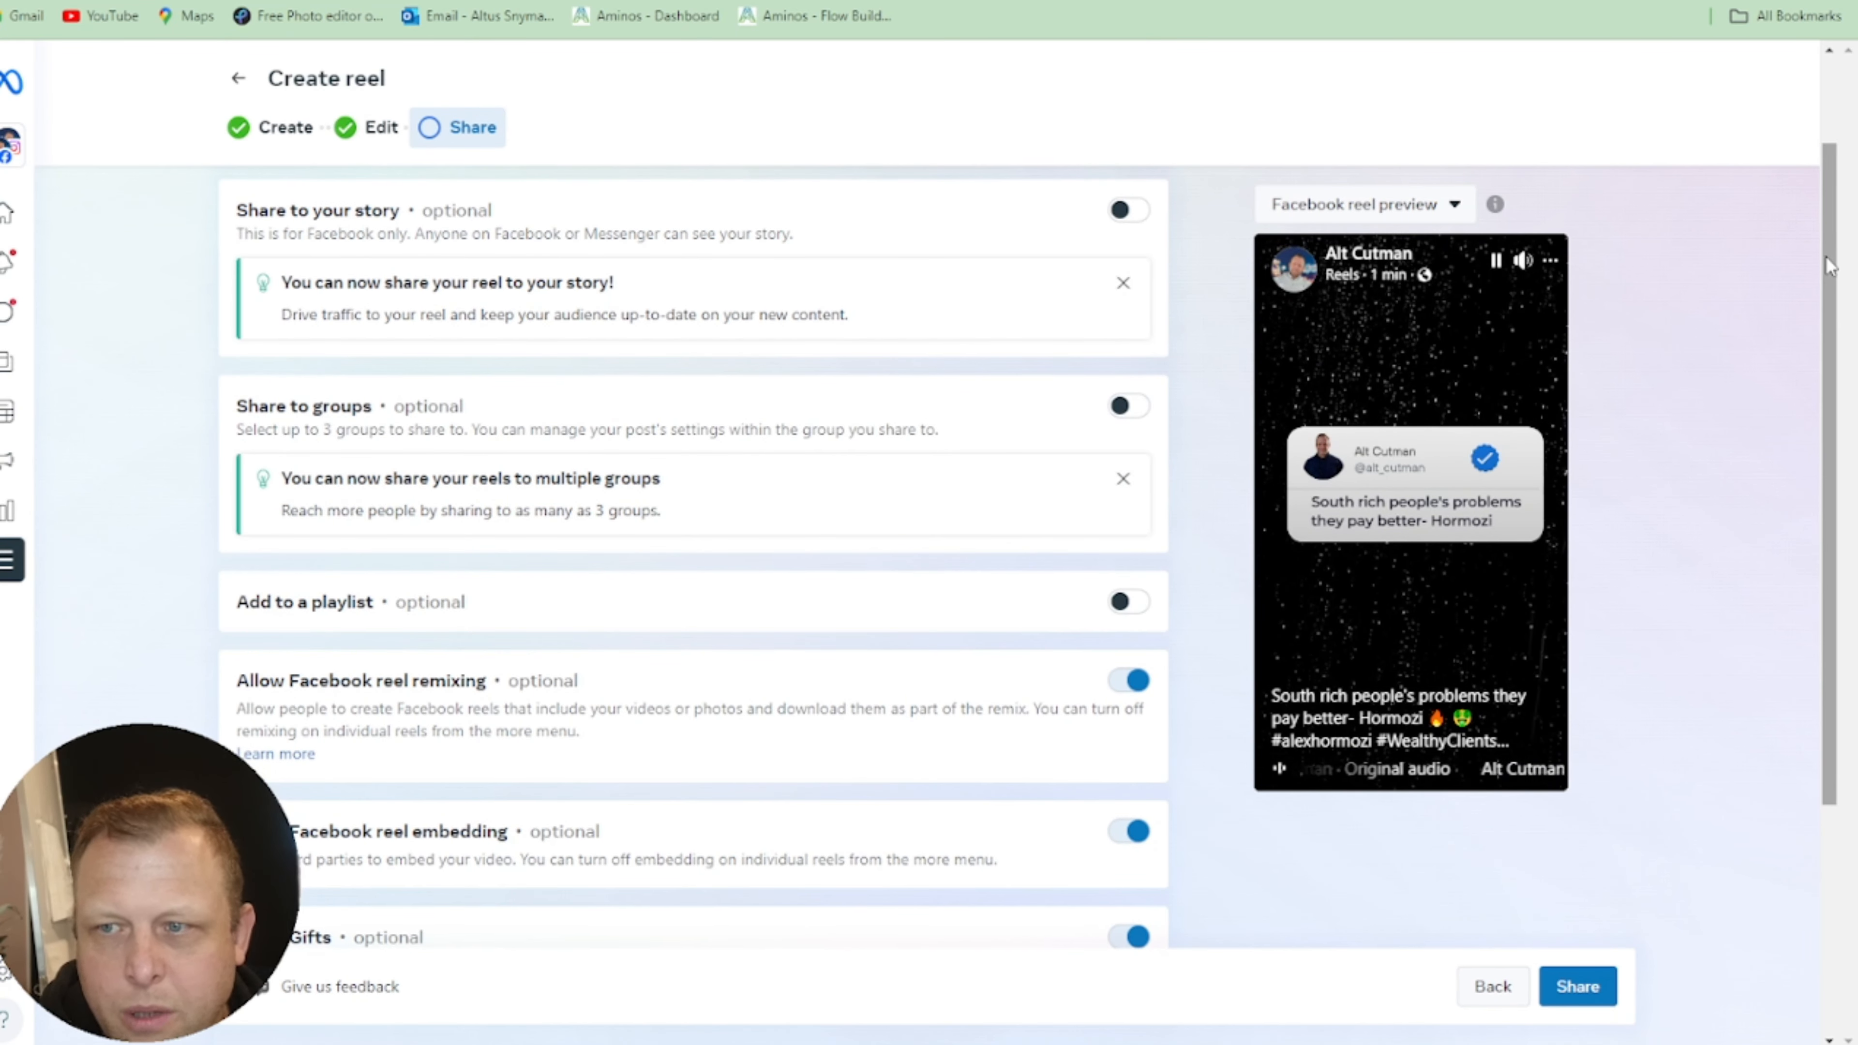
# Step: Change the reel's scheduling option from immediate sharing to Schedule and submit it for both Facebook and Instagram
pyautogui.moveTo(1828, 262); pyautogui.dragTo(1827, 114)
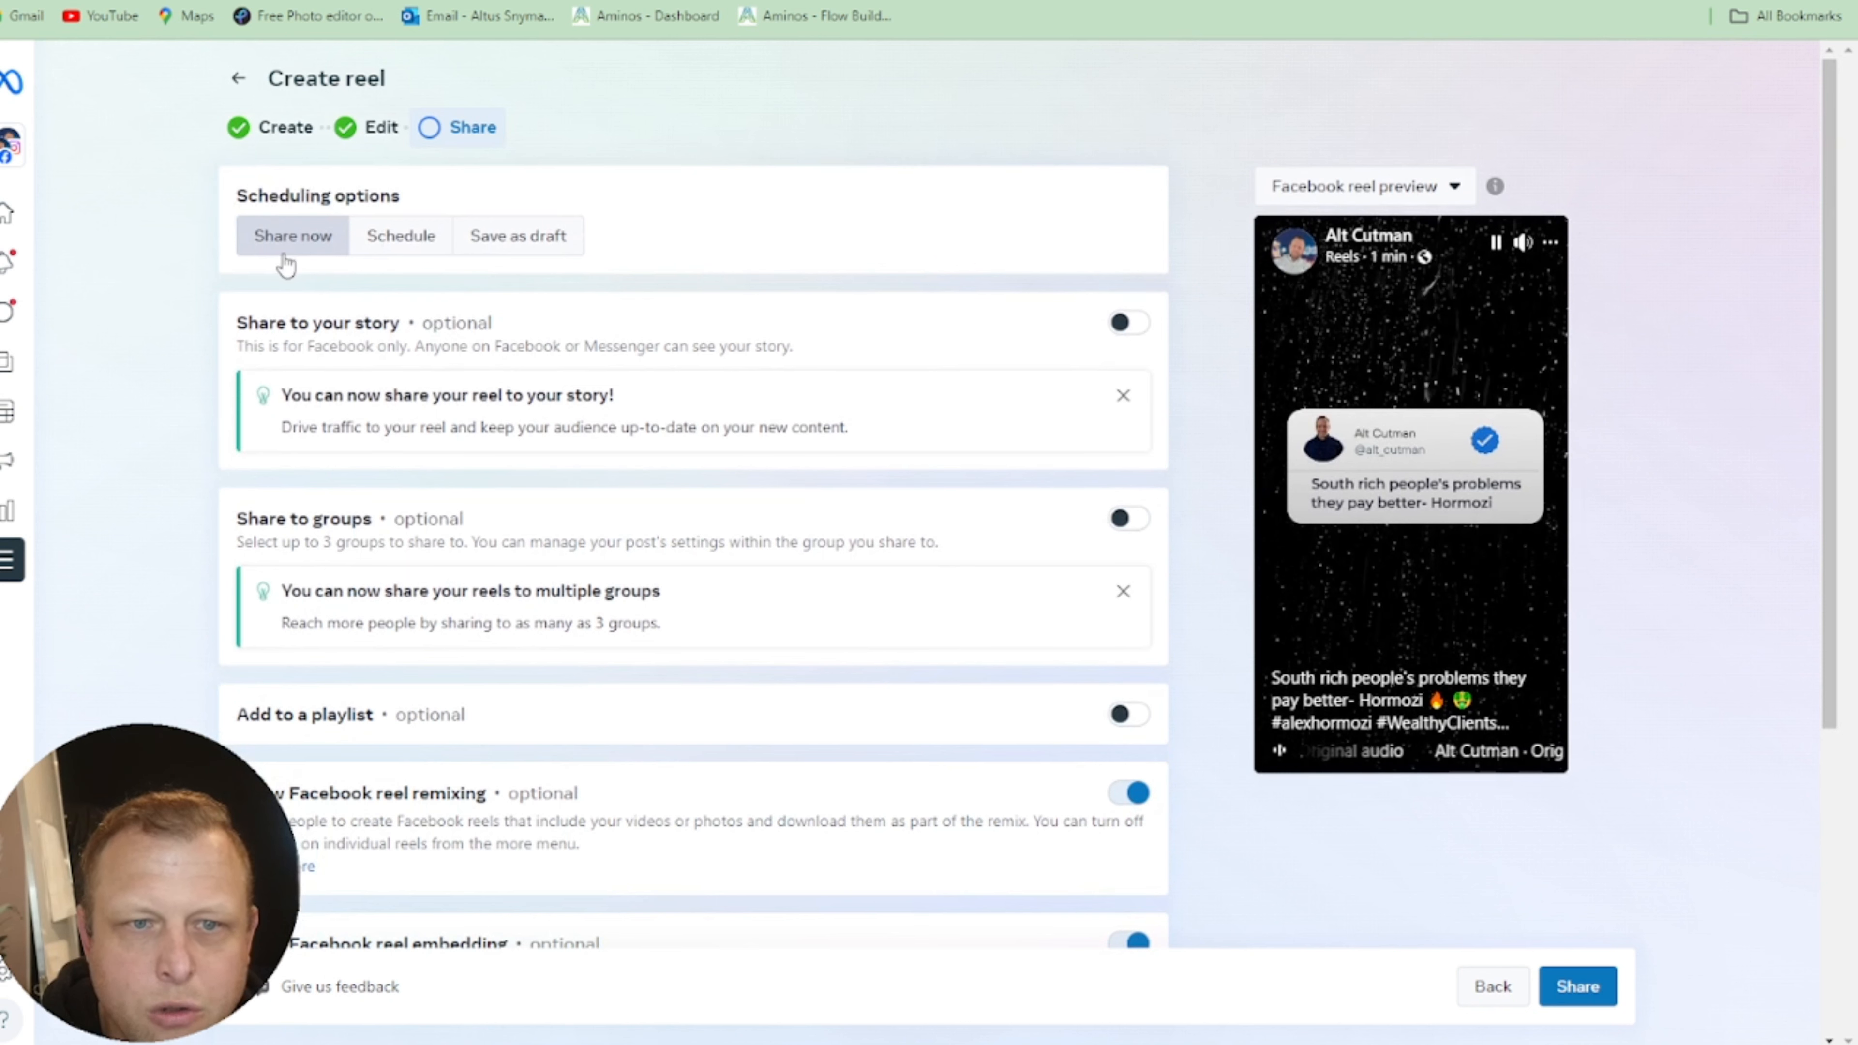
pyautogui.click(395, 235)
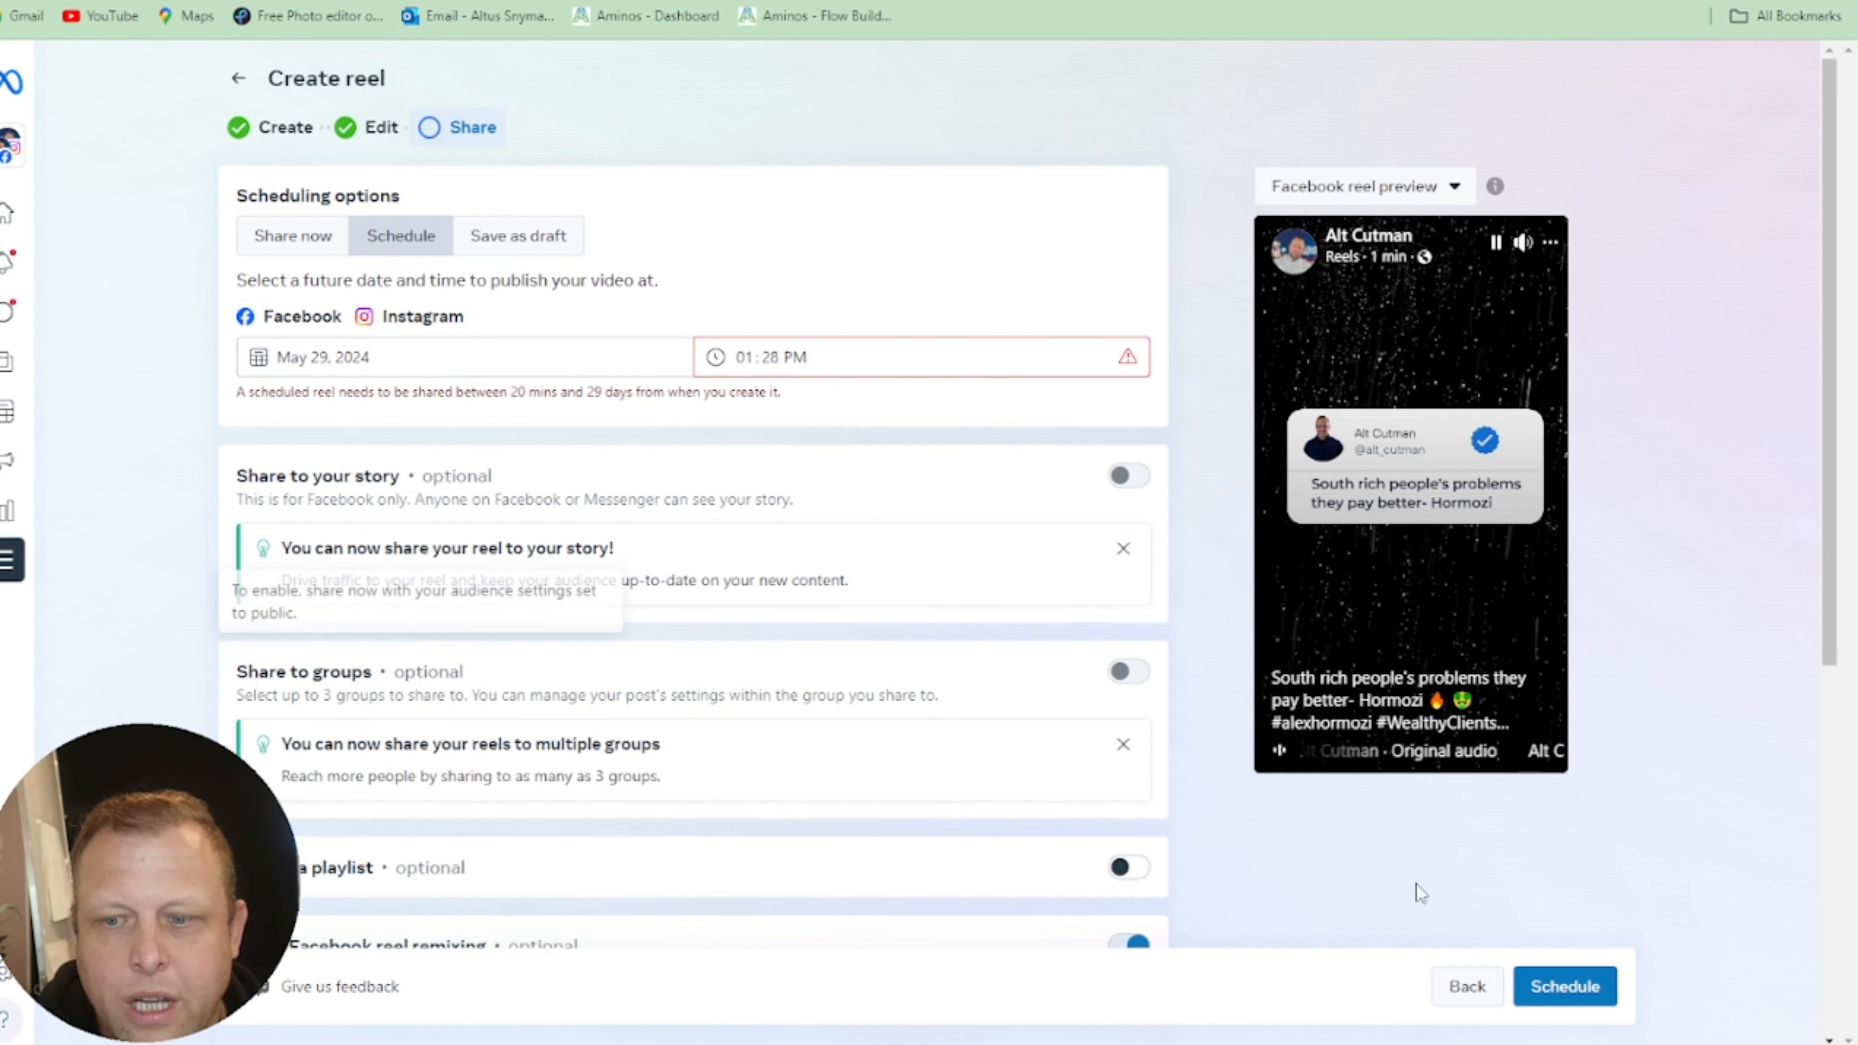
pyautogui.click(1564, 986)
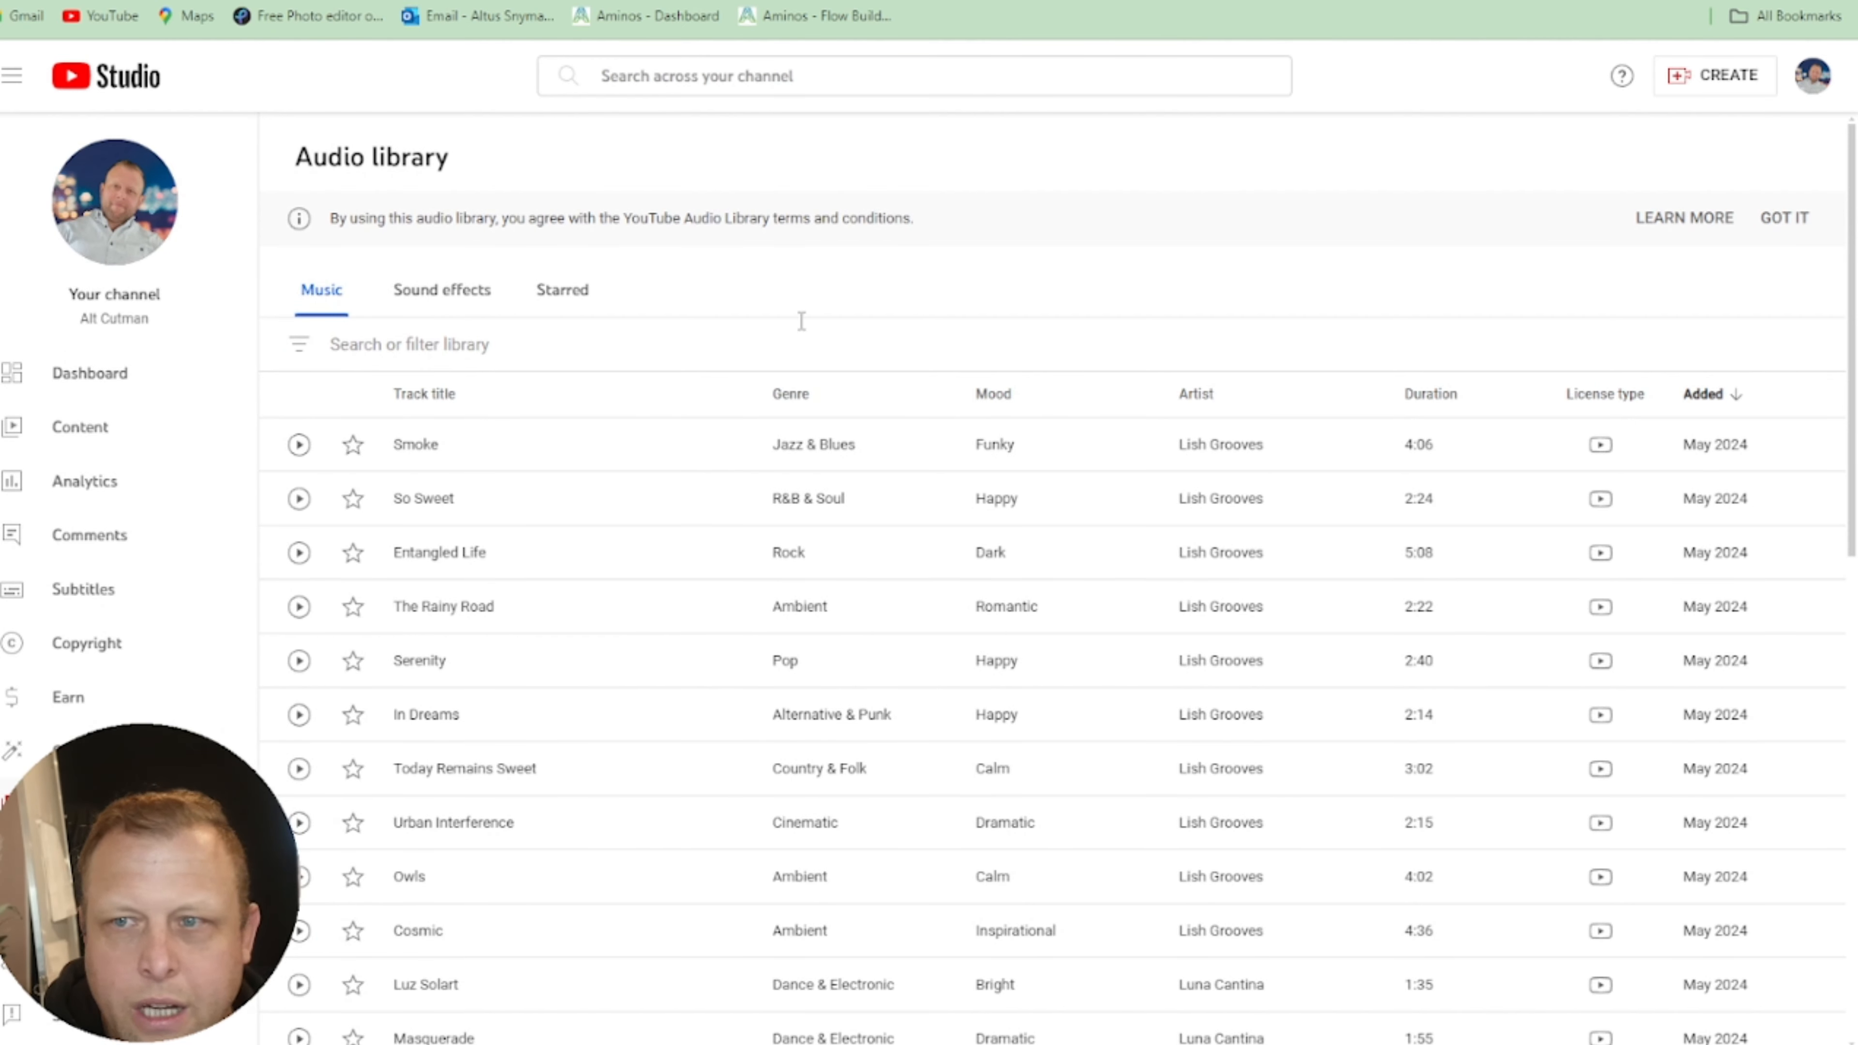
# Step: Switch to YouTube Studio and upload the downloaded video hormozi (10) as a new video
pyautogui.click(1688, 75)
pyautogui.click(1648, 128)
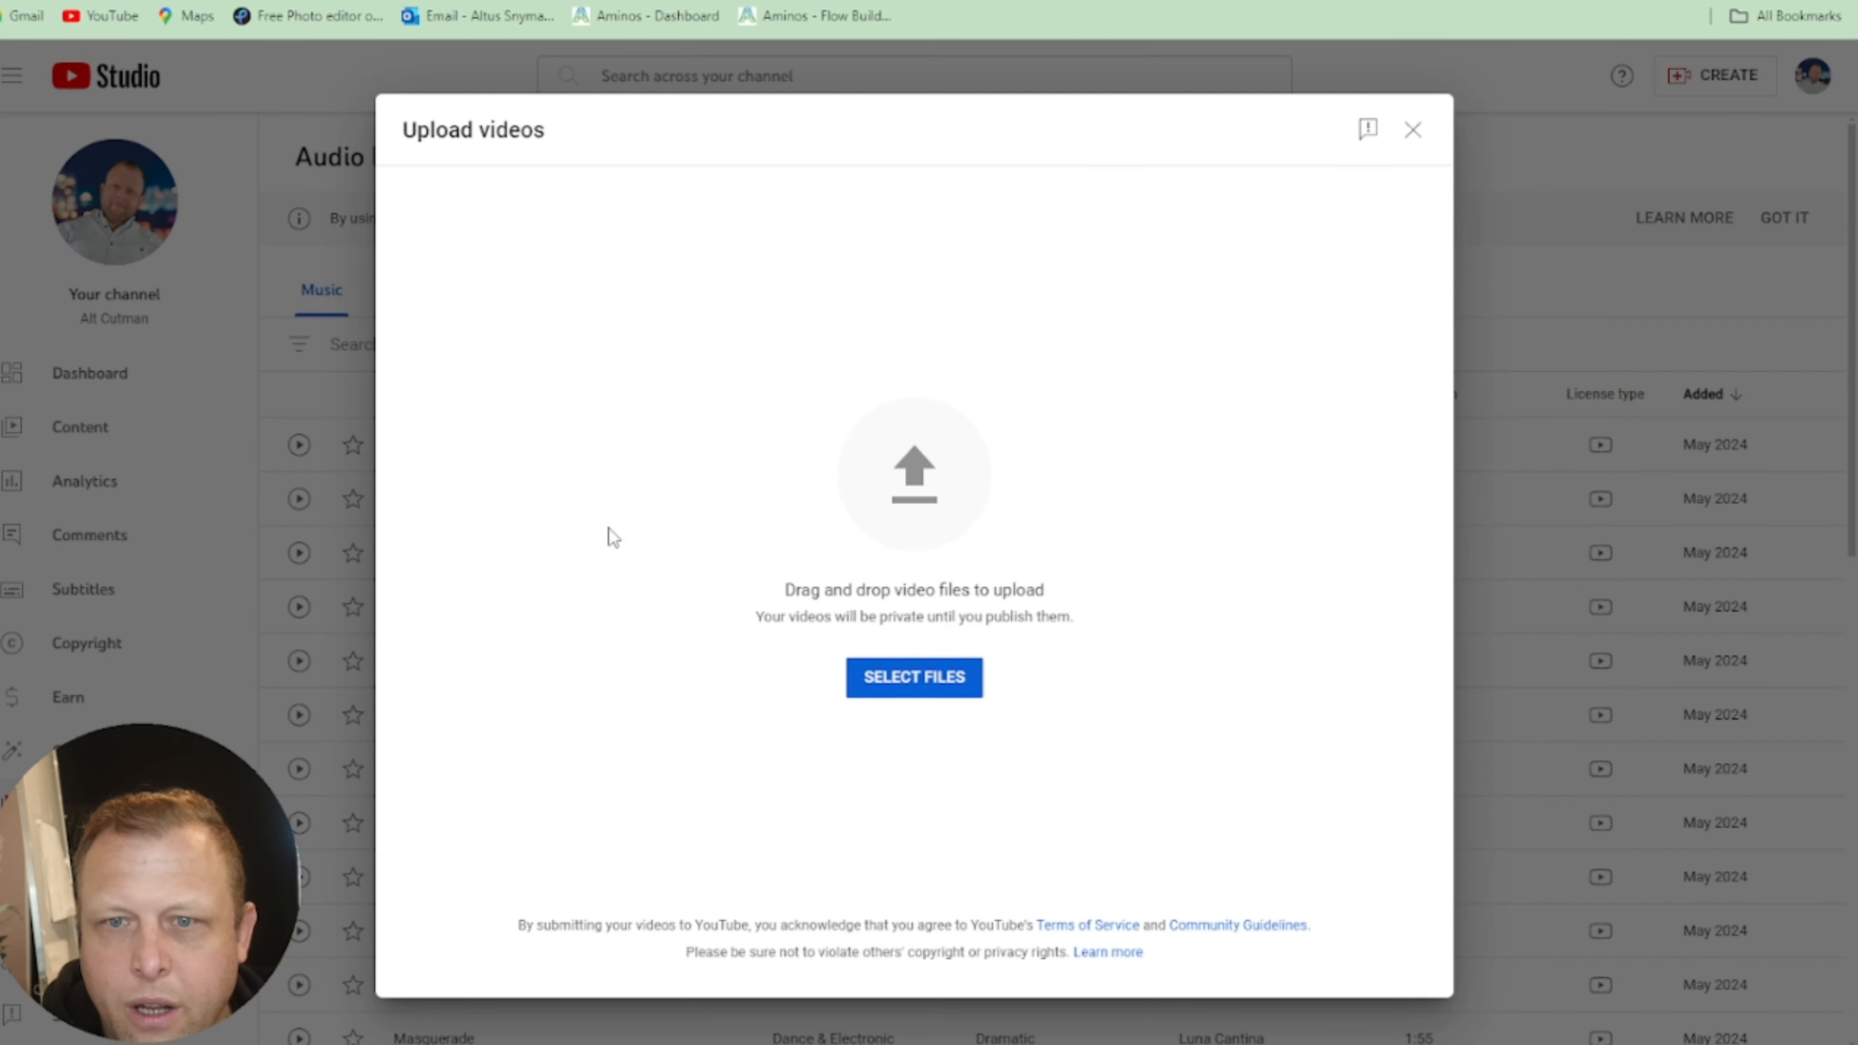
pyautogui.click(935, 676)
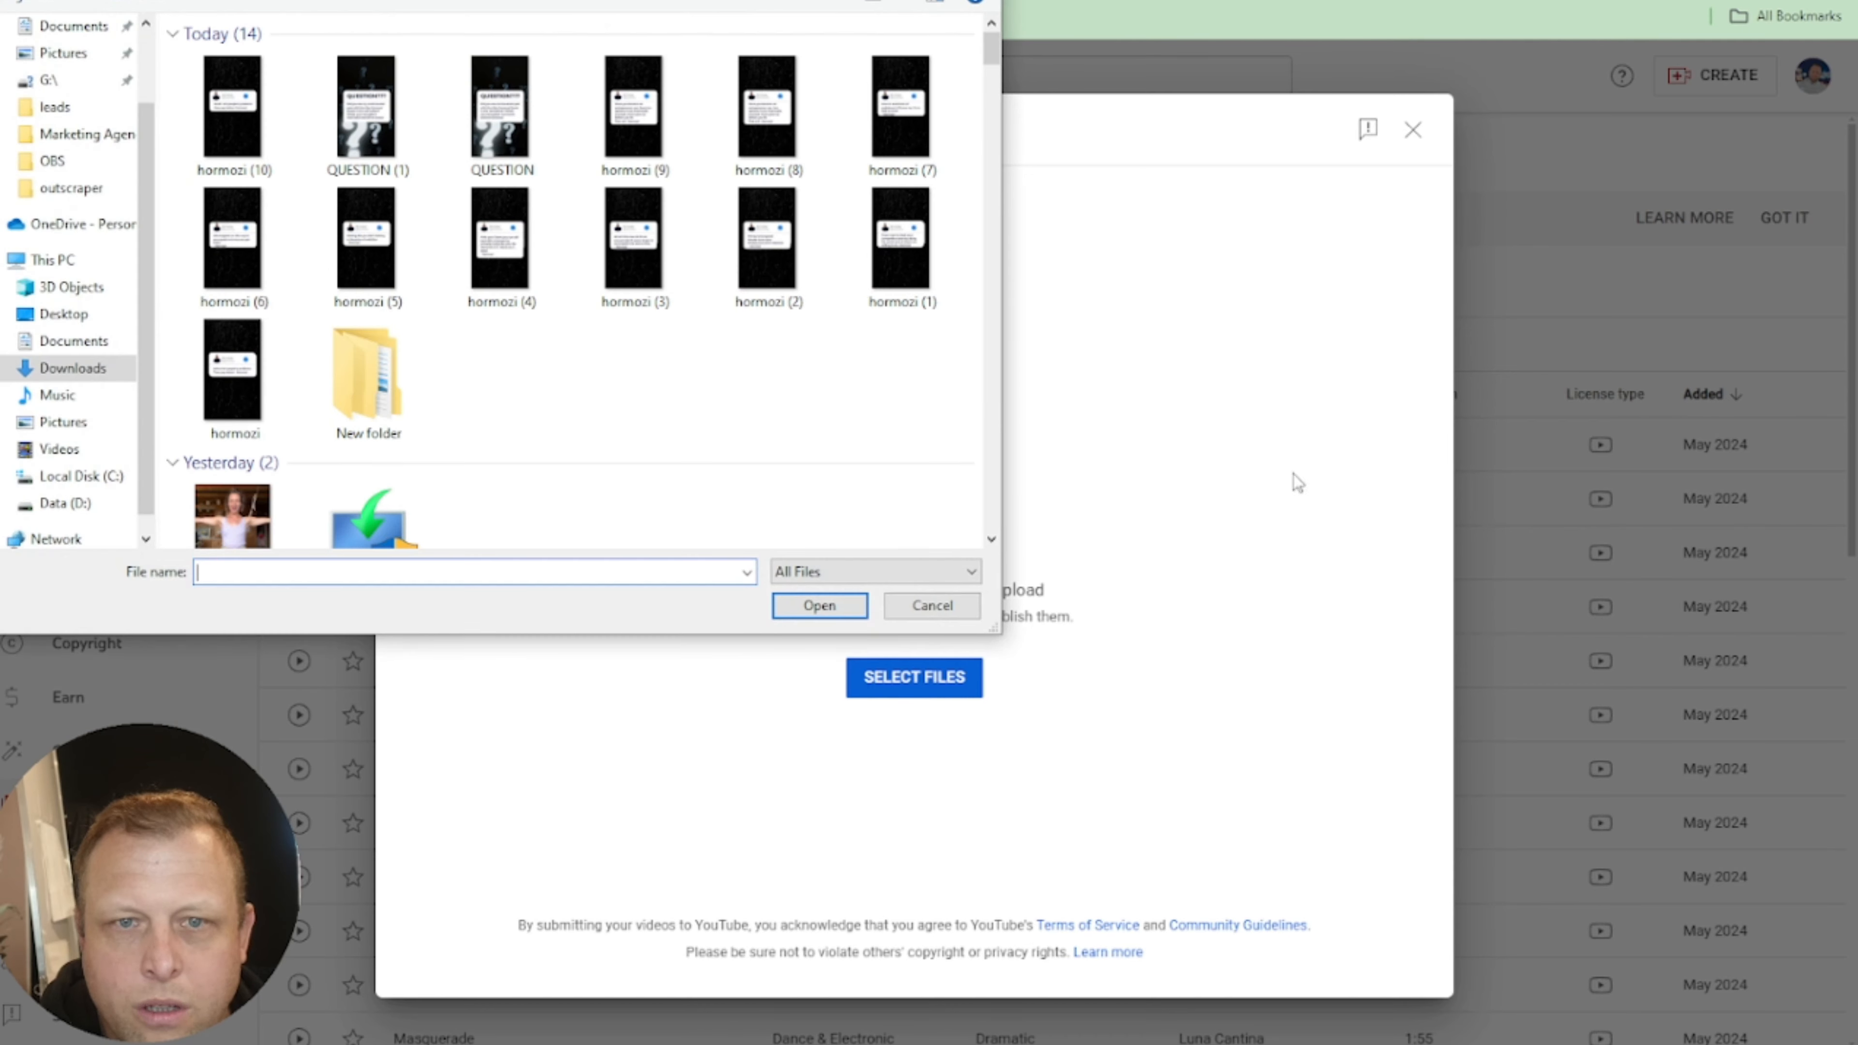
pyautogui.click(230, 122)
pyautogui.click(819, 605)
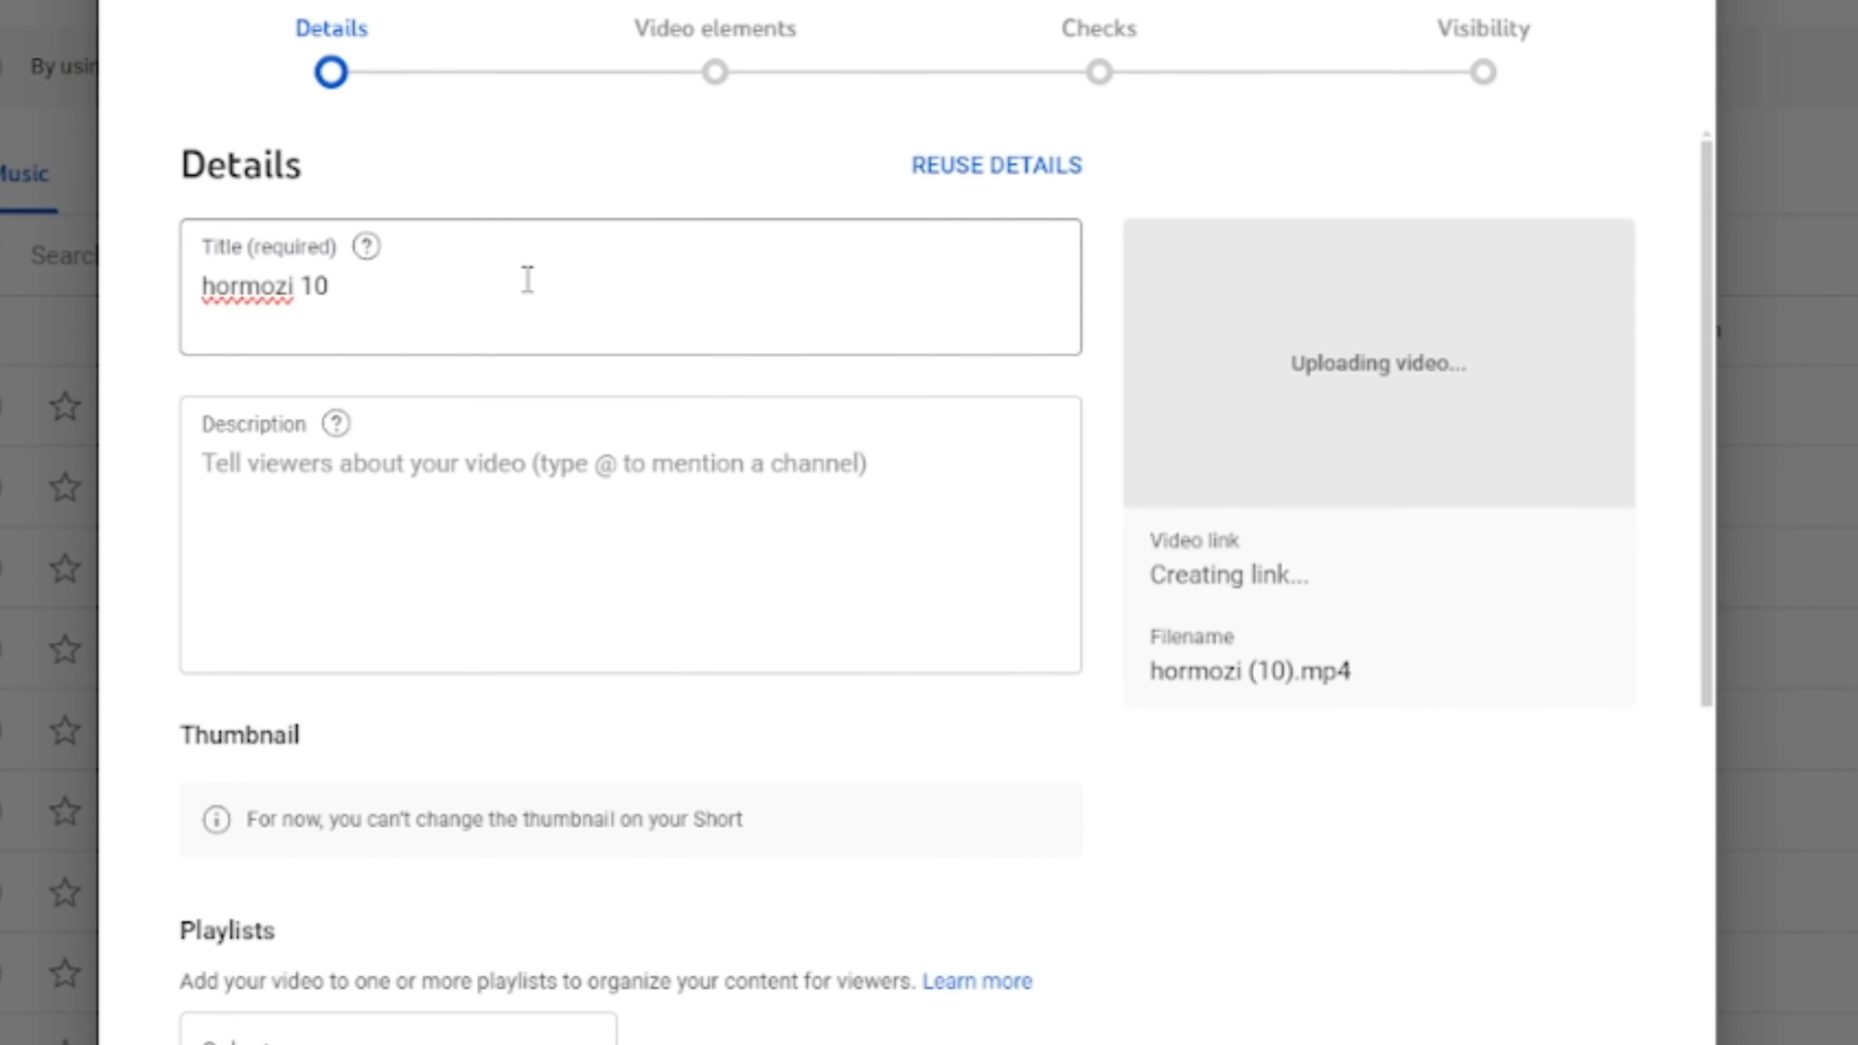
# Step: Set the video's title and the first line of its description to "South rich people's problems they pay better- Hormozi"
pyautogui.tripleClick(662, 359)
pyautogui.write("South rich people's problems they pay better- Hormozi")
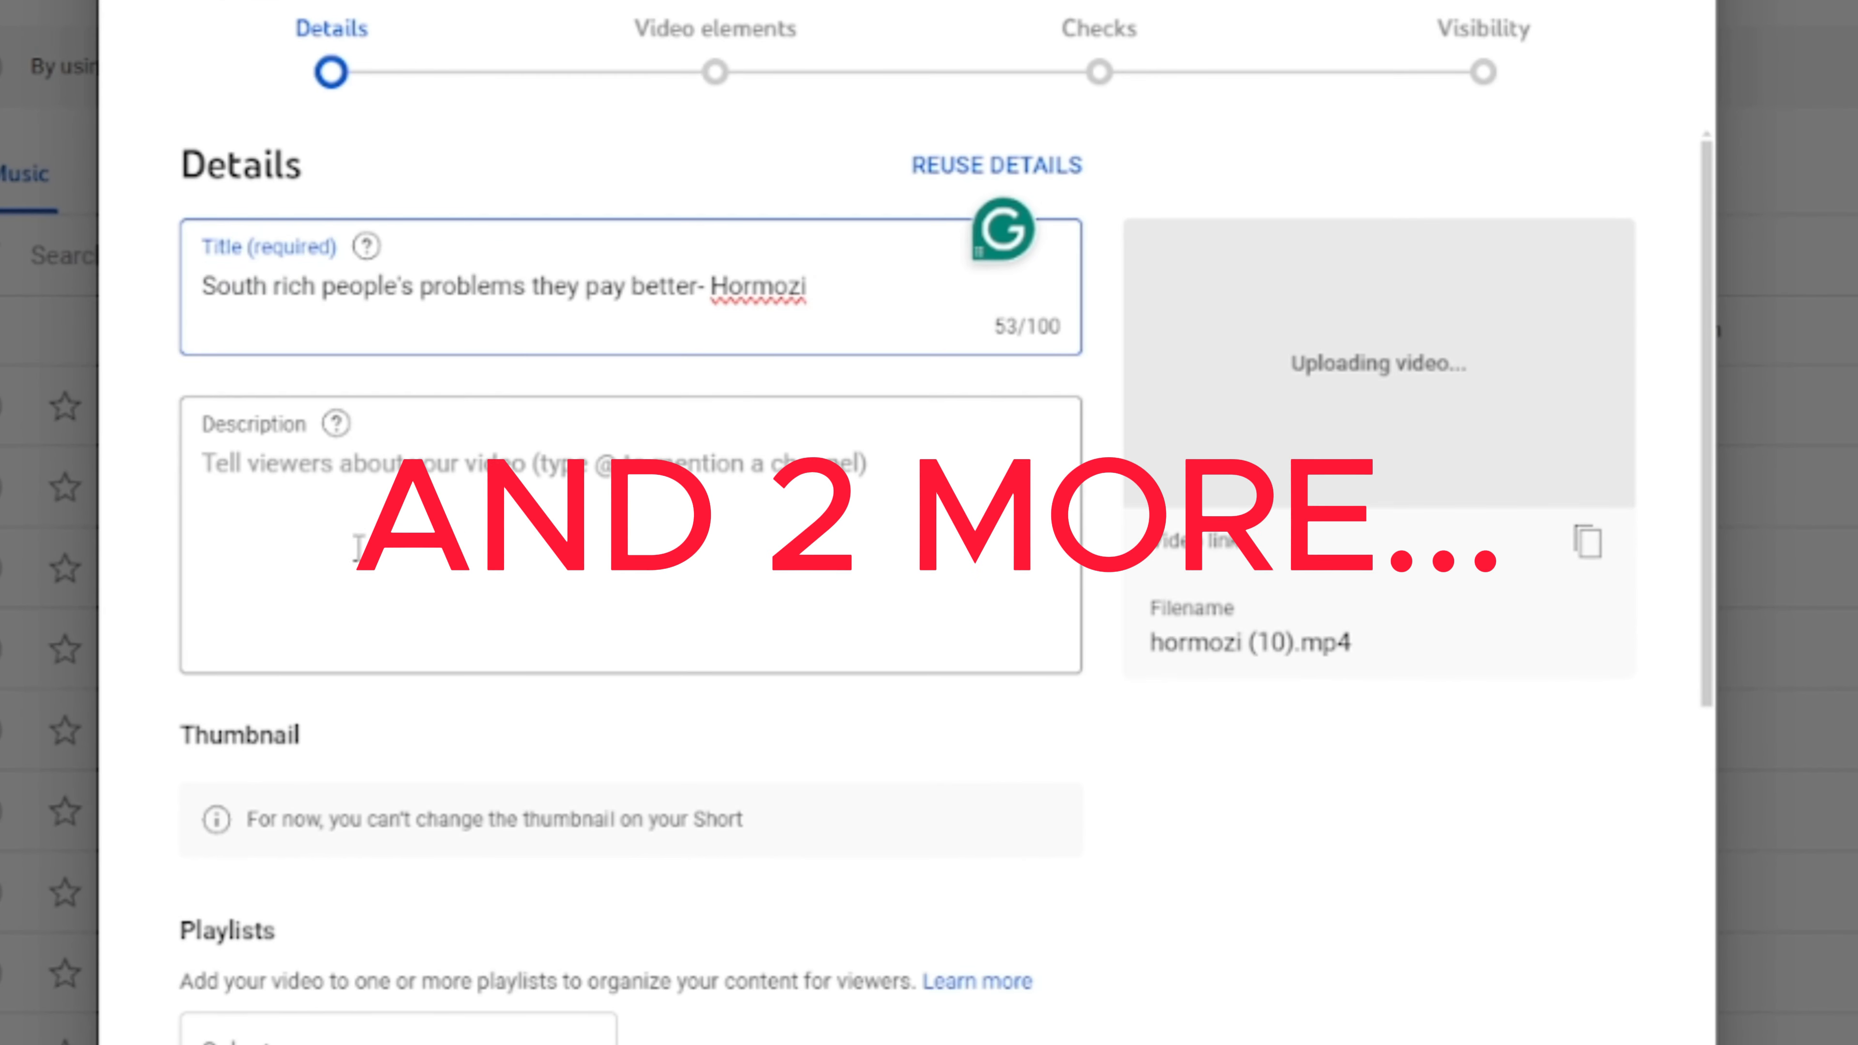
pyautogui.click(276, 580)
pyautogui.write("South rich people's problems they pay better- Hormozi")
pyautogui.press('Return')
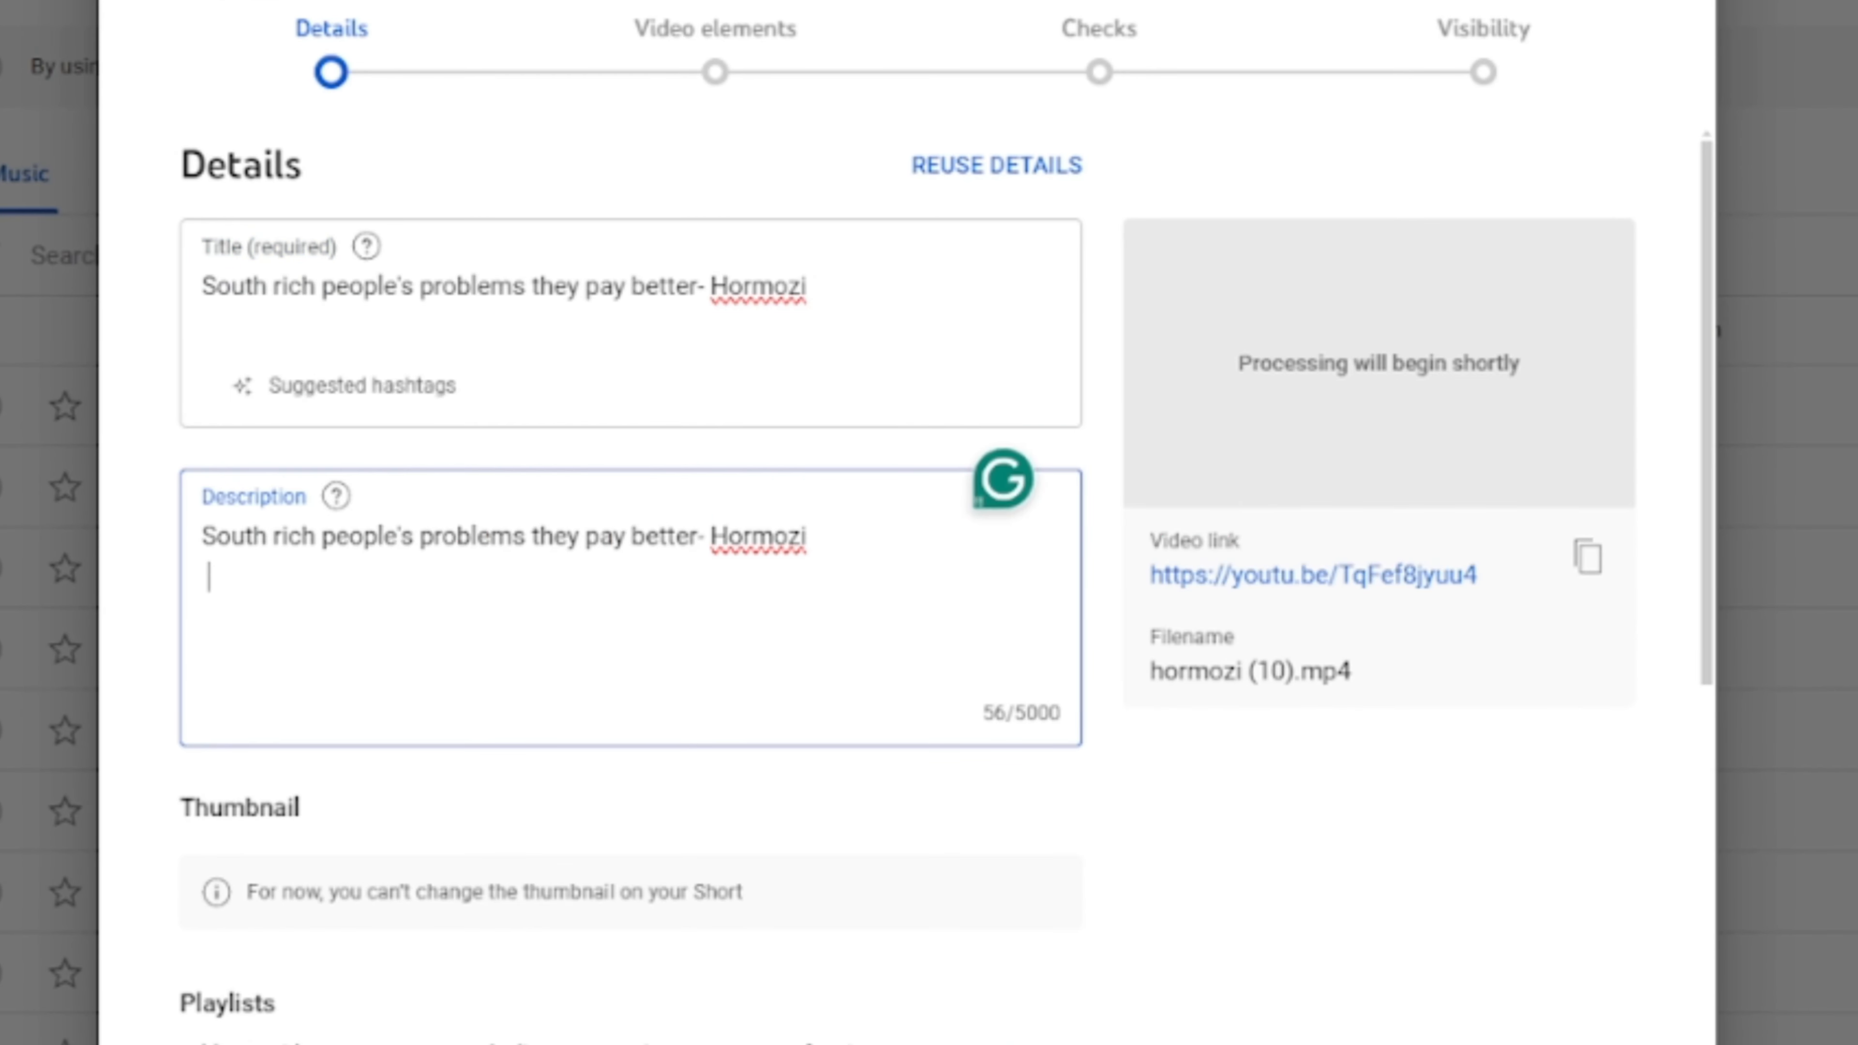
# Step: Add 🔥🤑 and the hashtags #alexhormozi #WealthyClients #HighEndSolutions #LuxuryBusiness #EntrepreneurLife below the quote in the video description
pyautogui.hotkey('alt', 'Tab')
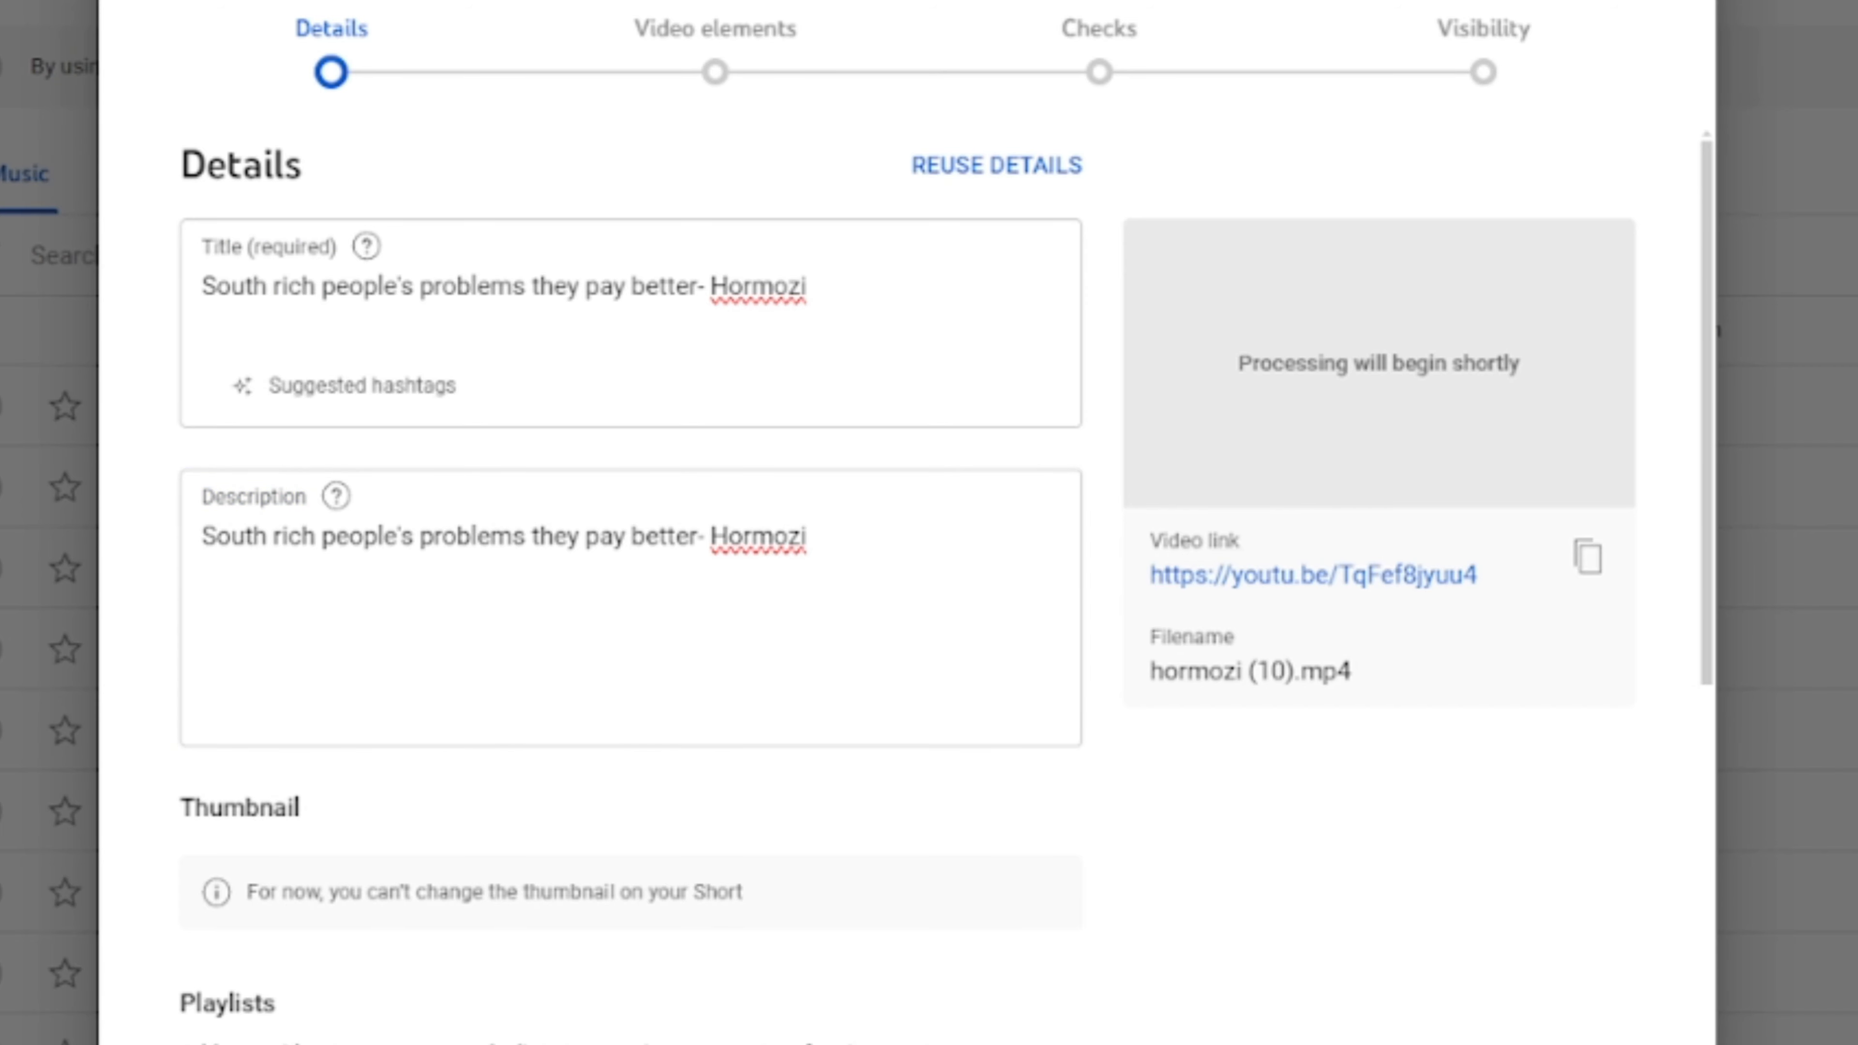
pyautogui.click(469, 626)
pyautogui.write('🔥🤑 #alexhormozi #WealthyClients #HighEndSolutions #LuxuryBusiness #EntrepreneurLife')
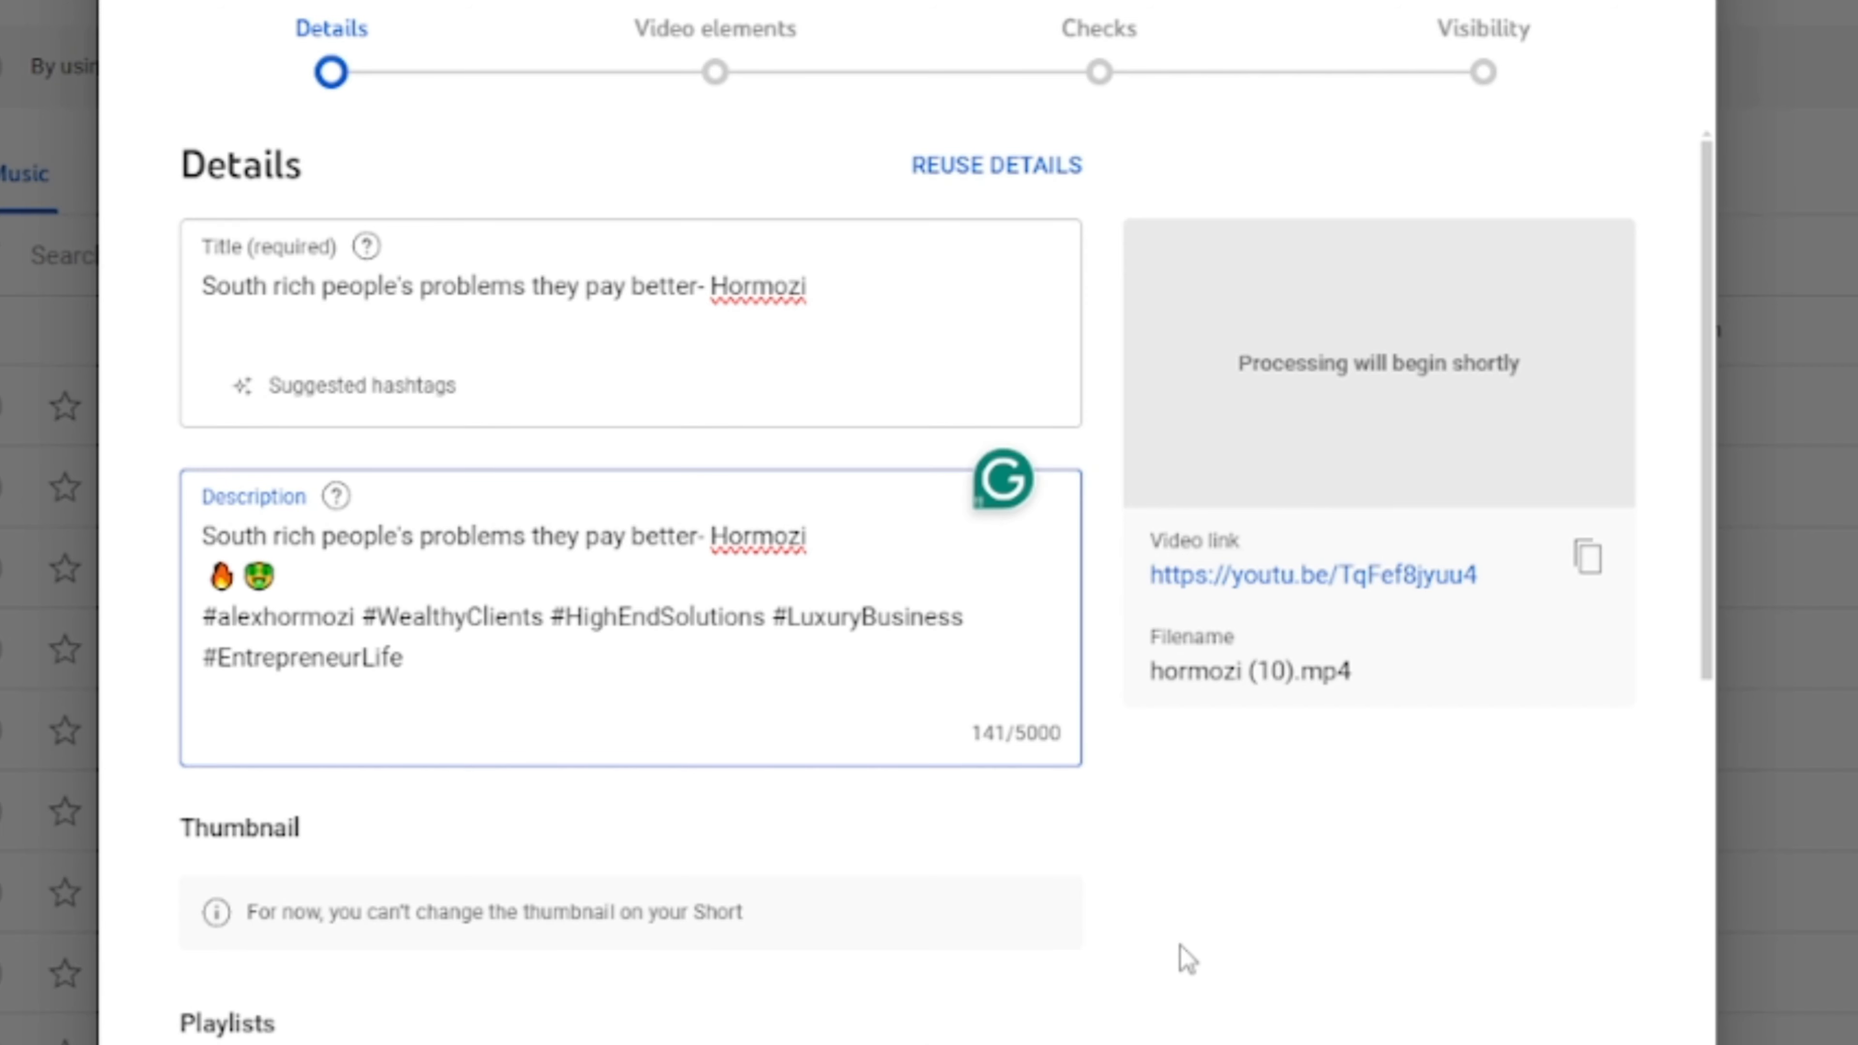
# Step: Mark the video as not made for kids and continue through video elements and checks to the Visibility stage
pyautogui.click(1247, 892)
pyautogui.click(1638, 1042)
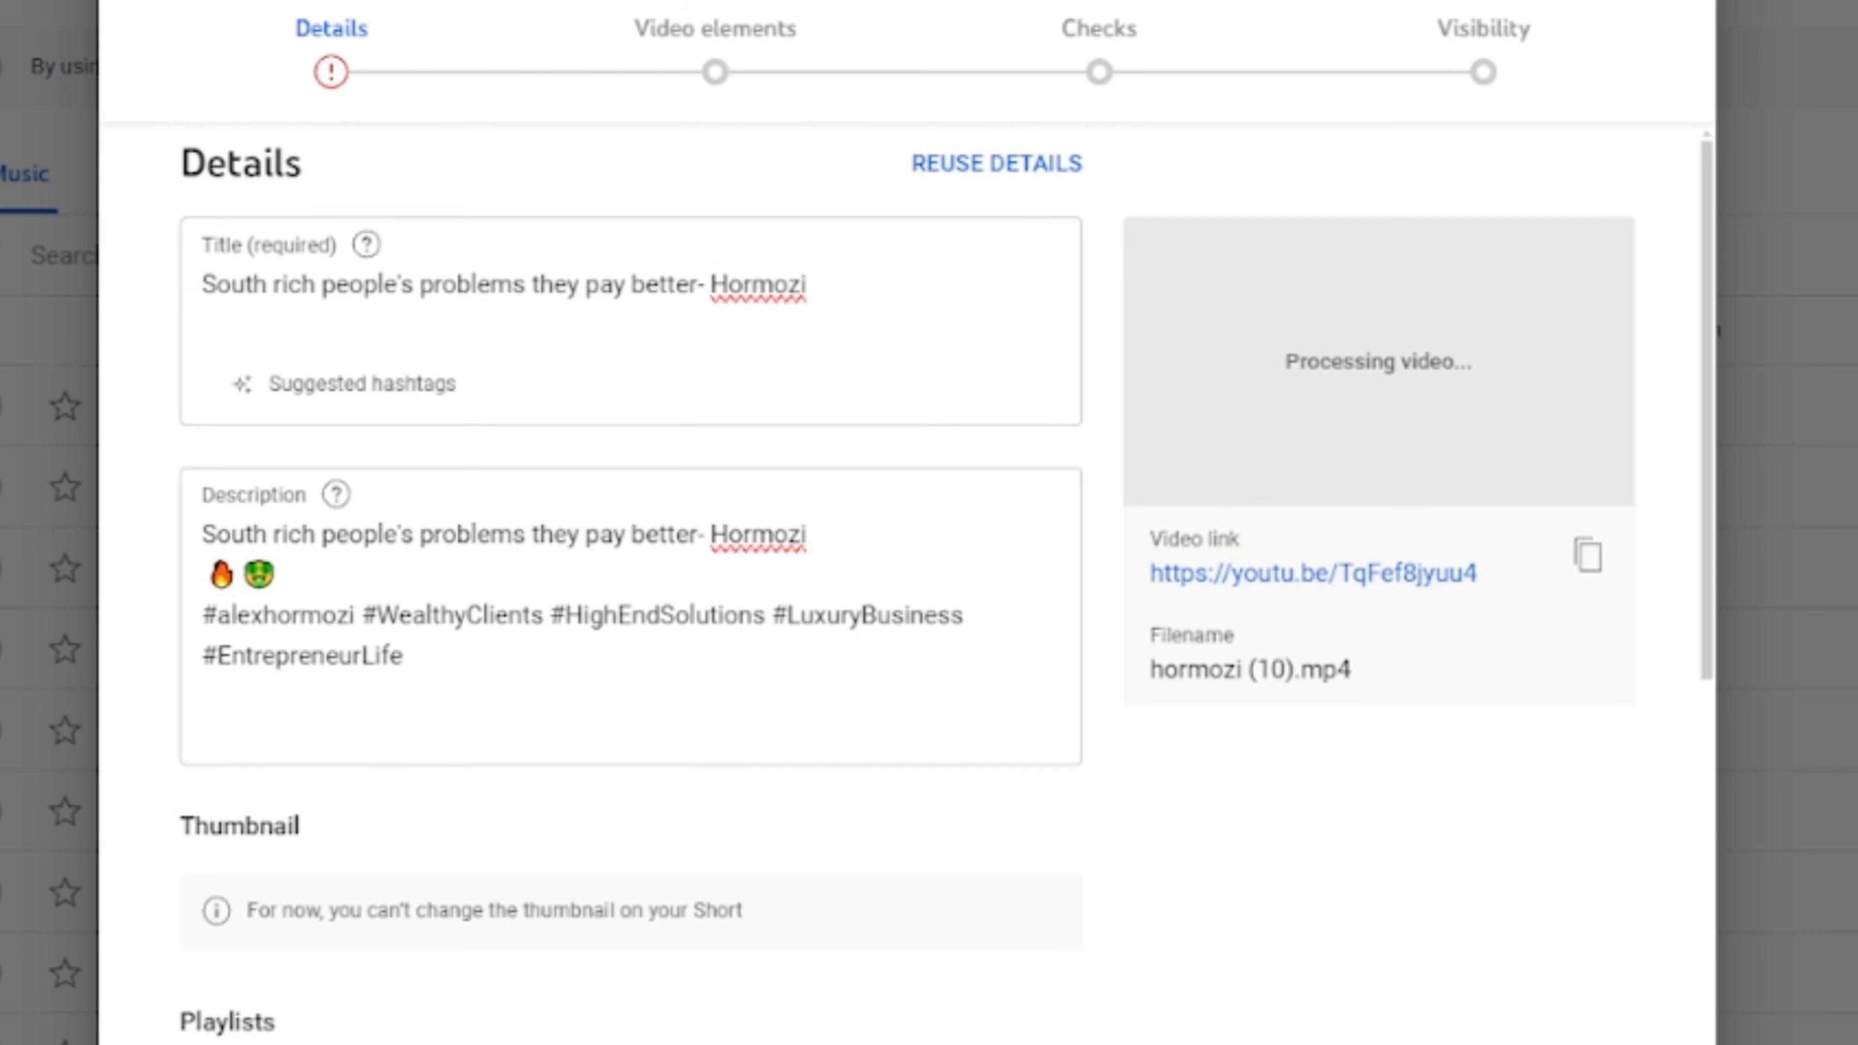
pyautogui.click(197, 829)
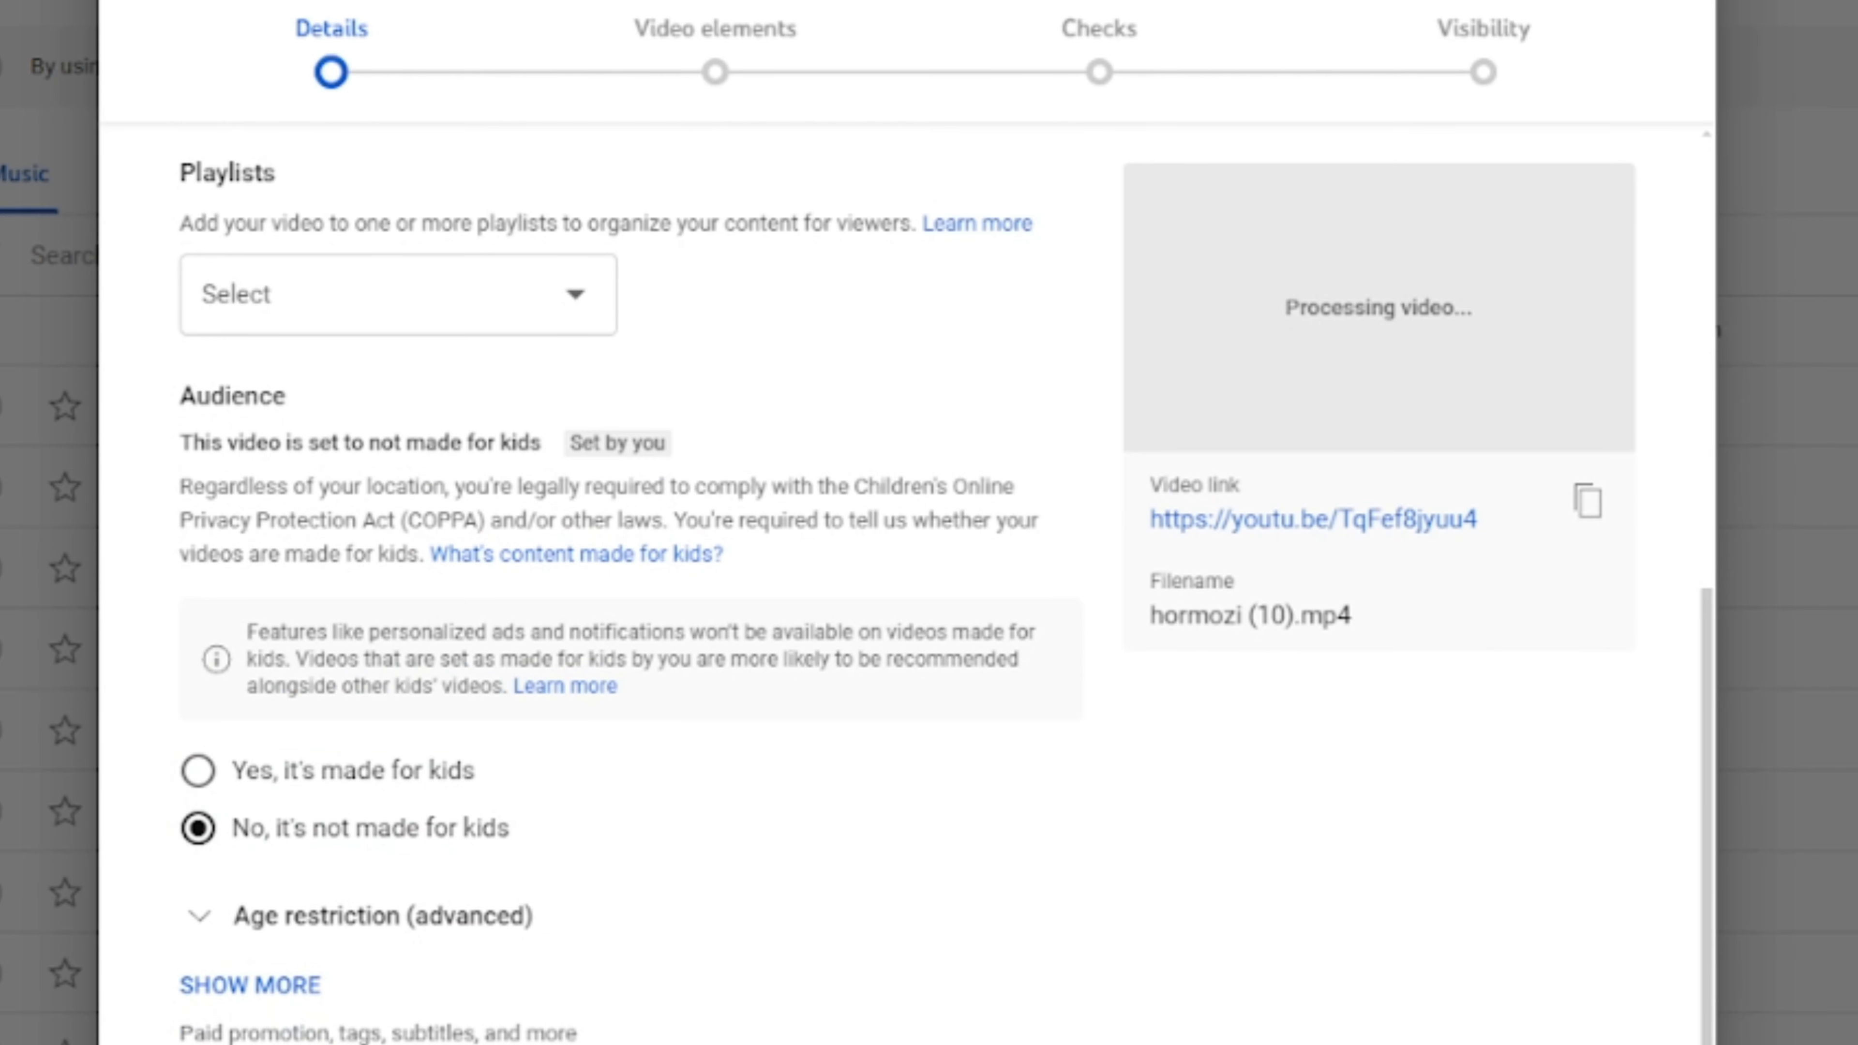
pyautogui.click(1638, 1042)
pyautogui.click(1638, 1042)
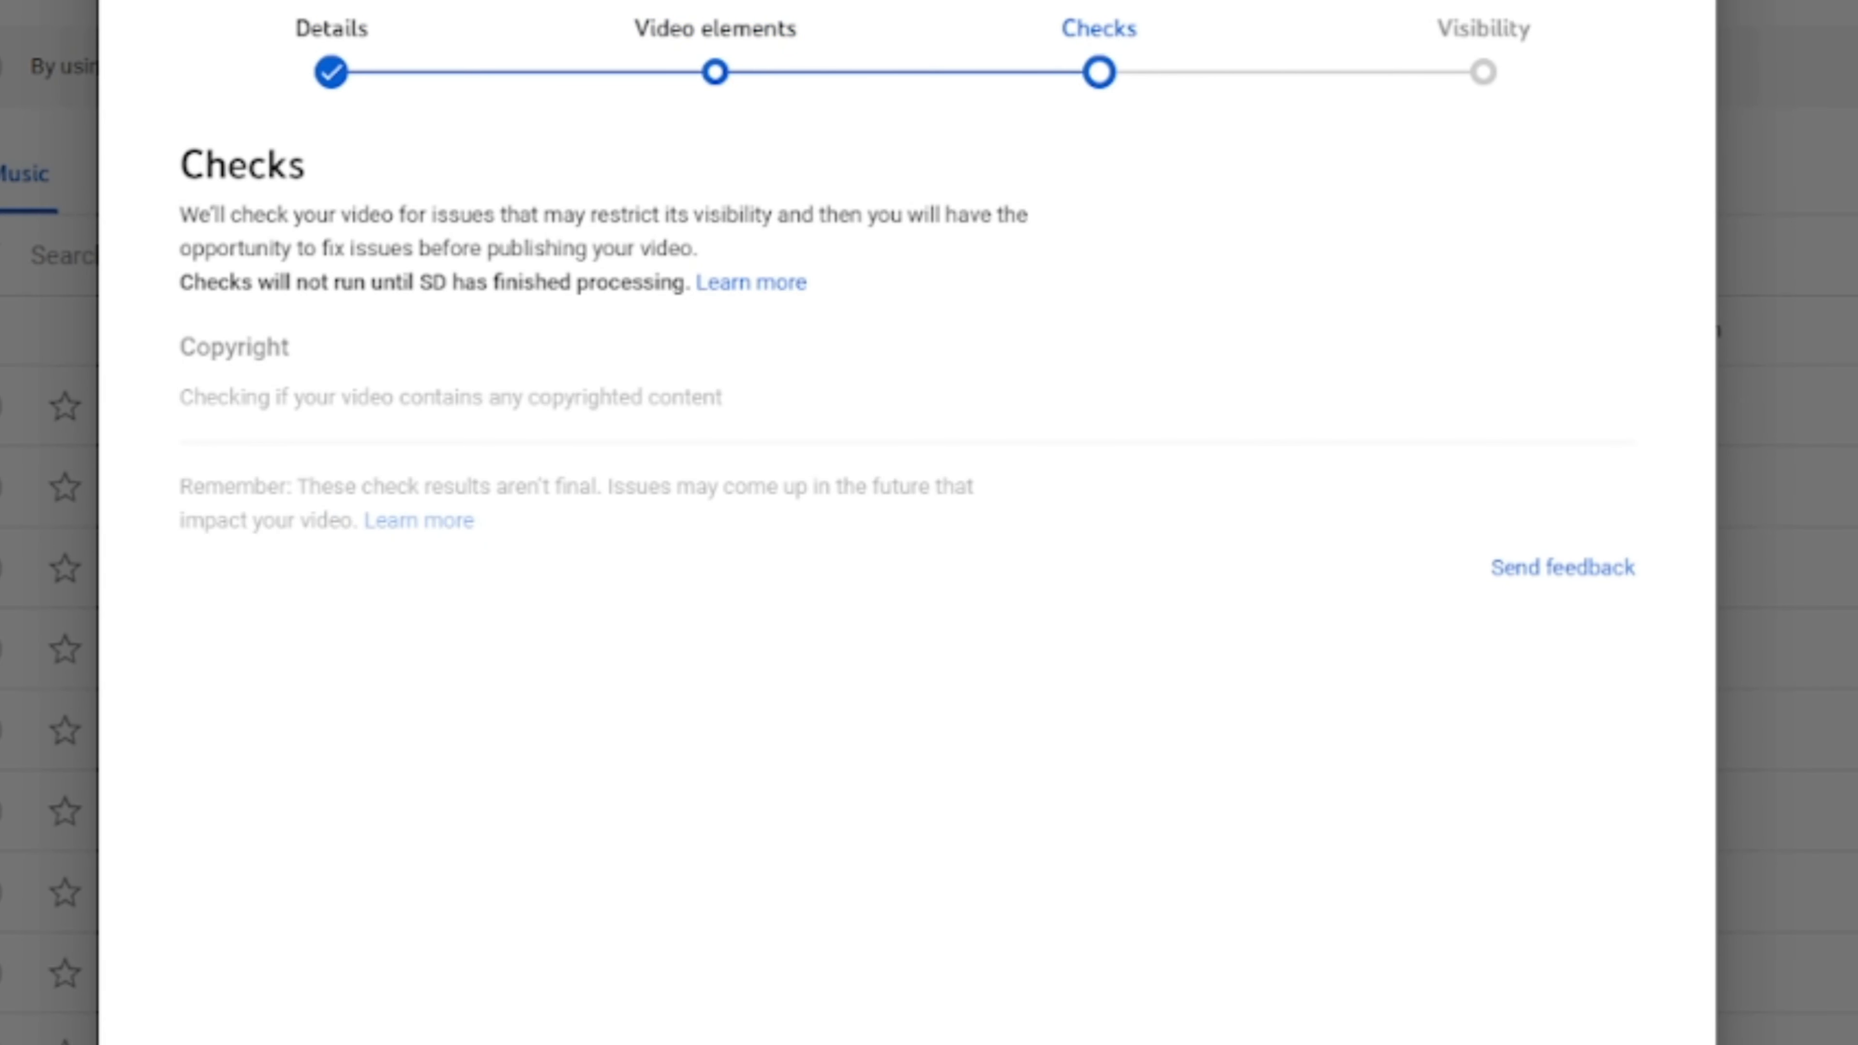
pyautogui.click(1638, 1042)
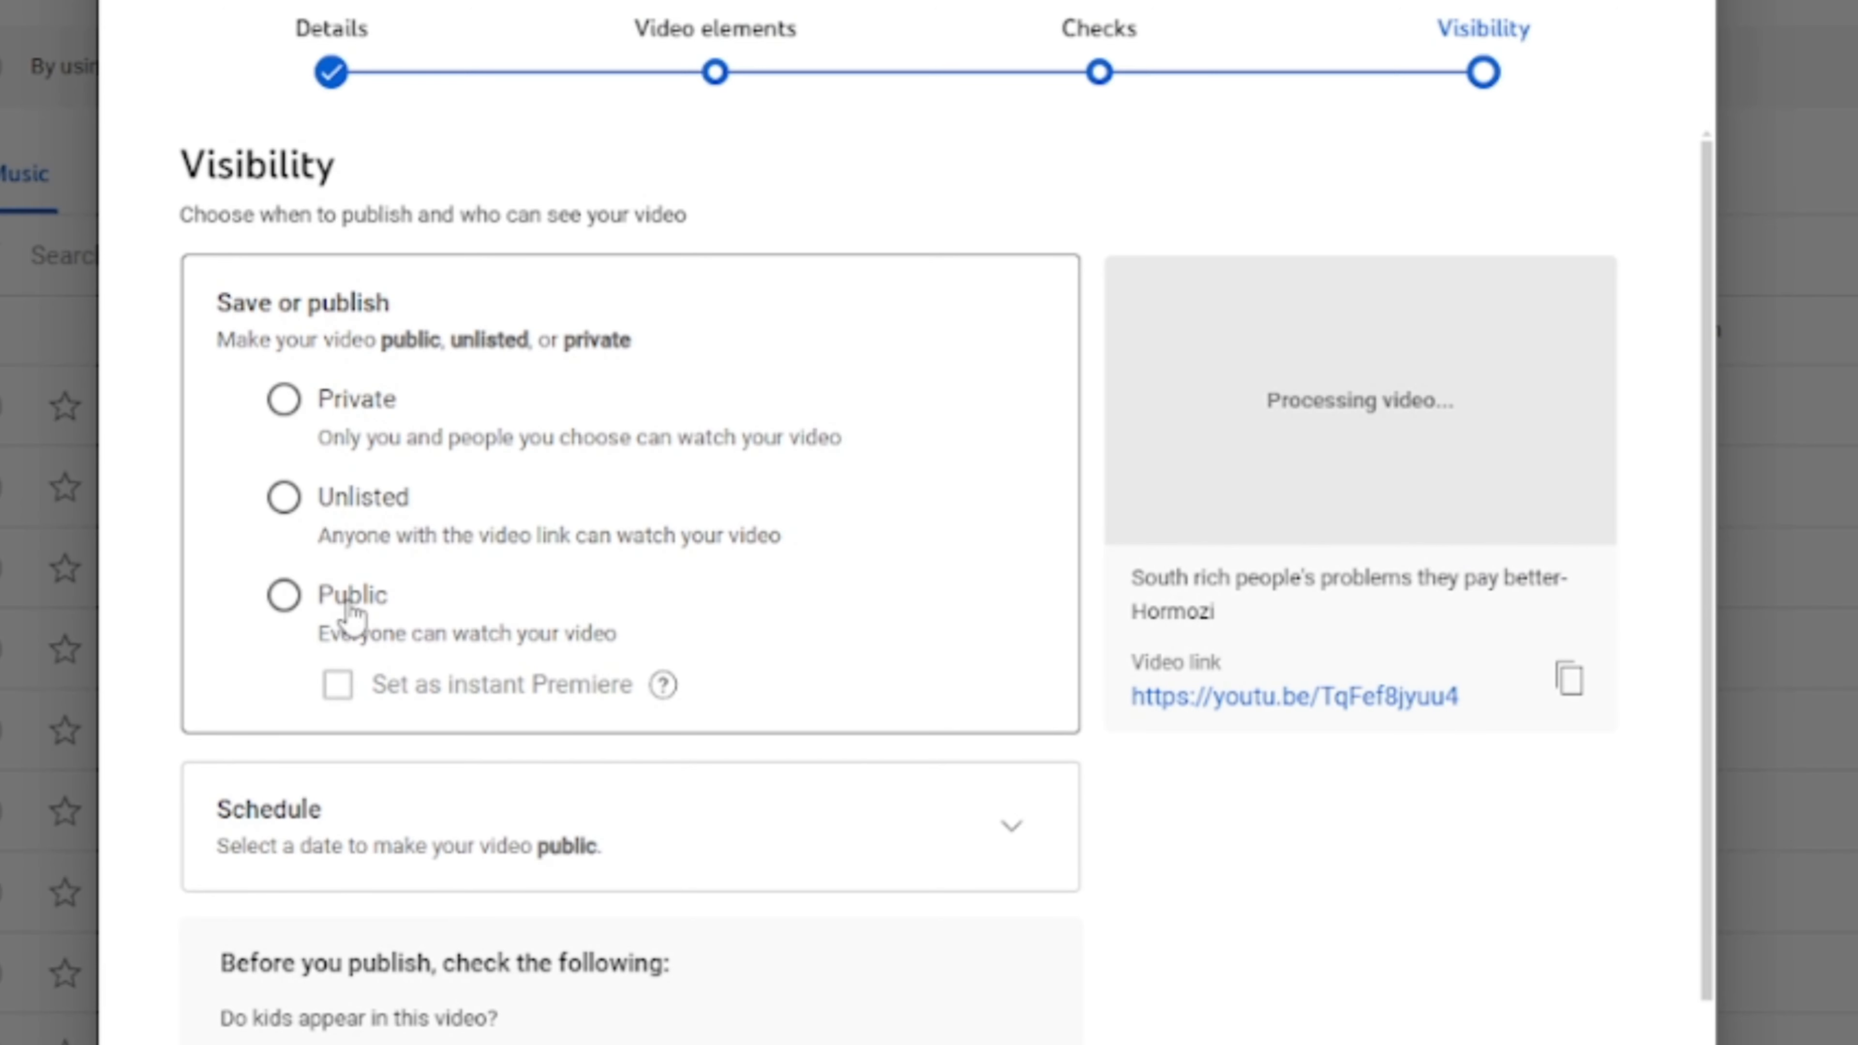
# Step: Schedule the video to go public on Jun 3, 2024 at 12:00 AM and close the scheduling confirmation
pyautogui.click(286, 623)
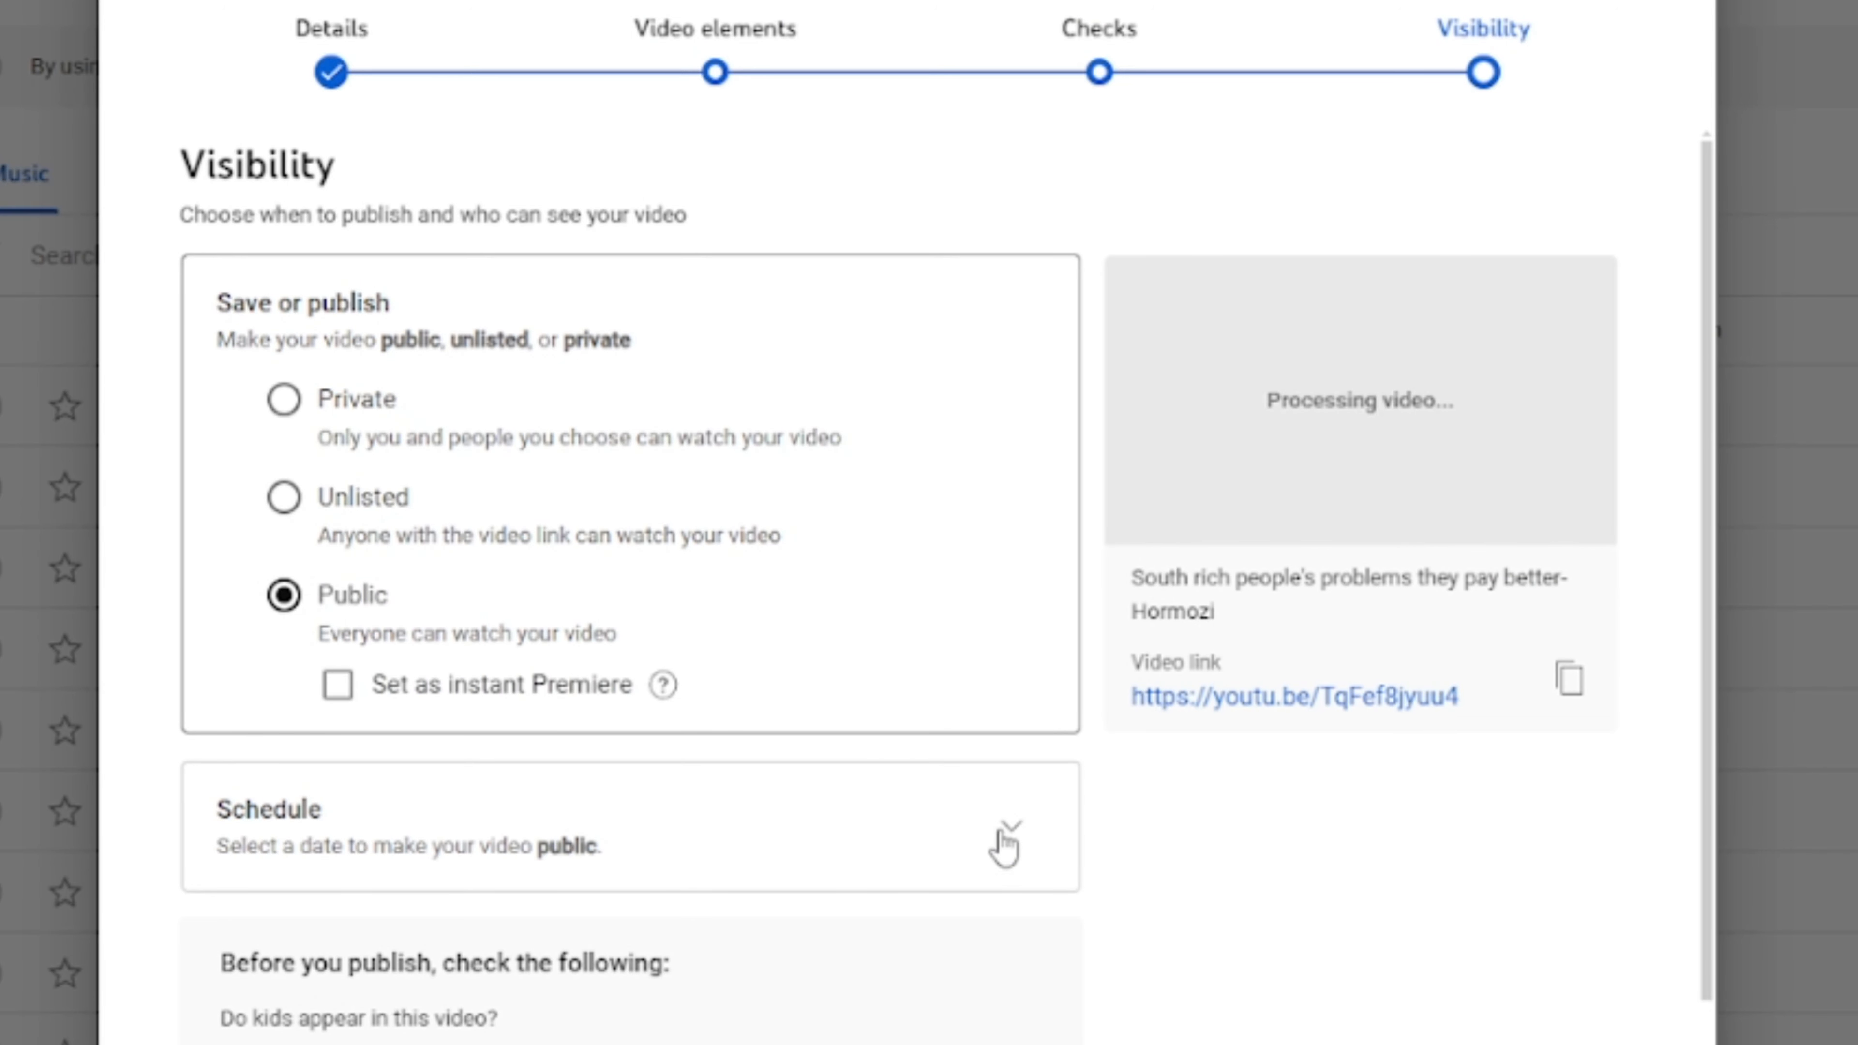
pyautogui.click(1006, 841)
pyautogui.click(477, 630)
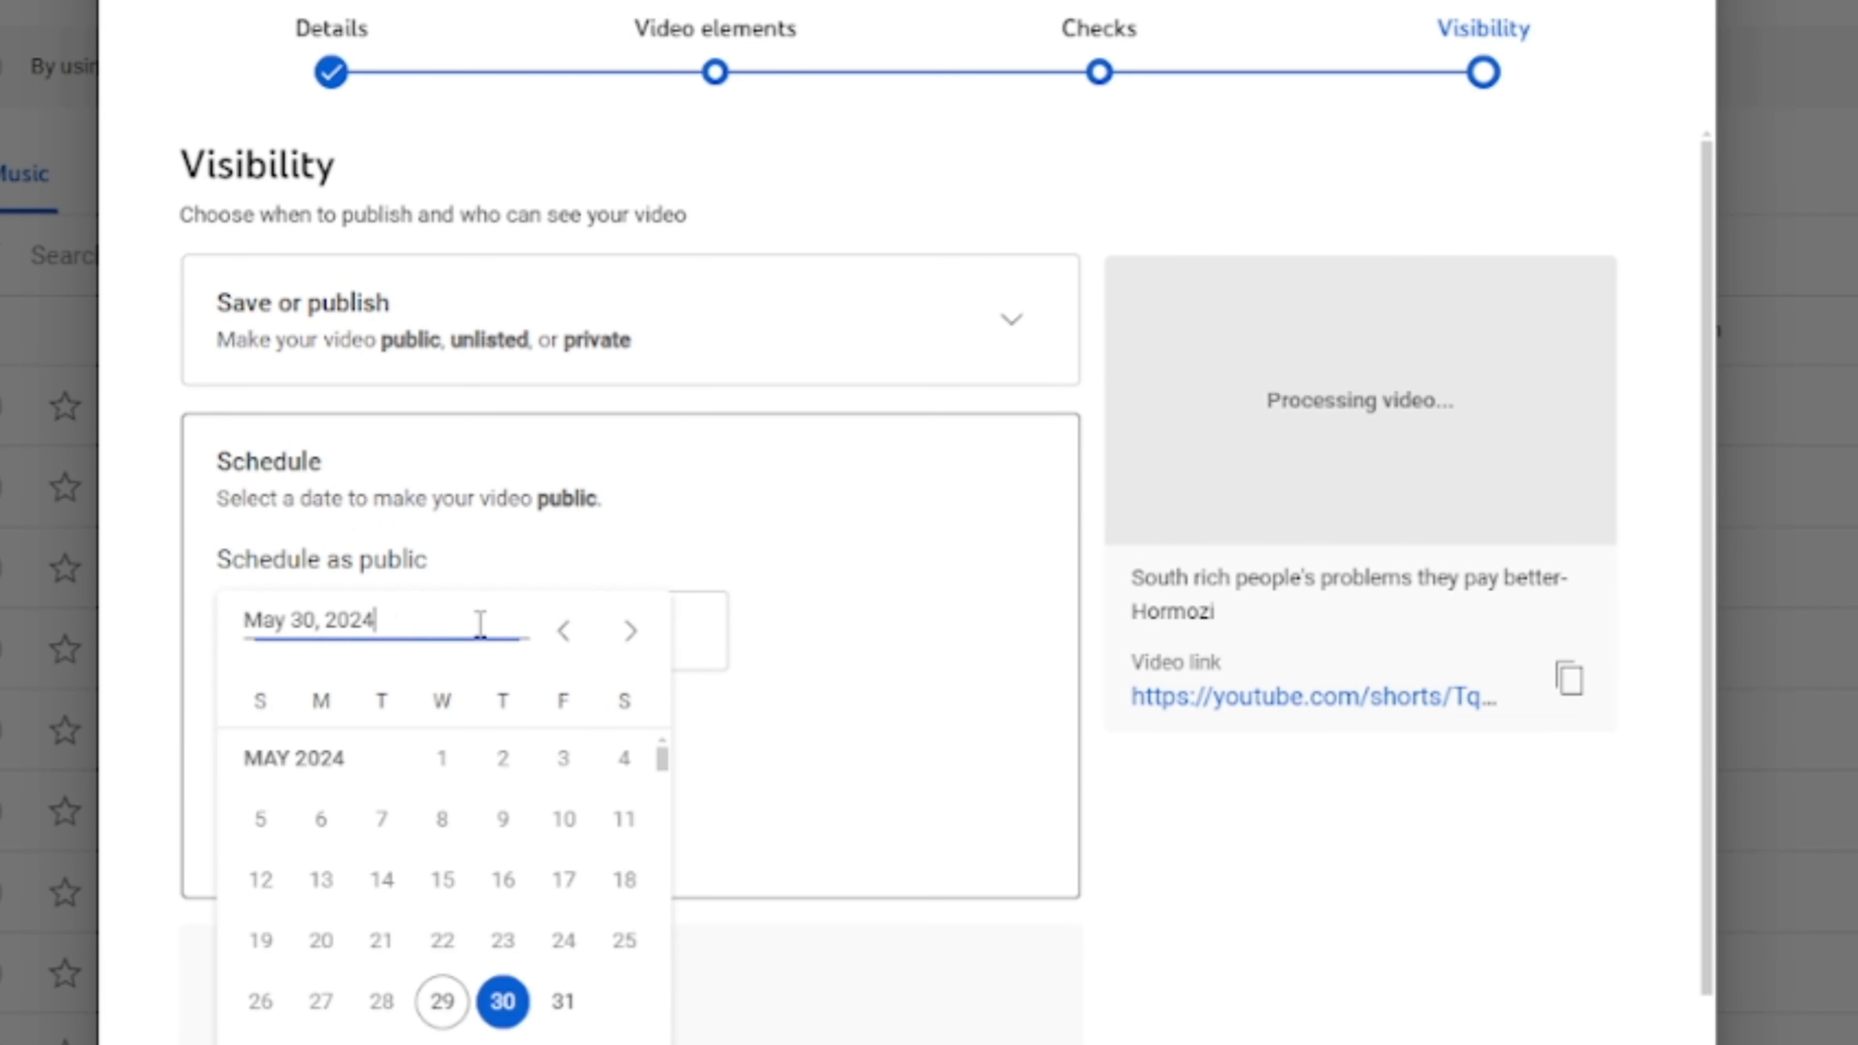
pyautogui.click(322, 1042)
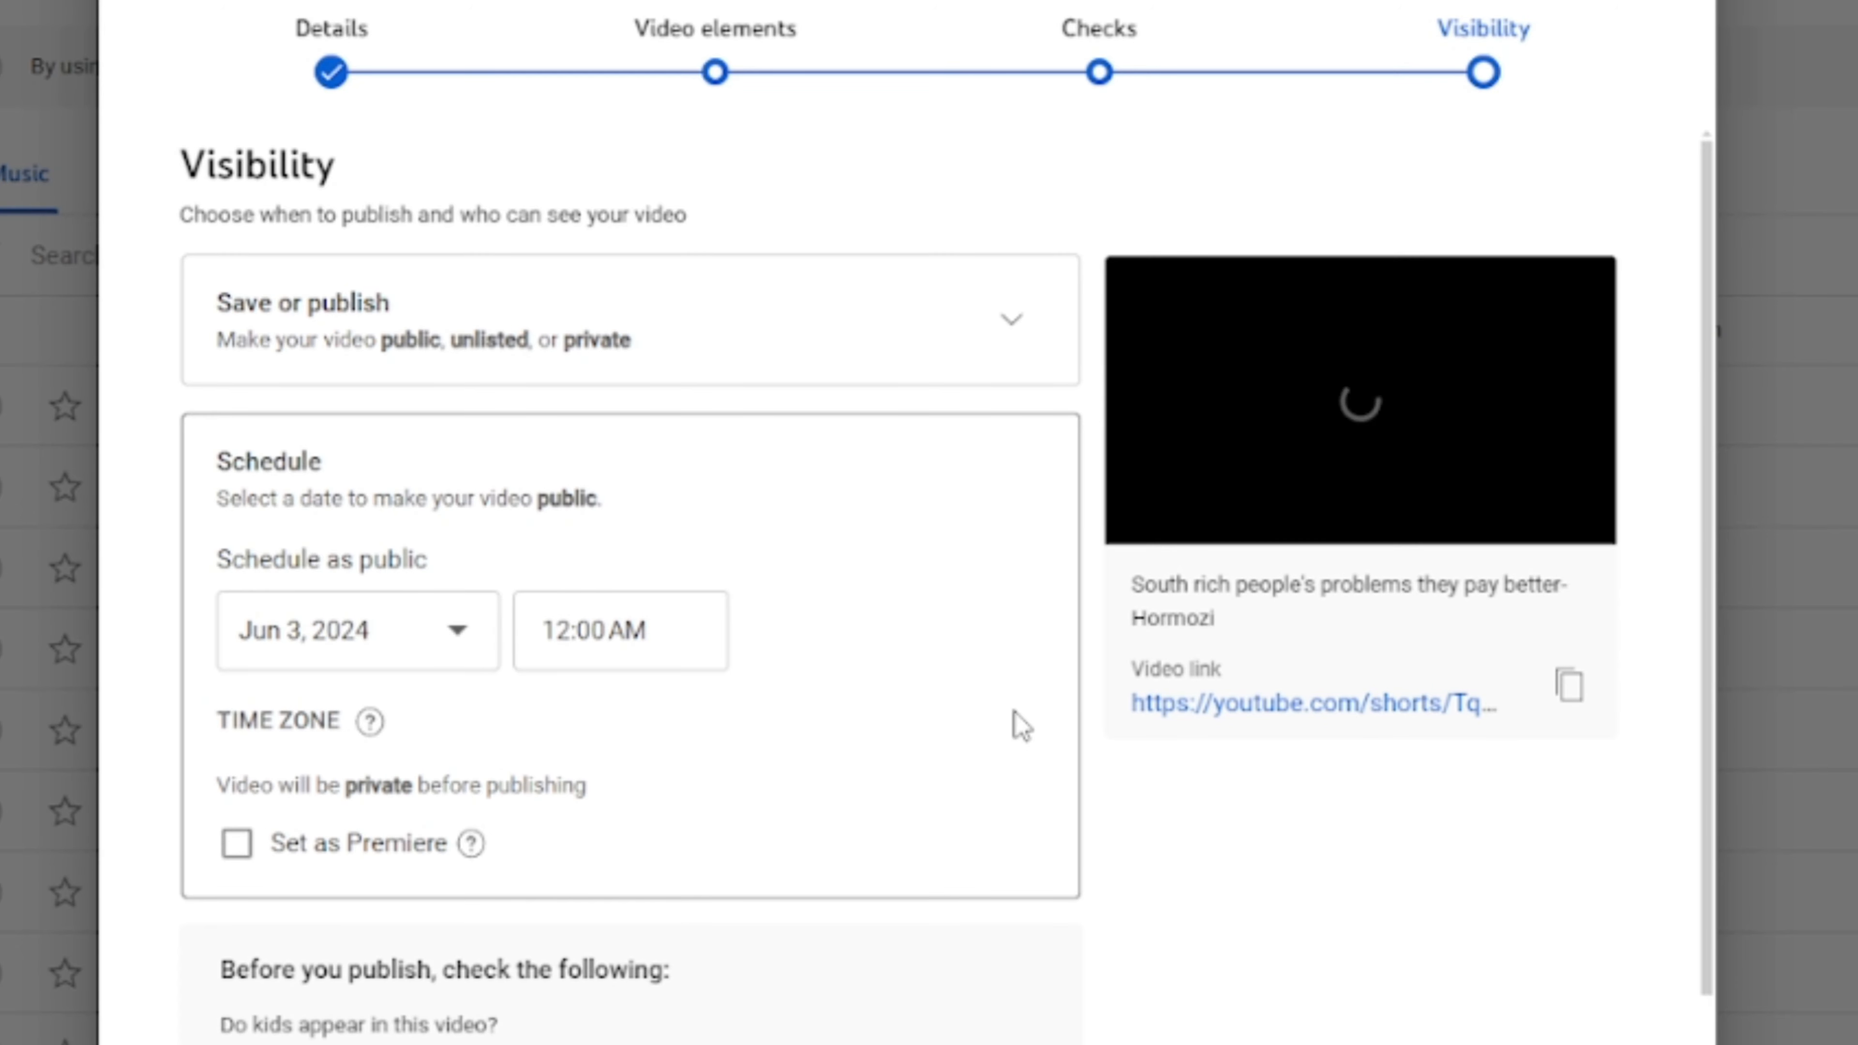
pyautogui.click(1635, 1042)
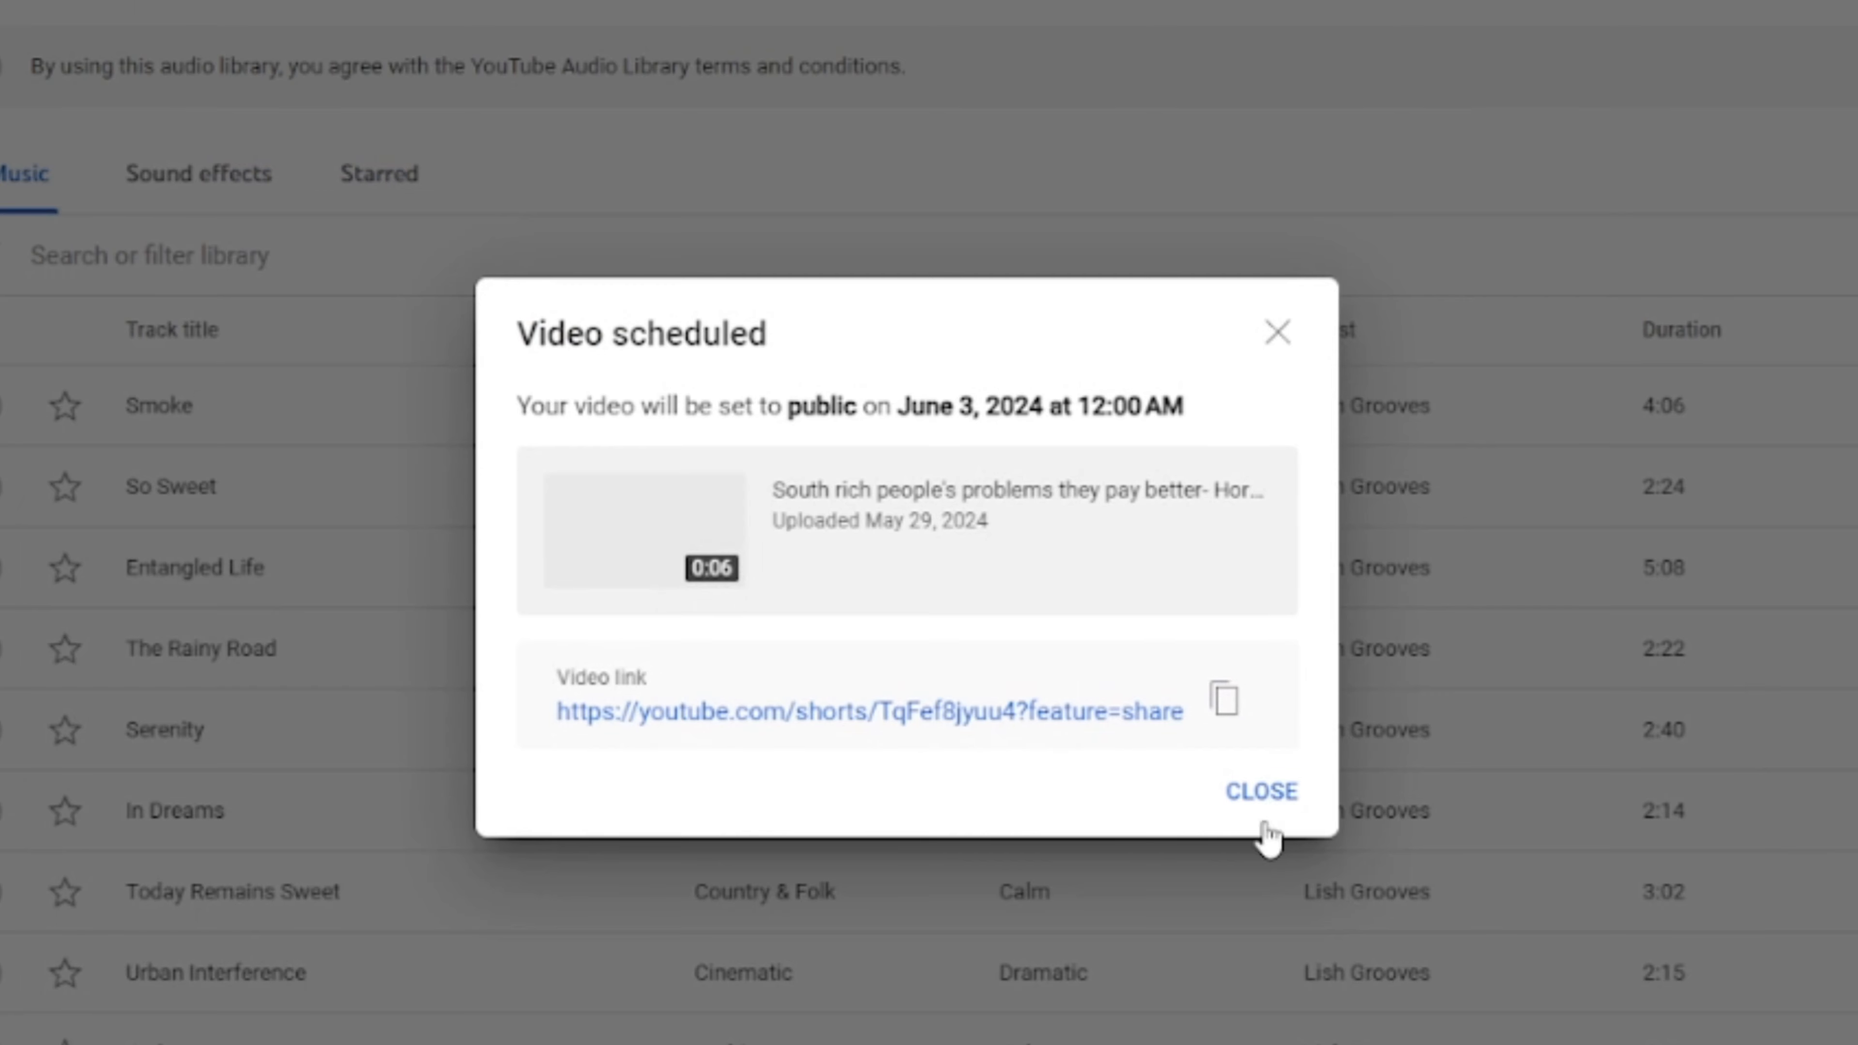
pyautogui.click(1258, 794)
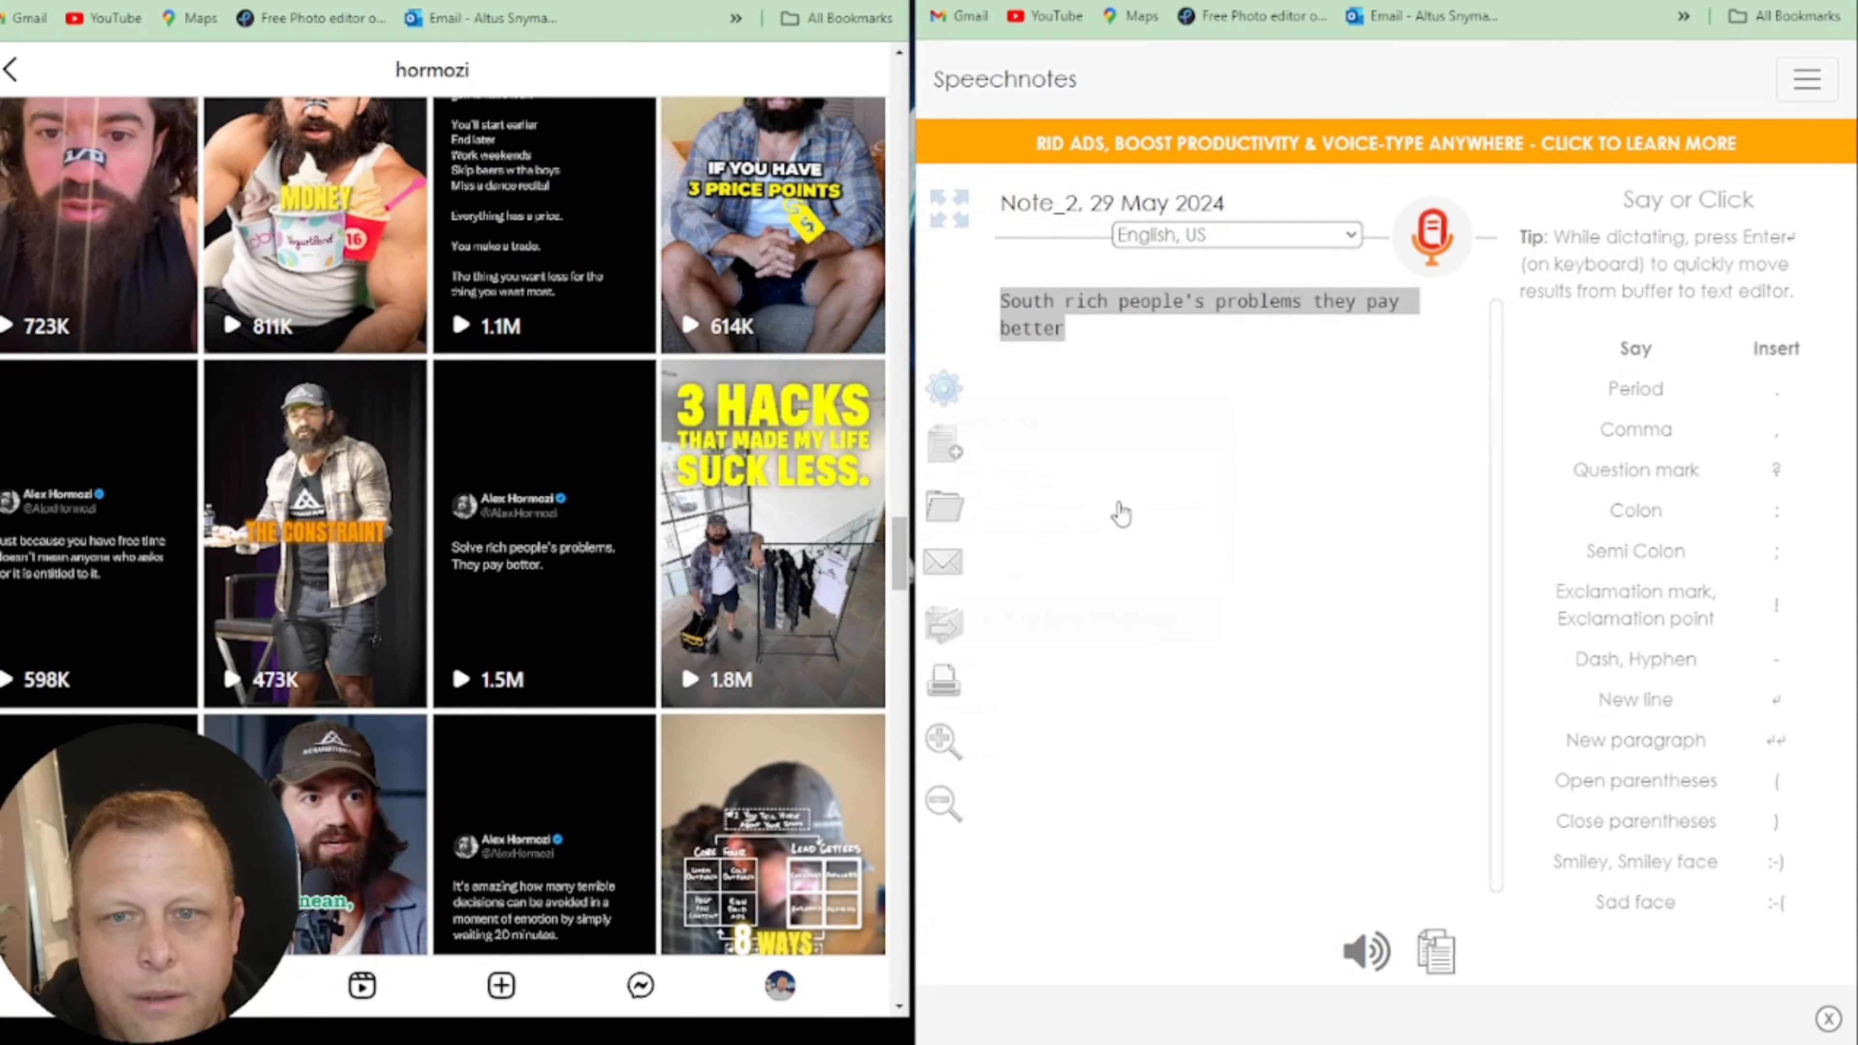